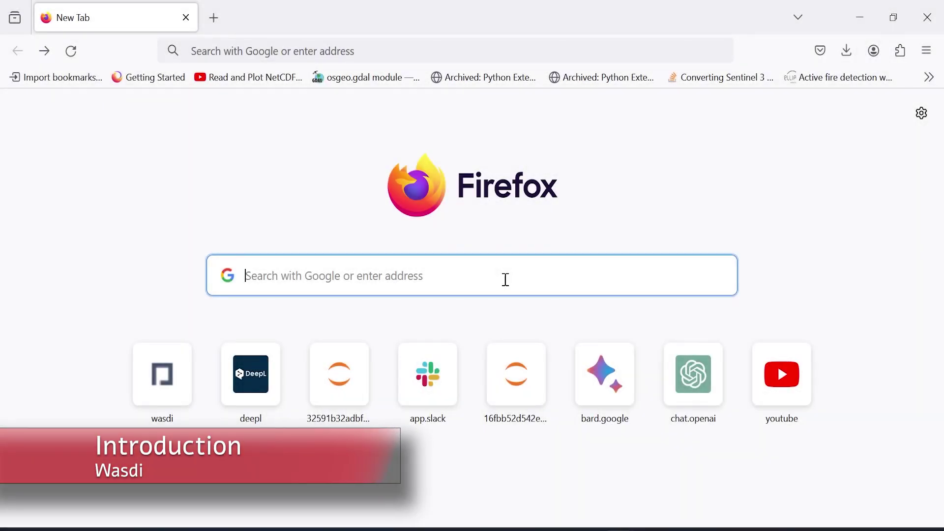
- Search the web for wasdi and open the wasdi.net site from the results
{"action": "type", "text": "wasdi"}
{"action": "key", "text": "Return"}
{"action": "scroll", "coordinate": [139, 157], "scroll_direction": "down", "scroll_amount": 3}
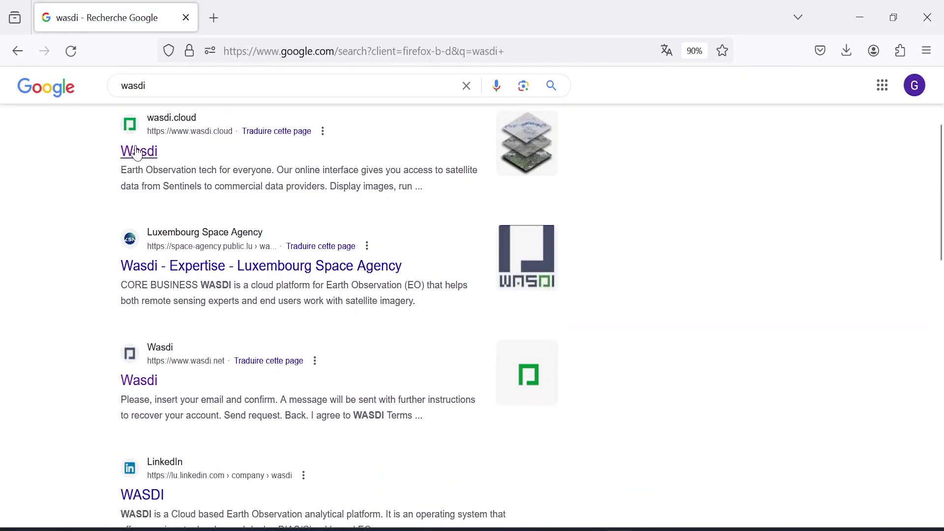
{"action": "scroll", "coordinate": [136, 190], "scroll_direction": "down", "scroll_amount": 1}
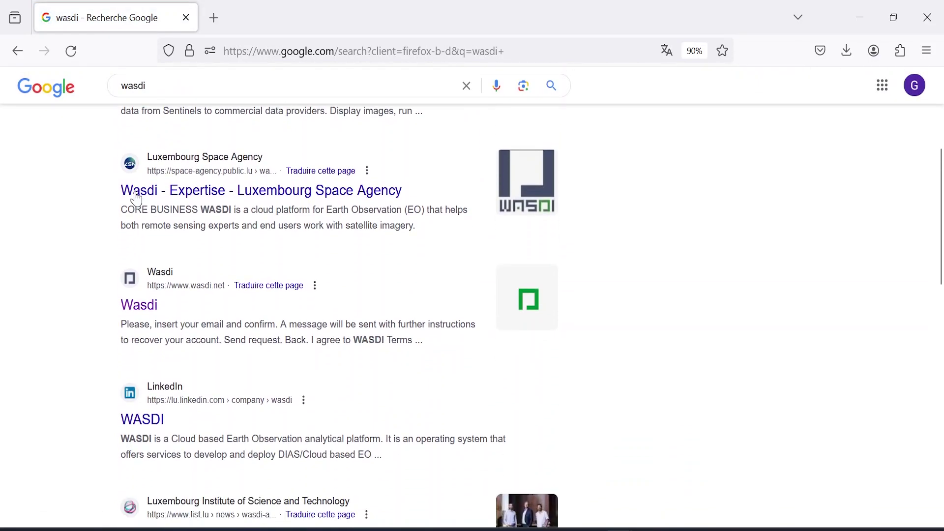
{"action": "left_click", "coordinate": [150, 306]}
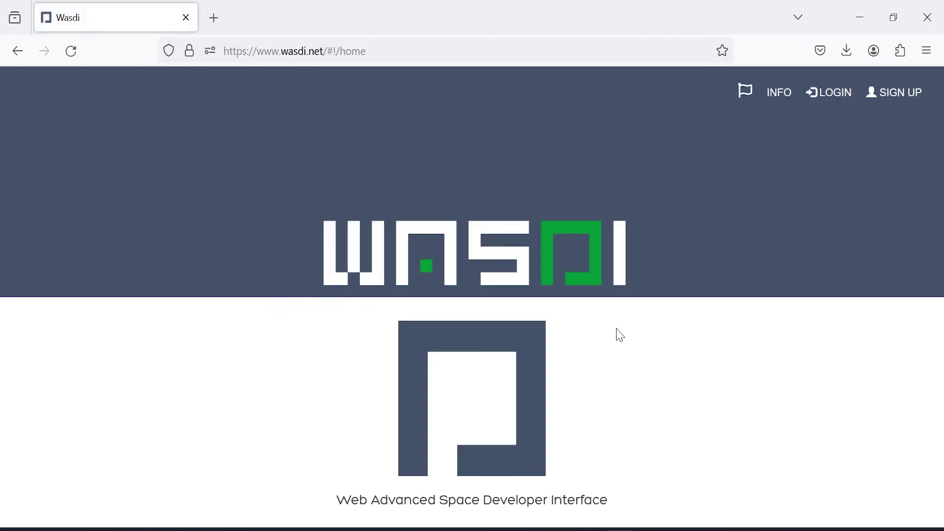
- Look at the WASDI sign-up page, return to the home page and sign in with the existing account
{"action": "left_click", "coordinate": [894, 100]}
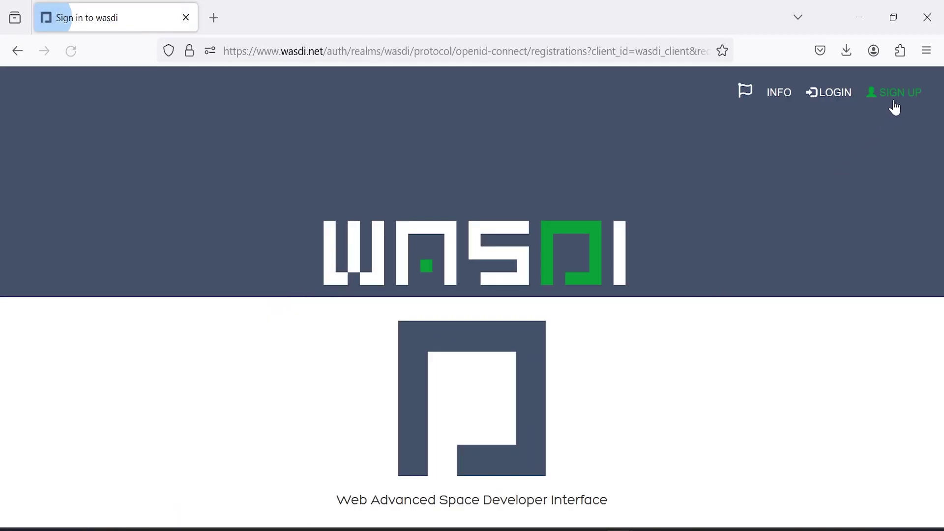
{"action": "scroll", "coordinate": [423, 175], "scroll_direction": "down", "scroll_amount": 4}
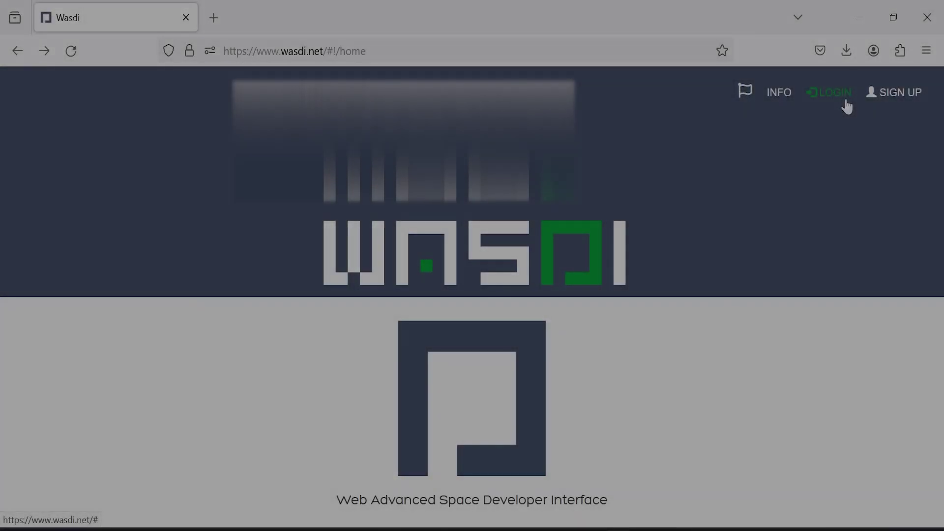
{"action": "left_click", "coordinate": [844, 104]}
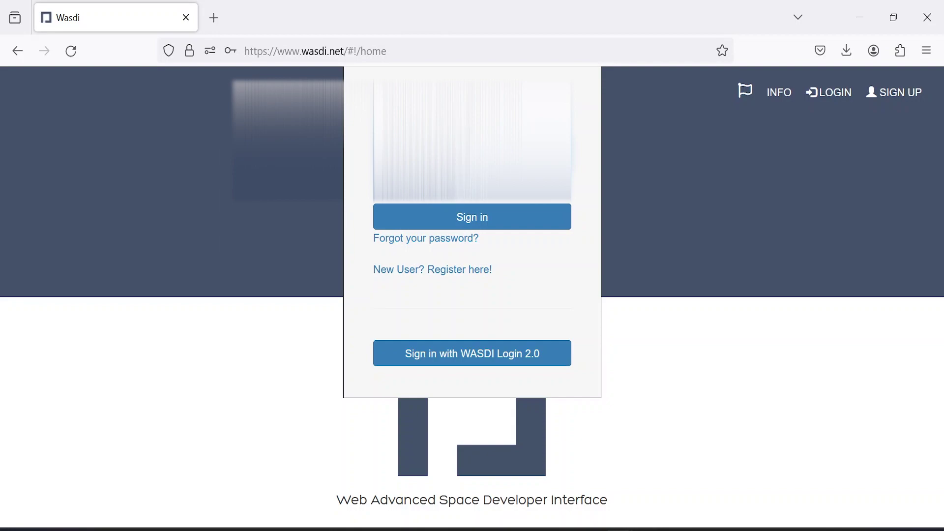
{"action": "key", "text": "Return"}
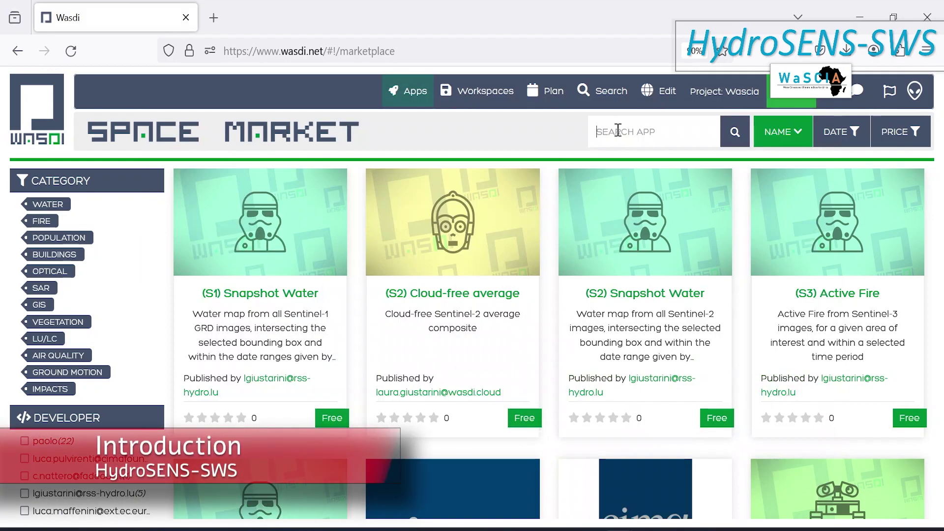
{"action": "type", "text": "wascia"}
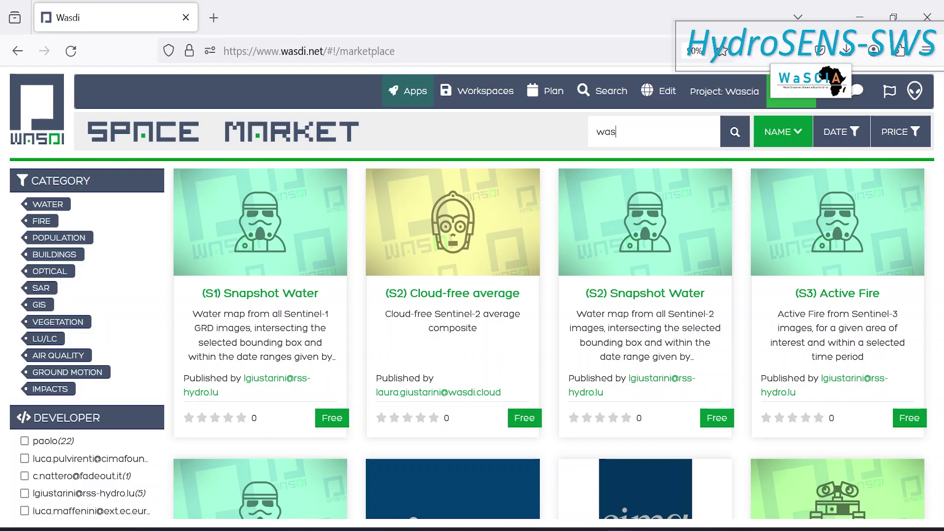
{"action": "key", "text": "BackSpace"}
{"action": "type", "text": "hy"}
{"action": "key", "text": "BackSpace"}
{"action": "key", "text": "BackSpace"}
{"action": "key", "text": "BackSpace"}
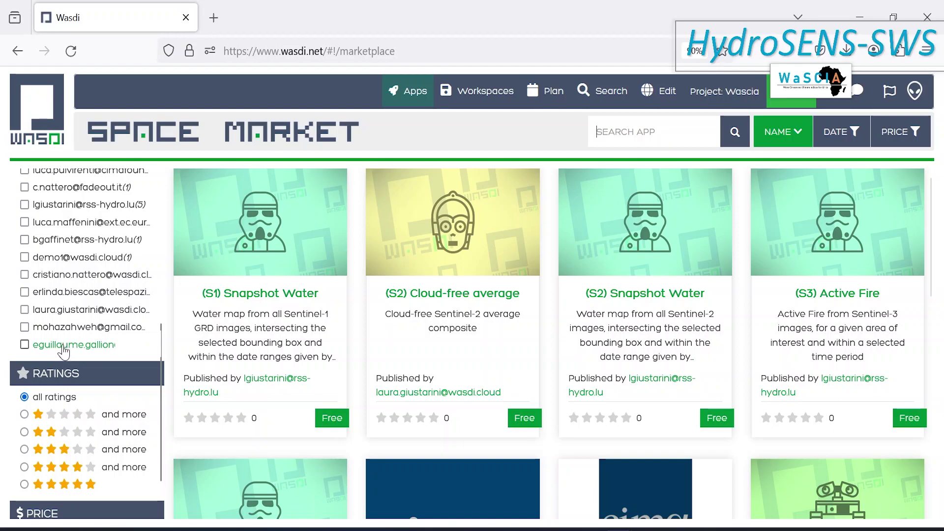
- Filter the marketplace by the publisher's developer entry and open the wascia_hydrosens-sws application from its details page
{"action": "left_click", "coordinate": [64, 347]}
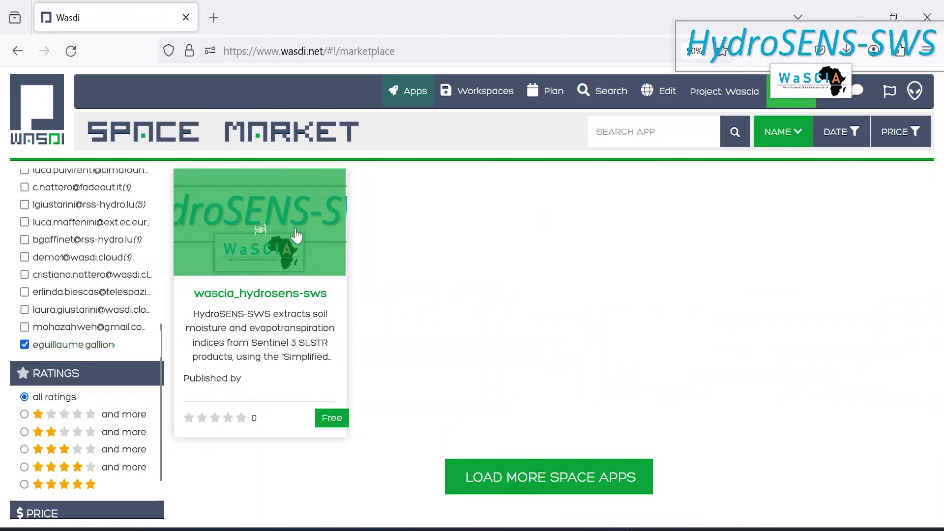
{"action": "left_click", "coordinate": [245, 283]}
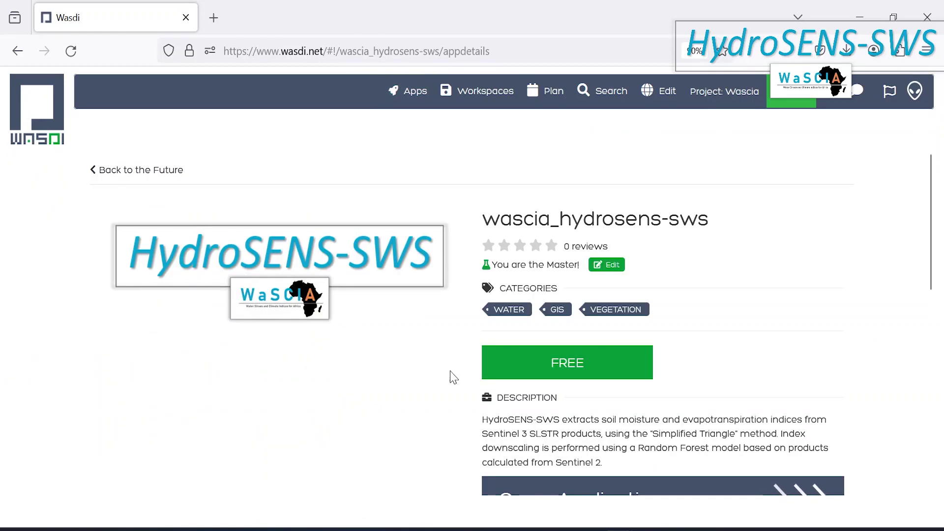
{"action": "scroll", "coordinate": [468, 379], "scroll_direction": "down", "scroll_amount": 2}
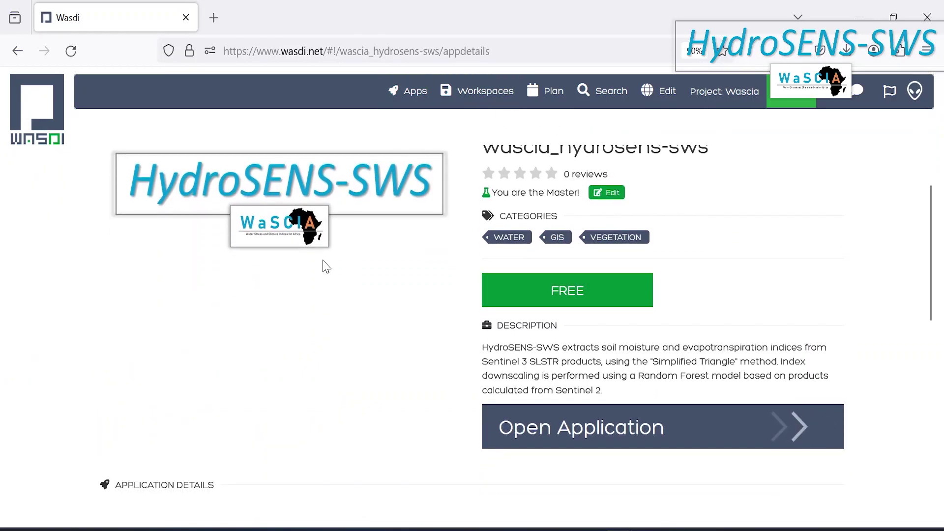
{"action": "scroll", "coordinate": [325, 266], "scroll_direction": "up", "scroll_amount": 2}
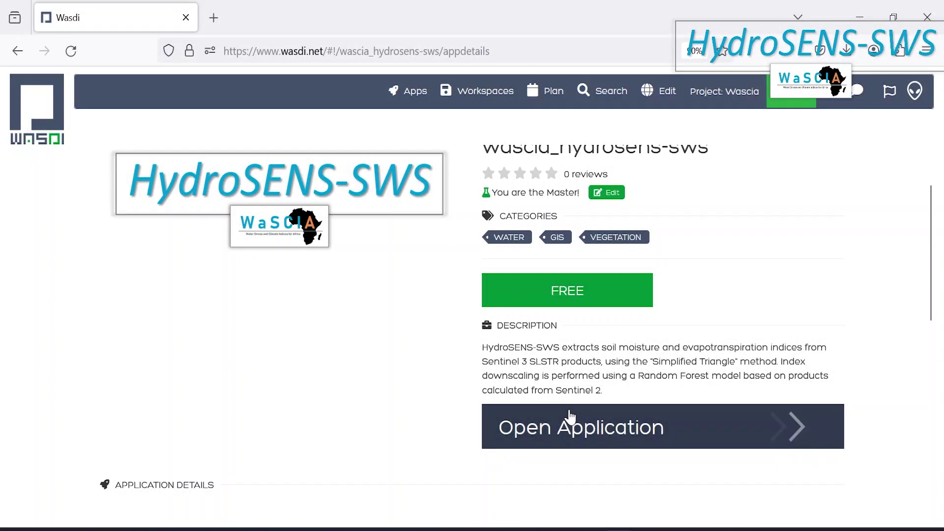
{"action": "left_click", "coordinate": [567, 421]}
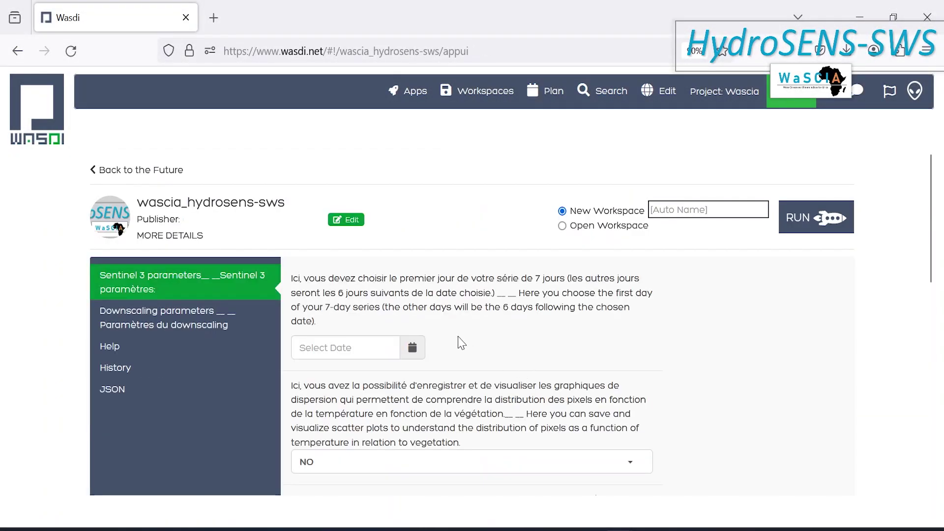
- Review the app's extra details, its Sentinel 3 parameters and the area map in the downscaling parameters
{"action": "left_click", "coordinate": [173, 236]}
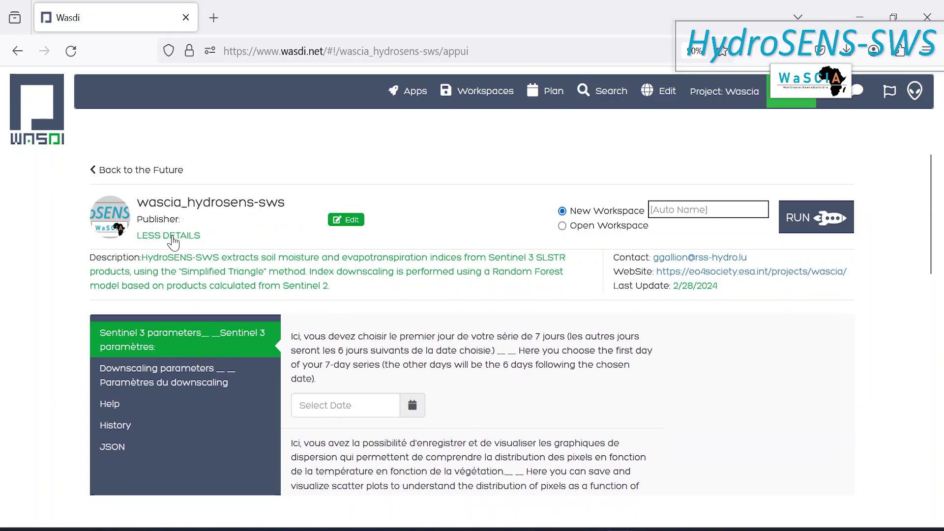
{"action": "left_click", "coordinate": [173, 236]}
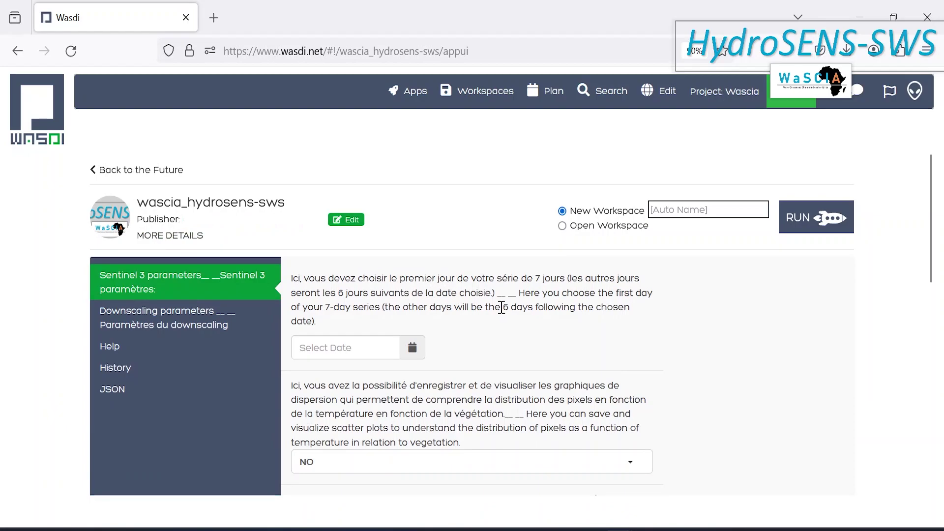
{"action": "scroll", "coordinate": [398, 316], "scroll_direction": "down", "scroll_amount": 8}
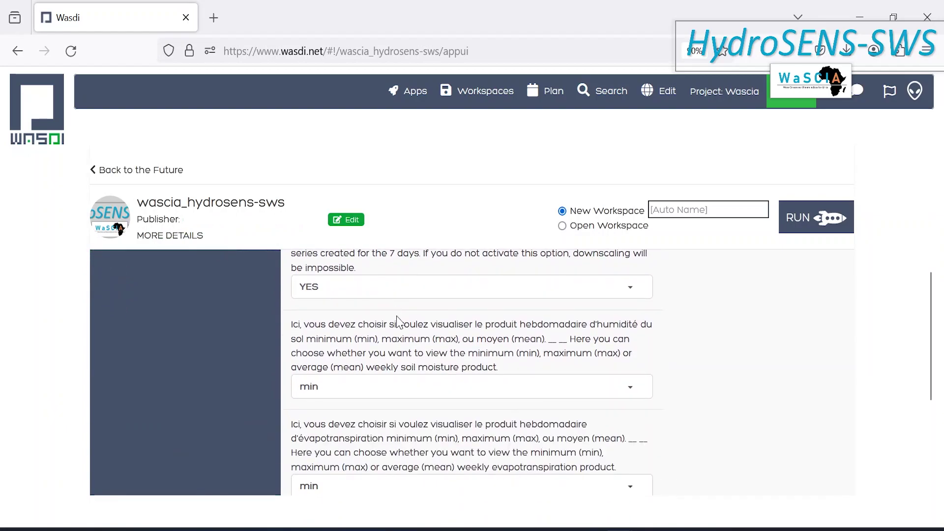
{"action": "scroll", "coordinate": [398, 316], "scroll_direction": "down", "scroll_amount": 4}
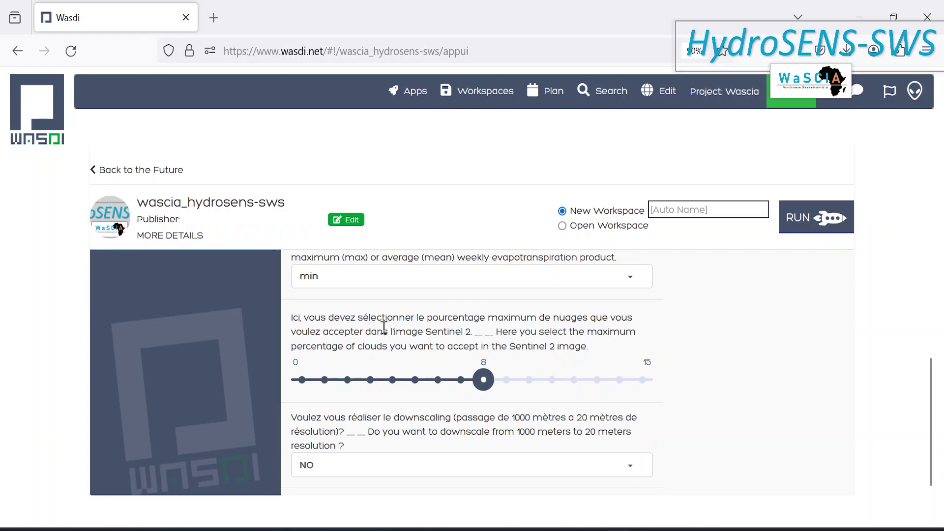
{"action": "scroll", "coordinate": [384, 327], "scroll_direction": "up", "scroll_amount": 6}
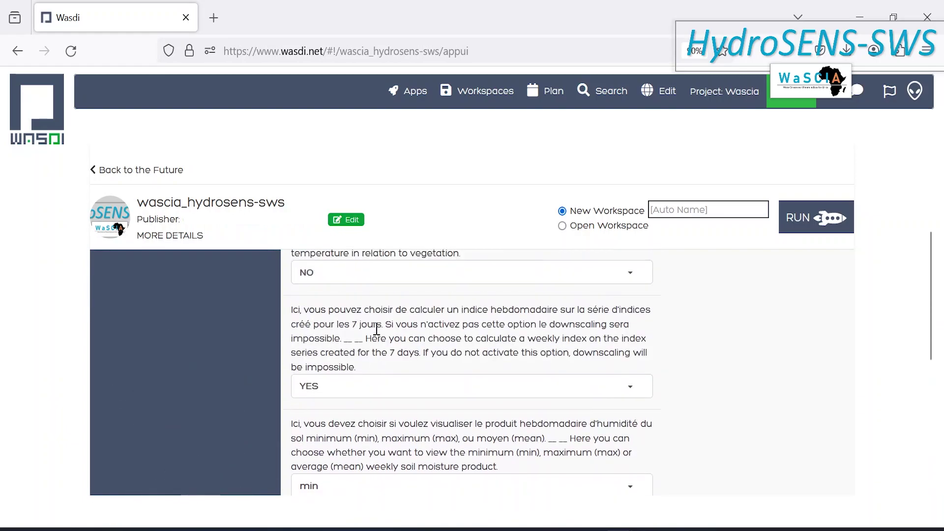
{"action": "scroll", "coordinate": [377, 329], "scroll_direction": "up", "scroll_amount": 5}
{"action": "left_click", "coordinate": [204, 311]}
{"action": "mouse_move", "coordinate": [387, 329]}
{"action": "left_mouse_down"}
{"action": "mouse_move", "coordinate": [392, 415]}
{"action": "mouse_move", "coordinate": [401, 393]}
{"action": "mouse_move", "coordinate": [448, 410]}
{"action": "left_mouse_up"}
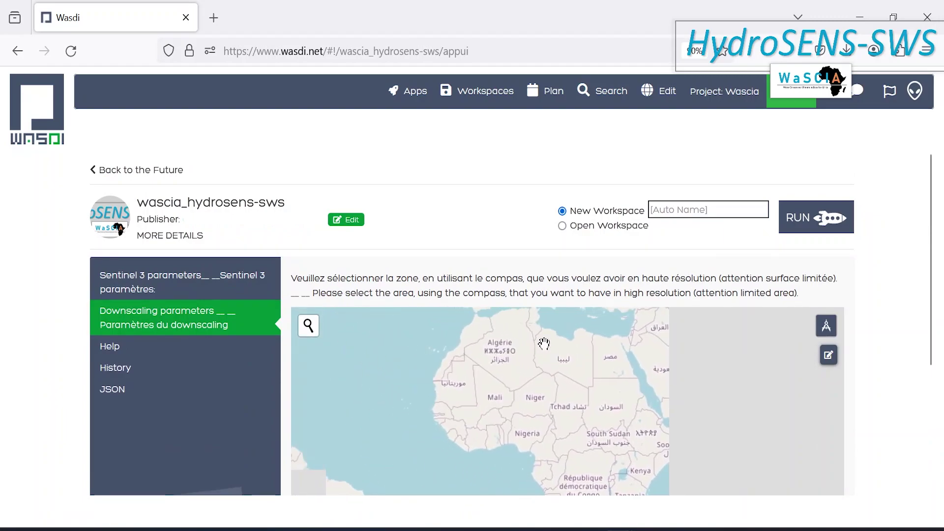
- Read the app's help text on its purpose, its features and how to interpret the generated files
{"action": "left_click", "coordinate": [151, 351]}
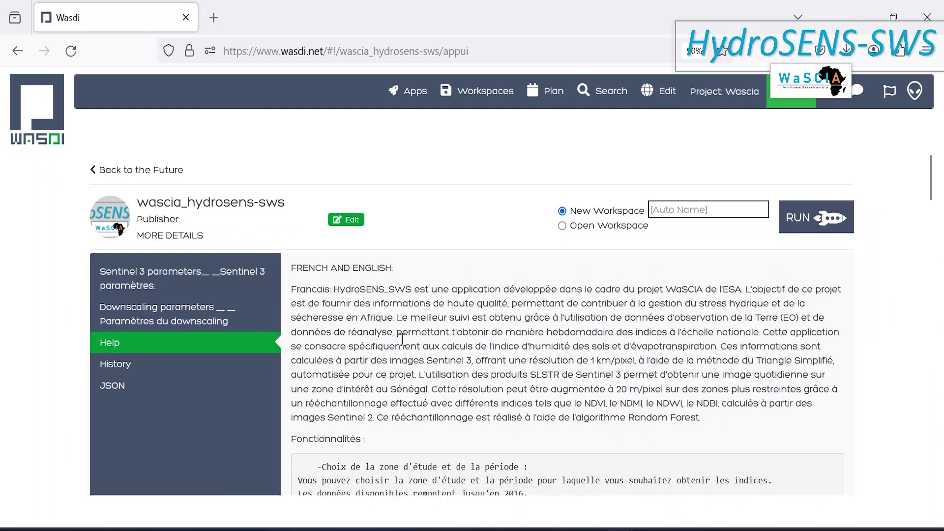
{"action": "scroll", "coordinate": [402, 339], "scroll_direction": "down", "scroll_amount": 3}
{"action": "scroll", "coordinate": [402, 339], "scroll_direction": "down", "scroll_amount": 4}
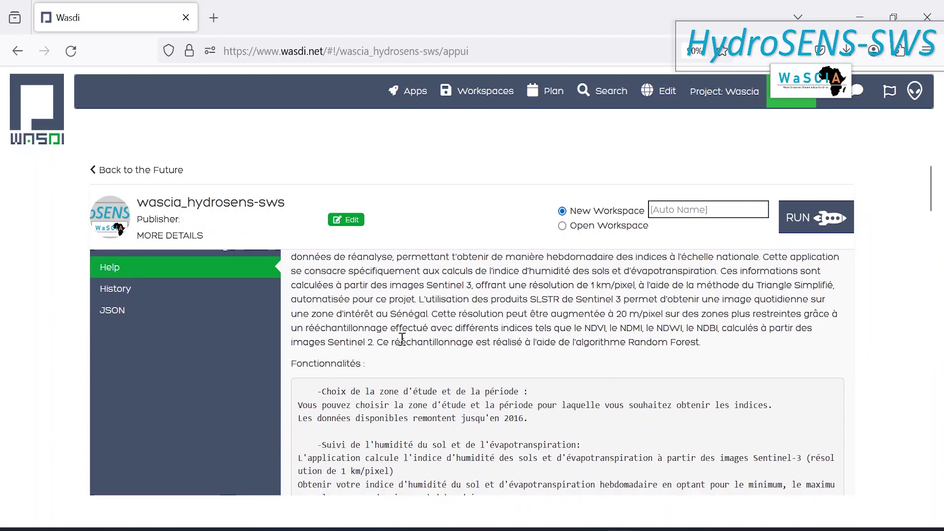
{"action": "scroll", "coordinate": [402, 340], "scroll_direction": "down", "scroll_amount": 5}
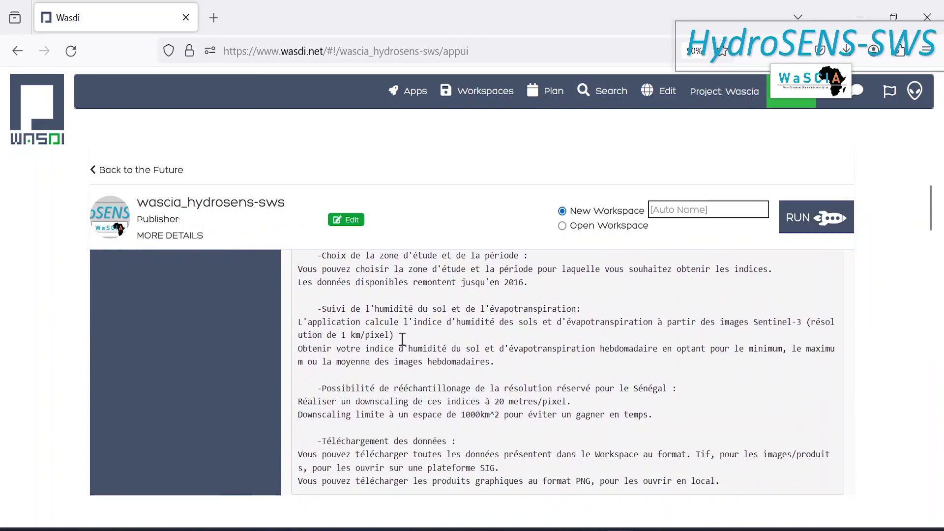
{"action": "scroll", "coordinate": [402, 340], "scroll_direction": "down", "scroll_amount": 5}
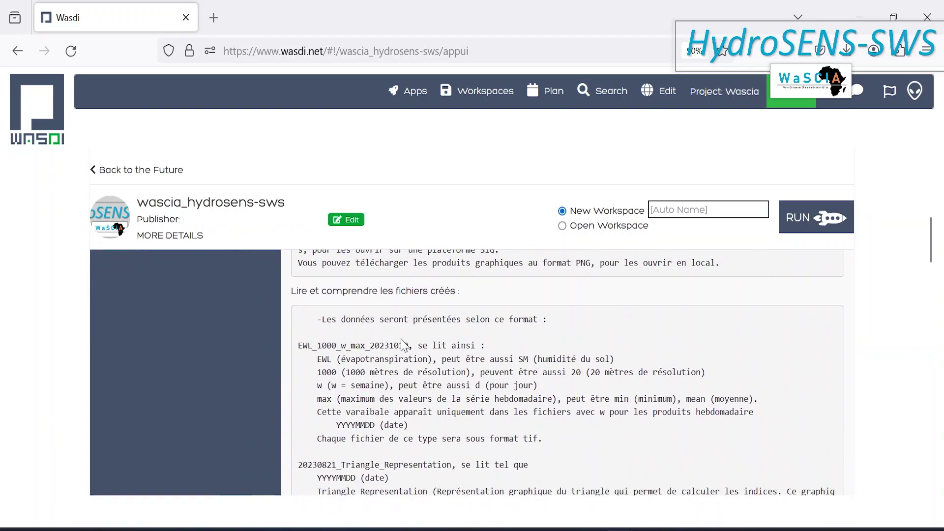
{"action": "scroll", "coordinate": [403, 343], "scroll_direction": "up", "scroll_amount": 3}
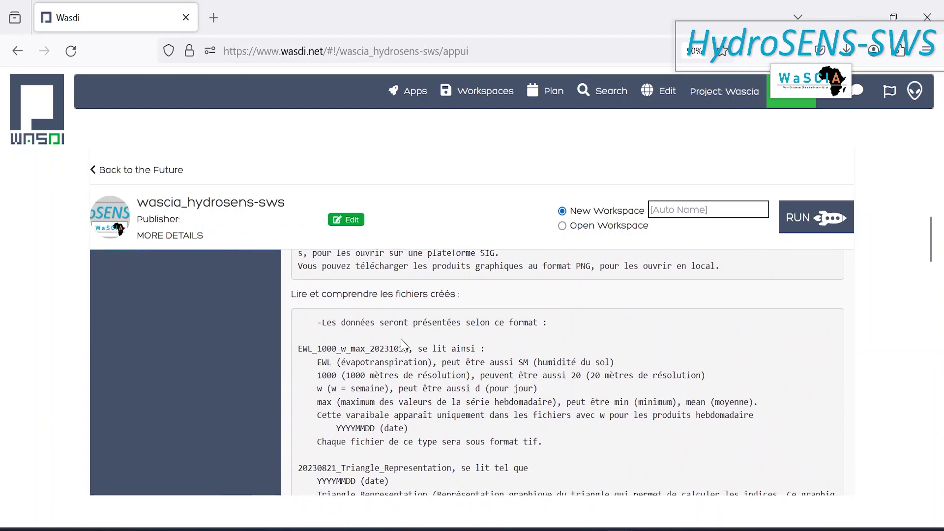
{"action": "scroll", "coordinate": [403, 339], "scroll_direction": "up", "scroll_amount": 8}
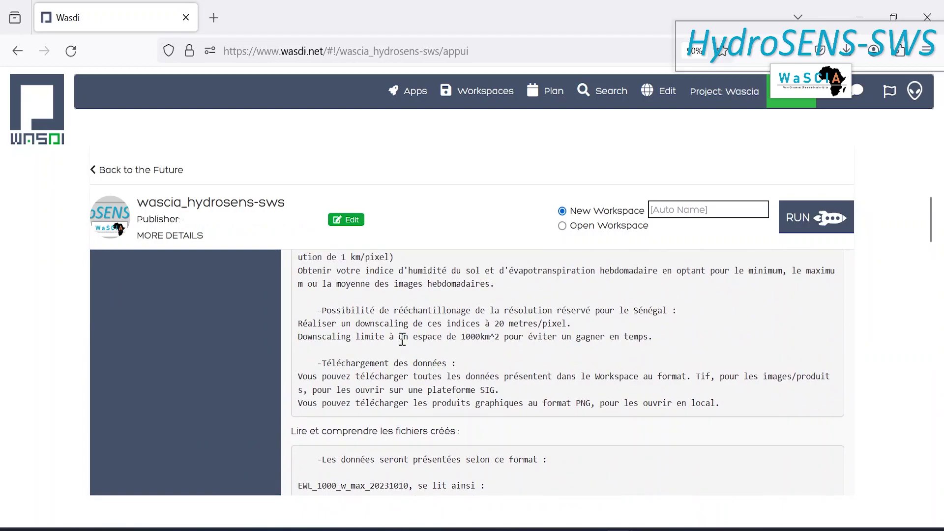
{"action": "scroll", "coordinate": [402, 340], "scroll_direction": "up", "scroll_amount": 6}
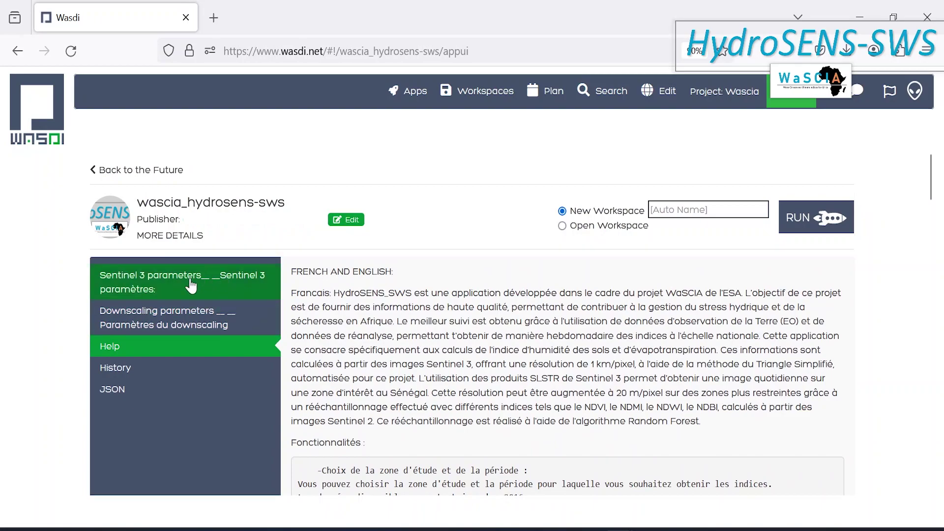
- Check the app's run history and its JSON view
{"action": "left_click", "coordinate": [146, 374]}
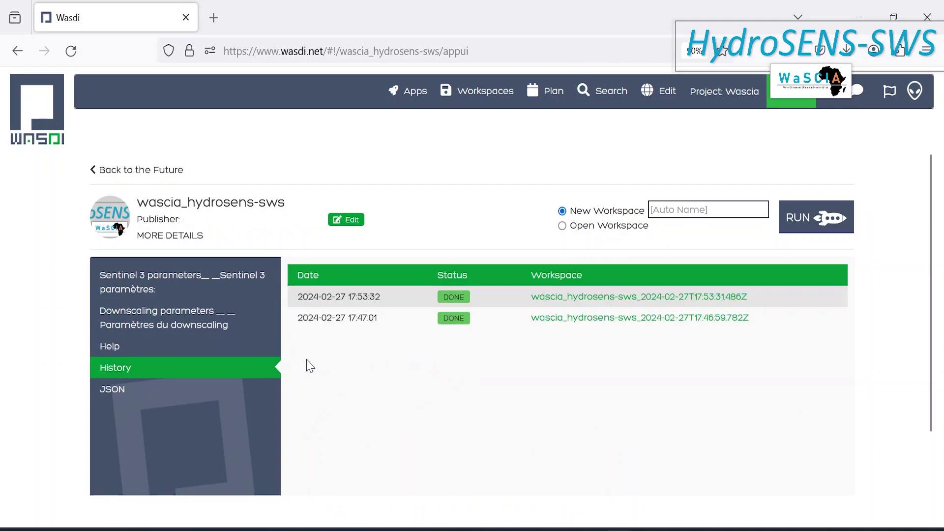
{"action": "left_click", "coordinate": [142, 394]}
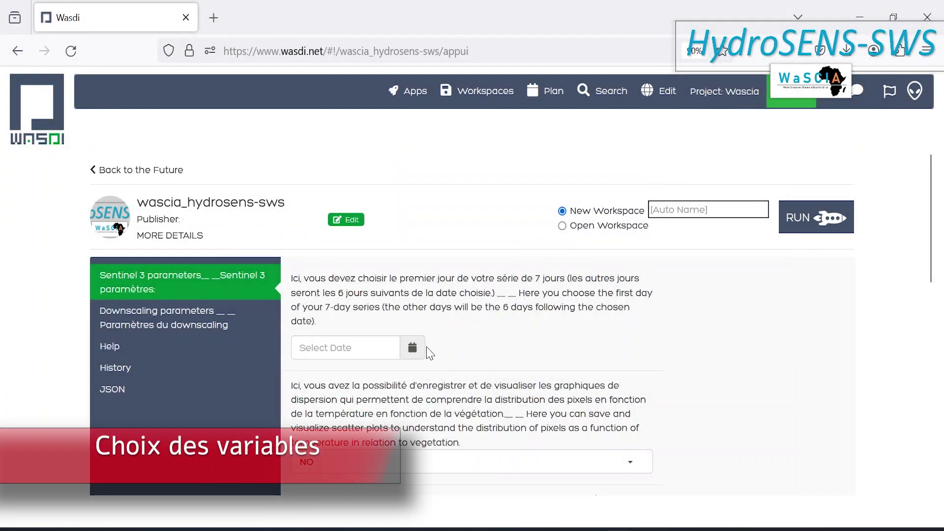
- Set the first day of the 7-day series to 2021-08-15 in the Sentinel 3 parameters
{"action": "left_click", "coordinate": [413, 348]}
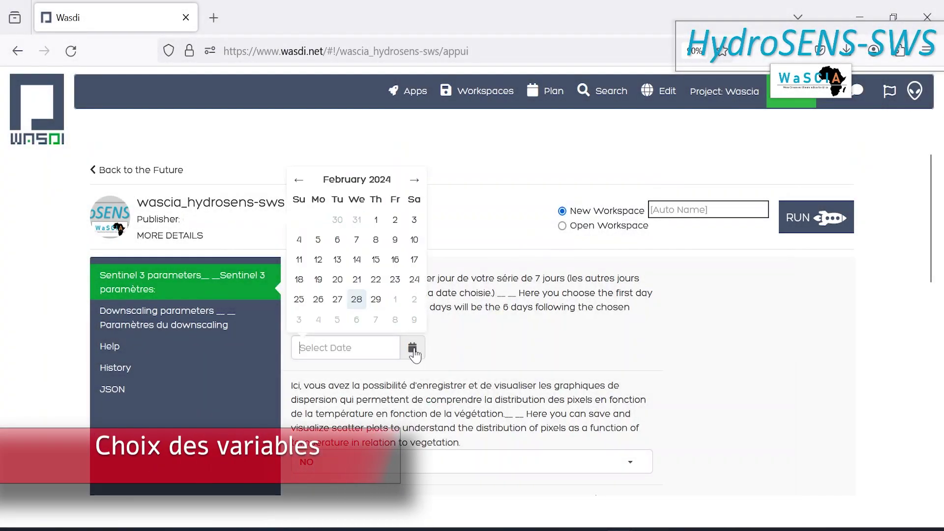
{"action": "left_click", "coordinate": [353, 184]}
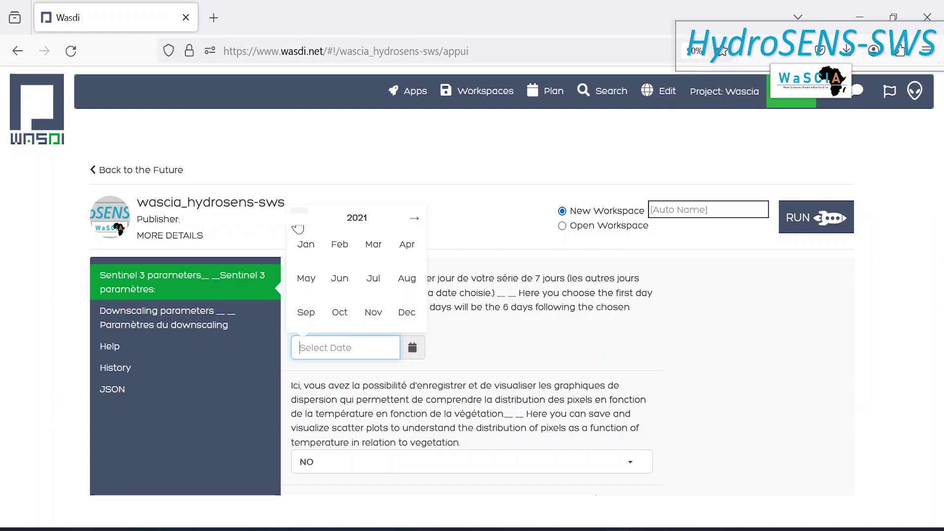
{"action": "left_click", "coordinate": [407, 281]}
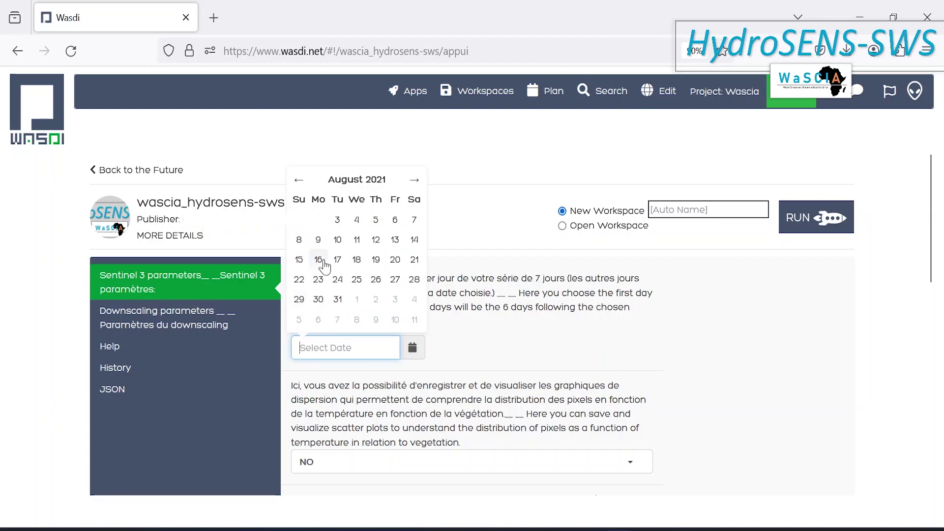
{"action": "left_click", "coordinate": [299, 259]}
- Choose NO for saving and visualizing the scatter plots of temperature in relation to vegetation
{"action": "scroll", "coordinate": [532, 338], "scroll_direction": "down", "scroll_amount": 2}
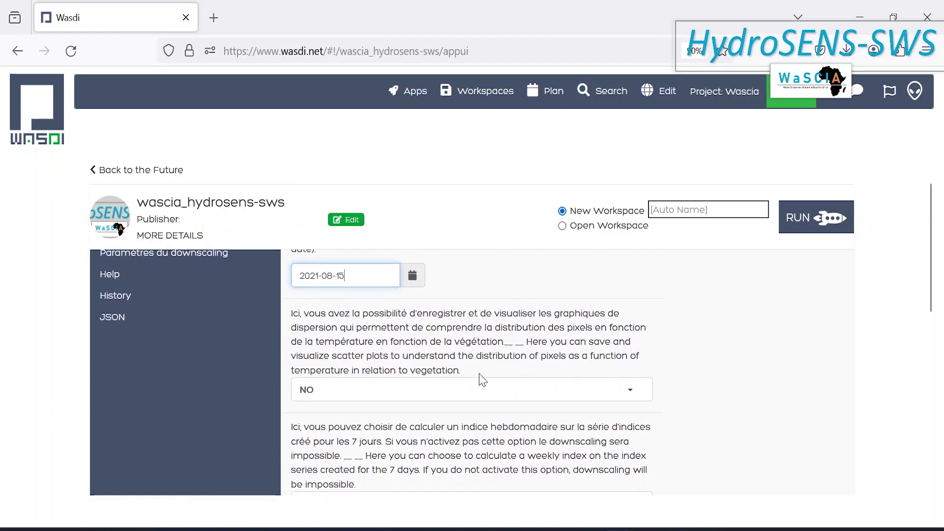
{"action": "left_click", "coordinate": [457, 392]}
{"action": "scroll", "coordinate": [452, 389], "scroll_direction": "down", "scroll_amount": 2}
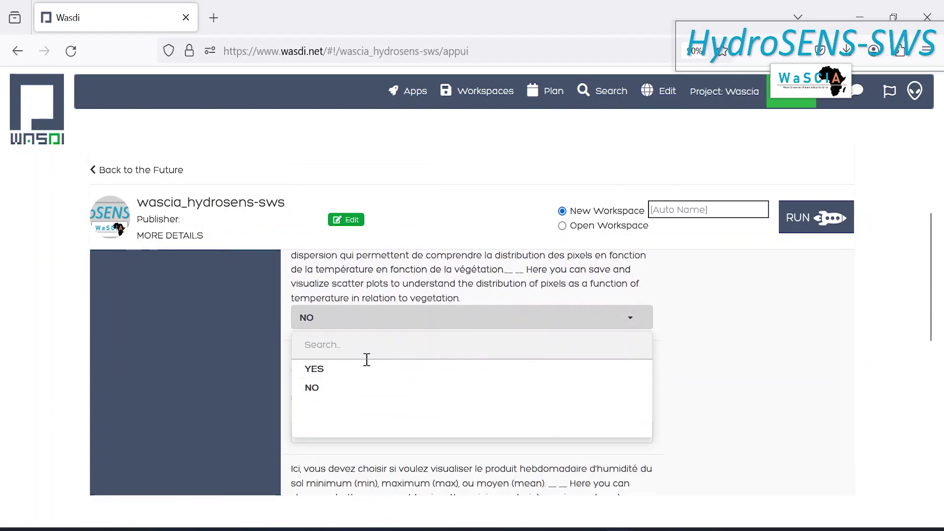
{"action": "left_click", "coordinate": [318, 390]}
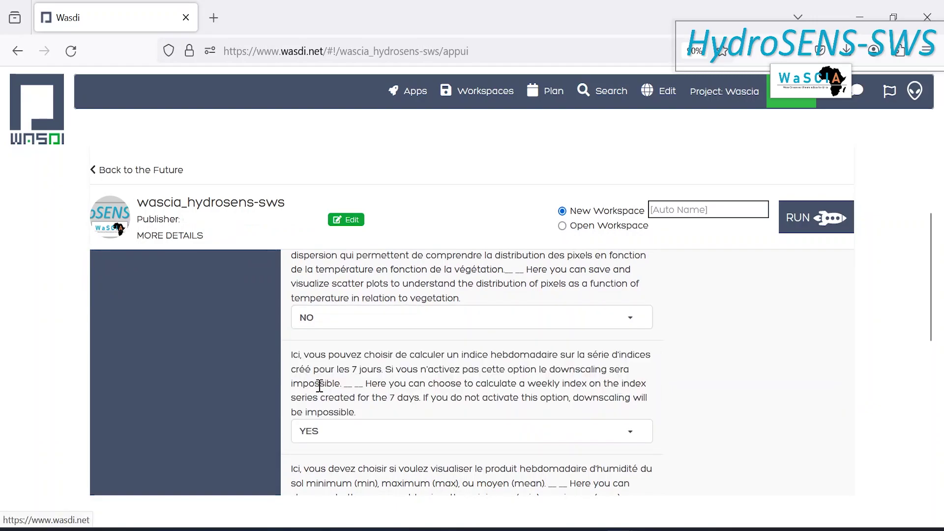
- Choose YES for calculating a weekly index on the 7-day index series
{"action": "scroll", "coordinate": [339, 376], "scroll_direction": "down", "scroll_amount": 2}
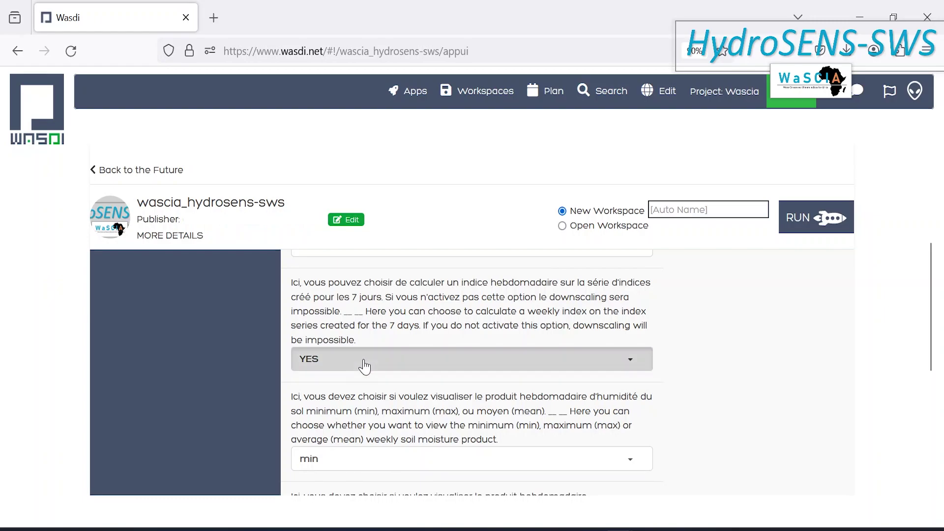
{"action": "left_click", "coordinate": [365, 367]}
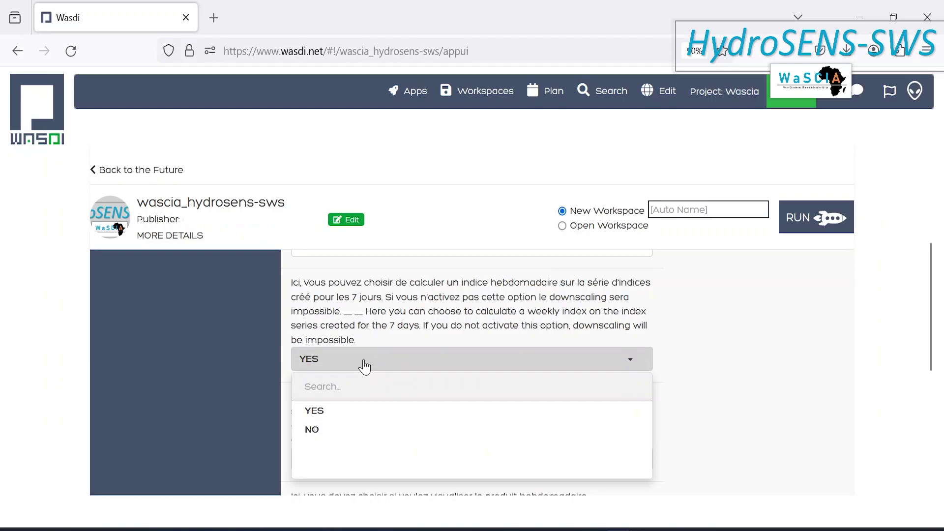
{"action": "left_click", "coordinate": [329, 412]}
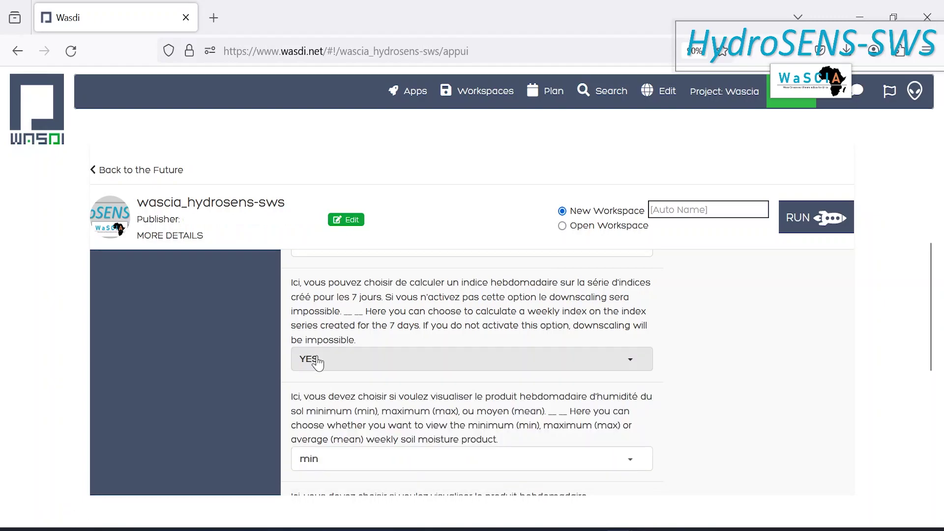
- Choose max for both the weekly soil moisture product and the weekly evapotranspiration product
{"action": "scroll", "coordinate": [338, 365], "scroll_direction": "down", "scroll_amount": 2}
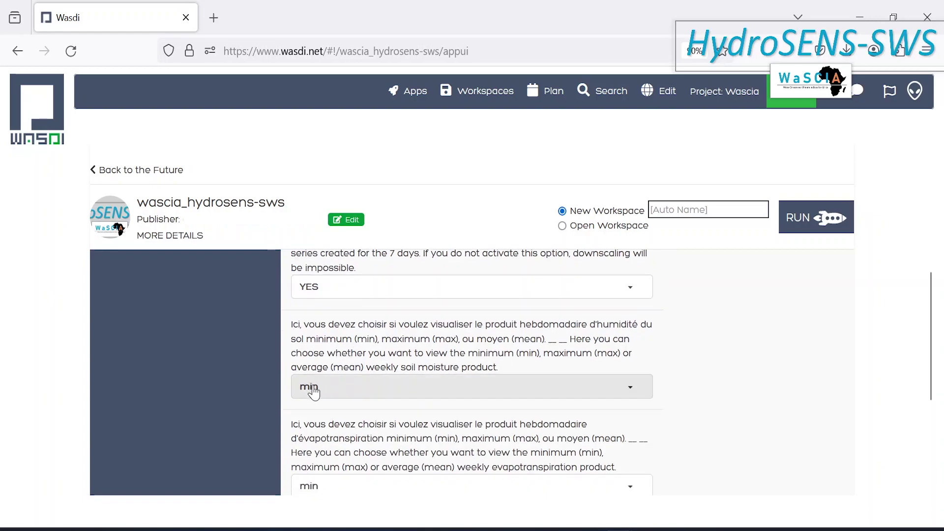
{"action": "left_click", "coordinate": [423, 393]}
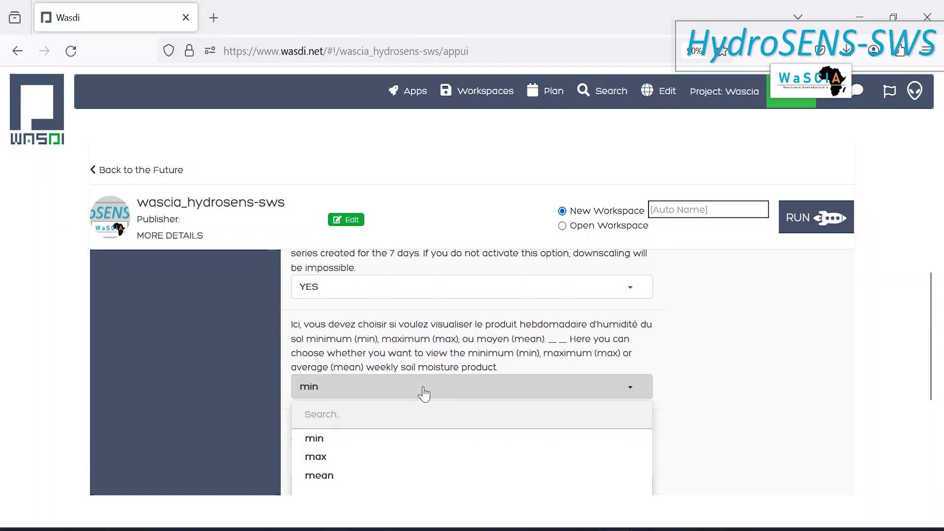
{"action": "scroll", "coordinate": [385, 390], "scroll_direction": "down", "scroll_amount": 2}
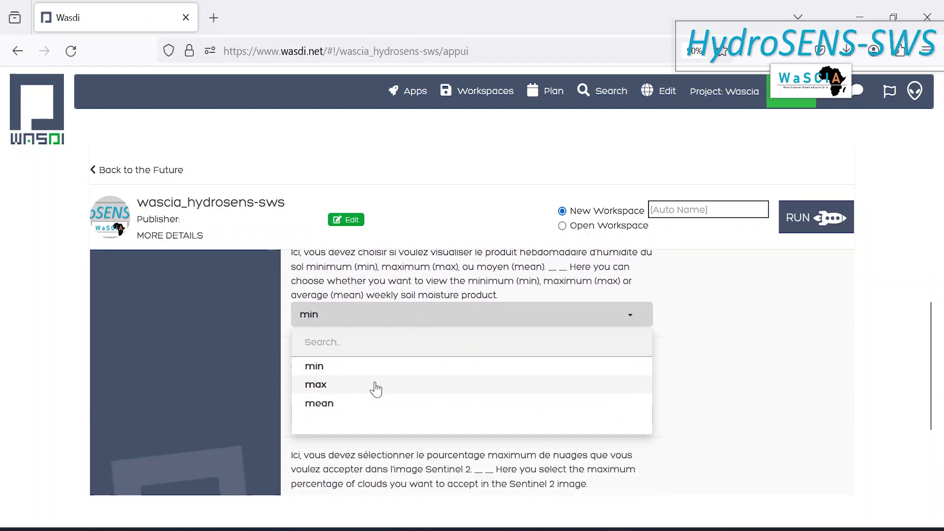
{"action": "left_click", "coordinate": [332, 389]}
{"action": "left_click", "coordinate": [332, 414]}
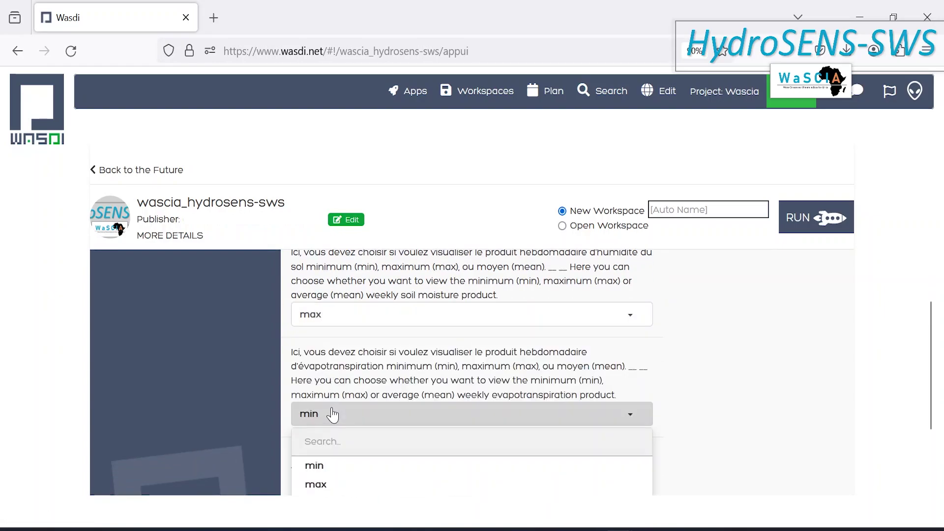
{"action": "scroll", "coordinate": [333, 413], "scroll_direction": "down", "scroll_amount": 2}
{"action": "left_click", "coordinate": [320, 413]}
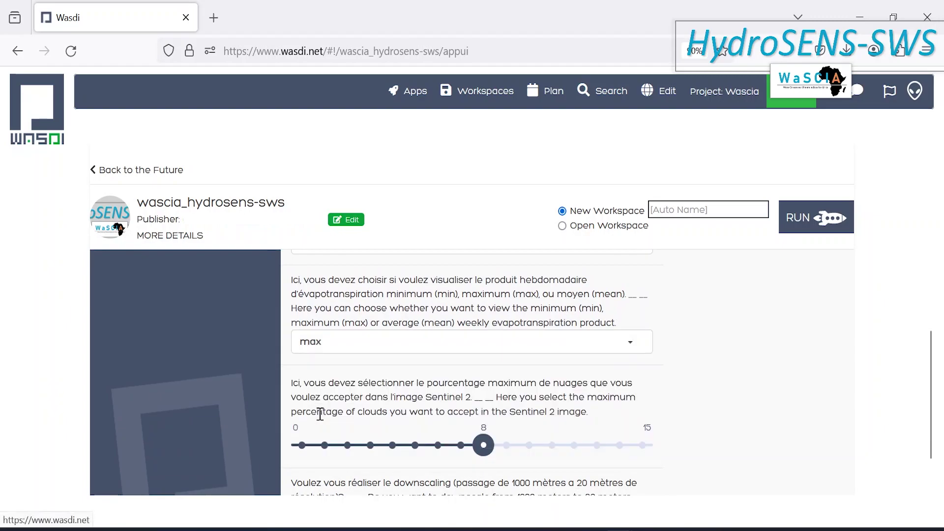
- Set the maximum Sentinel 2 cloud percentage to 10 and choose YES for downscaling from 1000 to 20 meters
{"action": "scroll", "coordinate": [331, 321], "scroll_direction": "down", "scroll_amount": 2}
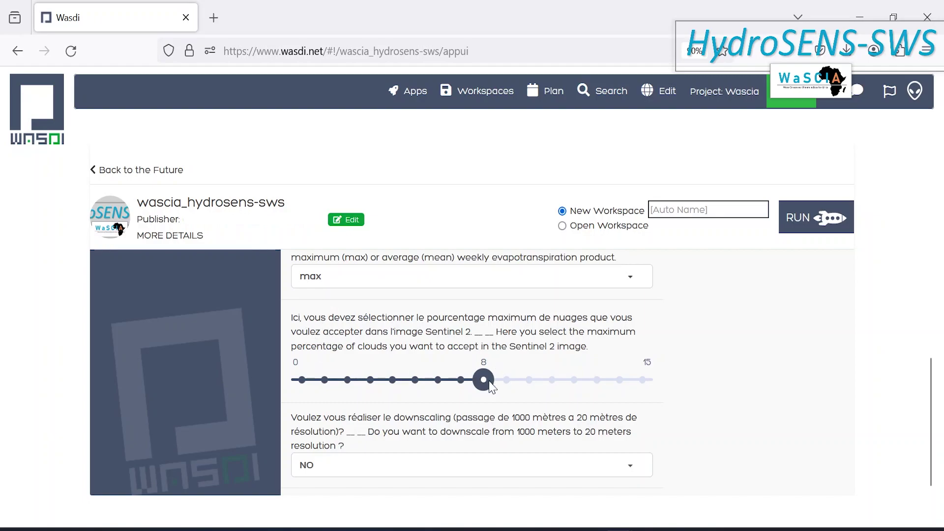
{"action": "left_click_drag", "start_coordinate": [487, 394], "coordinate": [658, 385]}
{"action": "left_click_drag", "start_coordinate": [610, 376], "coordinate": [525, 383]}
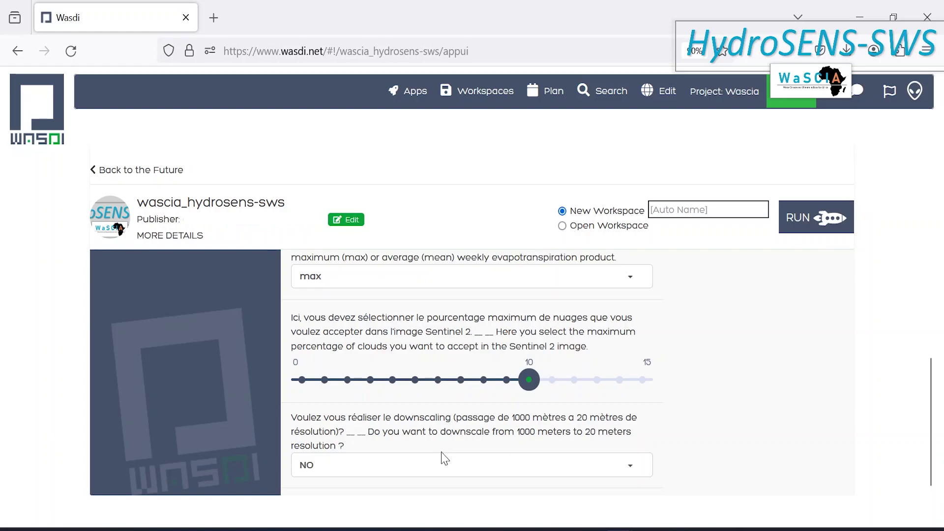
{"action": "left_click", "coordinate": [411, 464]}
{"action": "scroll", "coordinate": [404, 452], "scroll_direction": "down", "scroll_amount": 2}
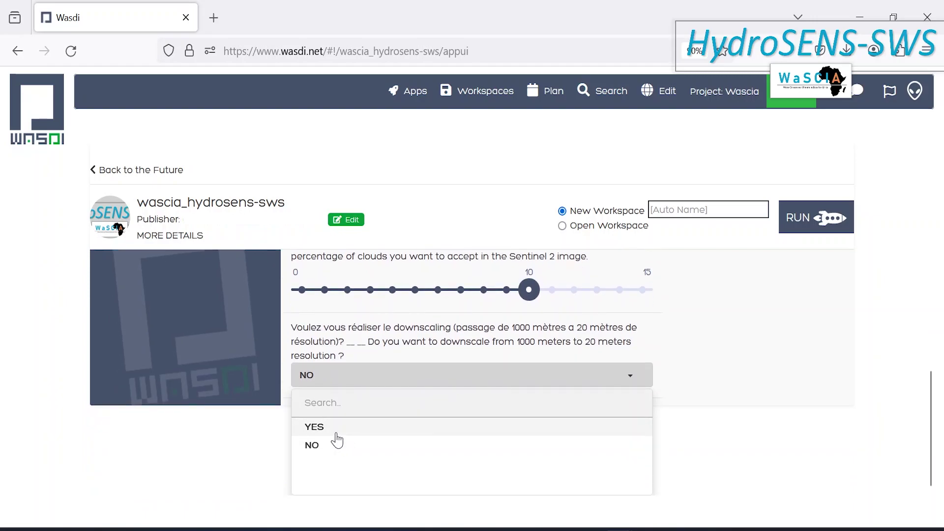
{"action": "left_click", "coordinate": [324, 429]}
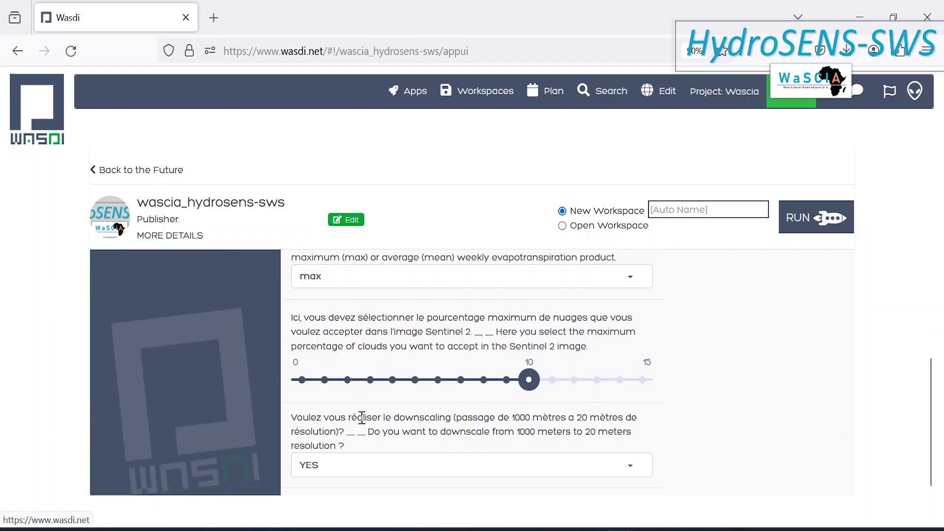
- Open the downscaling parameters and bring the area map to the Foret Classee de Birkelane, northwest of Kaffrine
{"action": "scroll", "coordinate": [327, 438], "scroll_direction": "up", "scroll_amount": 3}
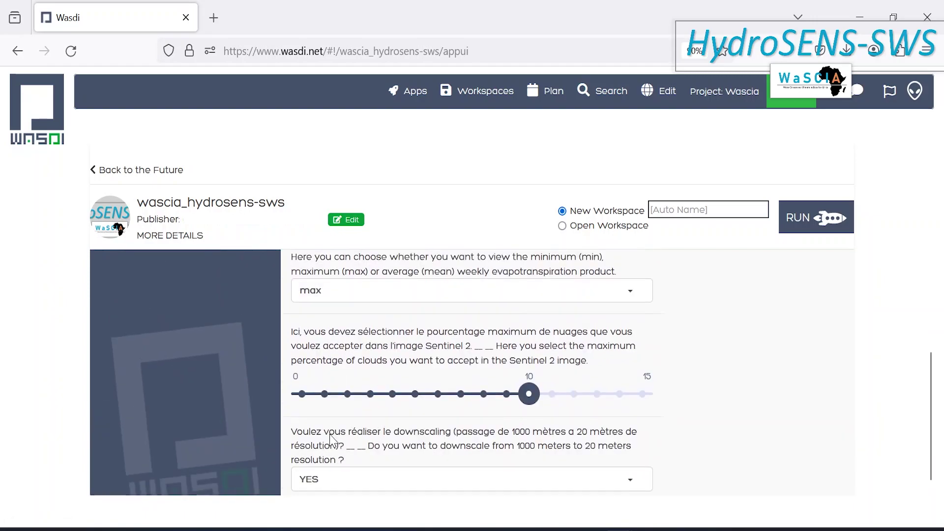
{"action": "scroll", "coordinate": [265, 358], "scroll_direction": "up", "scroll_amount": 8}
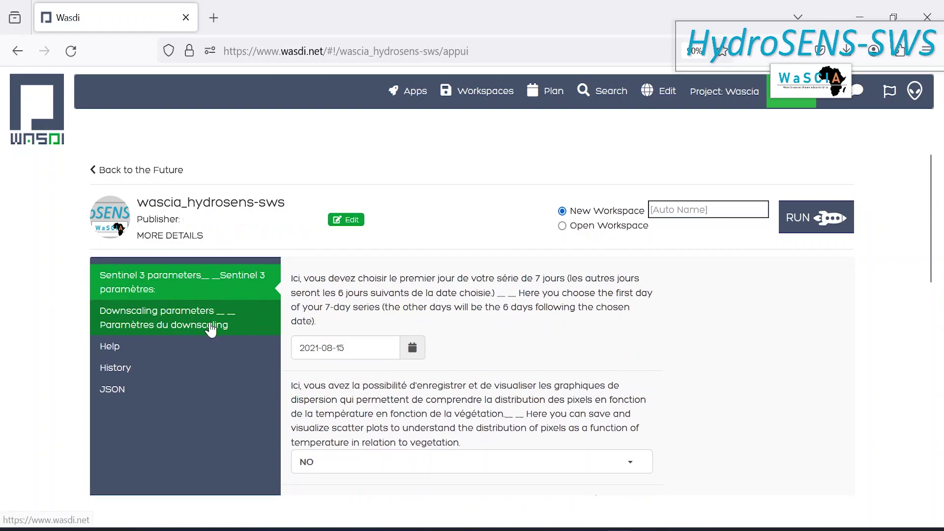
{"action": "left_click", "coordinate": [211, 329]}
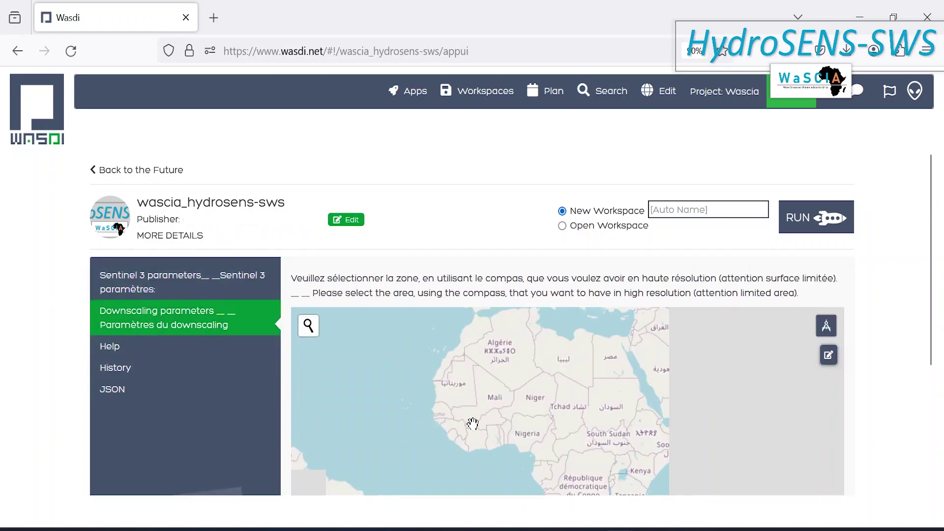
{"action": "left_click_drag", "start_coordinate": [450, 416], "coordinate": [525, 404]}
{"action": "scroll", "coordinate": [516, 400], "scroll_direction": "up", "scroll_amount": 2}
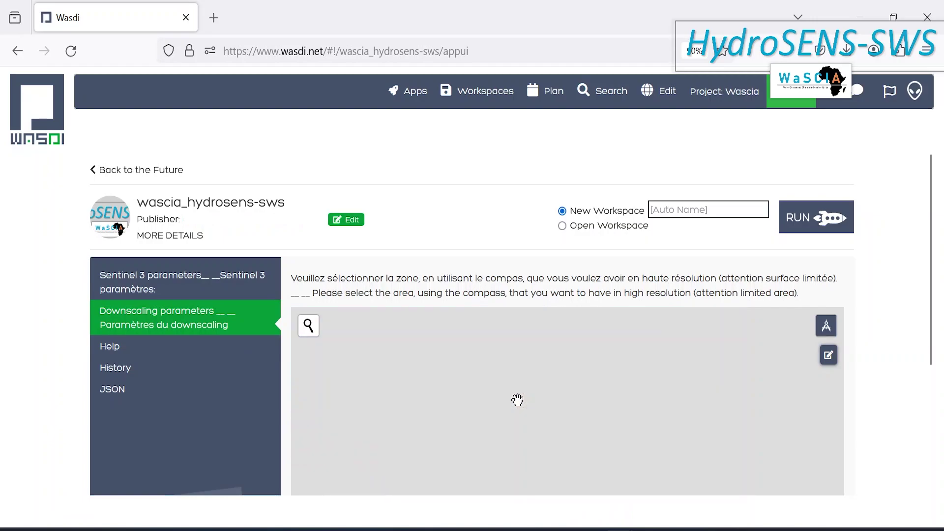
{"action": "left_click", "coordinate": [890, 16]}
{"action": "left_click", "coordinate": [862, 29]}
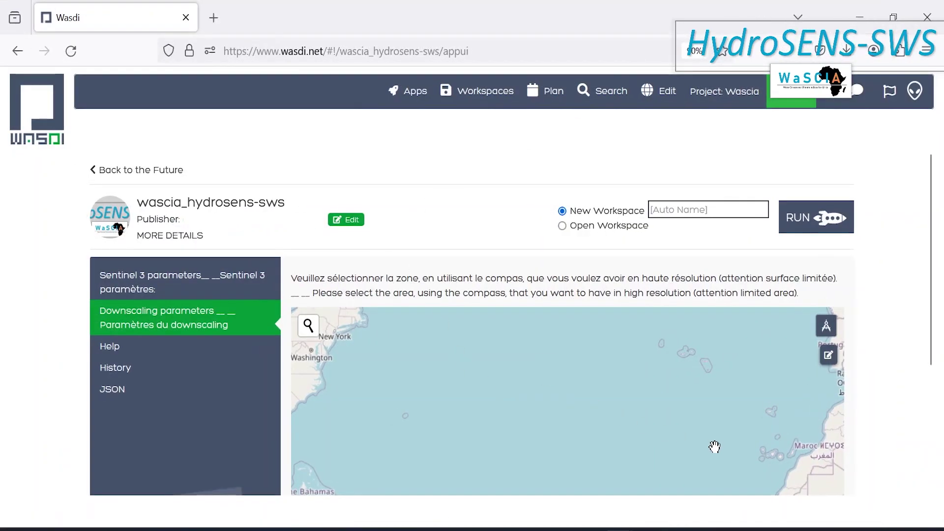
{"action": "left_click_drag", "start_coordinate": [715, 445], "coordinate": [505, 334]}
{"action": "scroll", "coordinate": [542, 396], "scroll_direction": "up", "scroll_amount": 4}
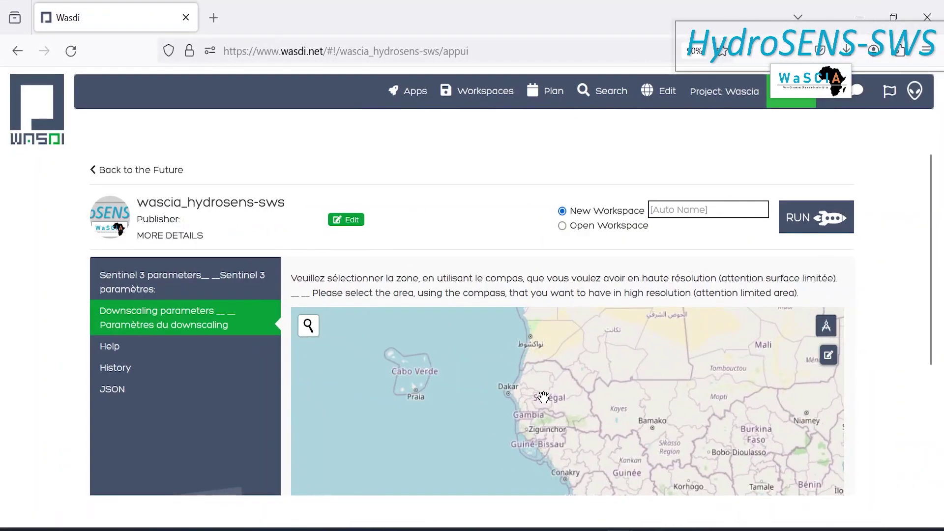
{"action": "scroll", "coordinate": [543, 397], "scroll_direction": "up", "scroll_amount": 3}
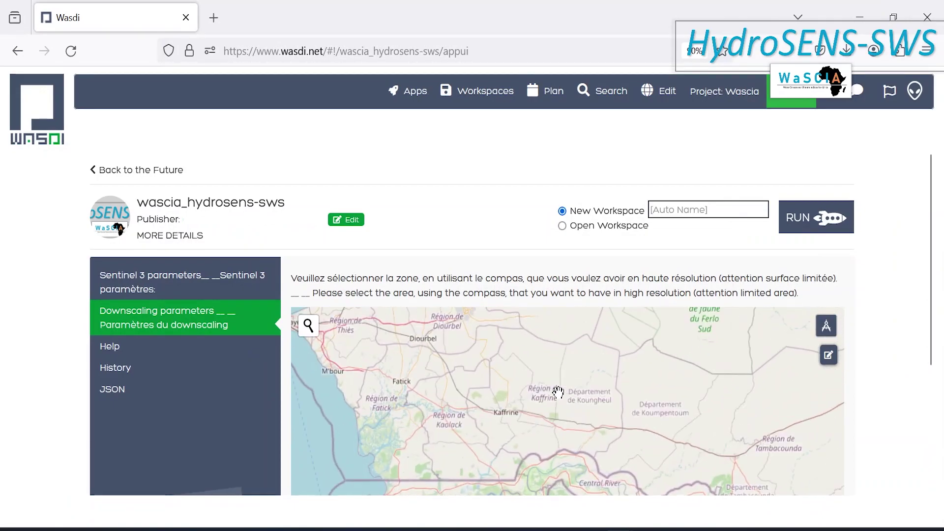
{"action": "scroll", "coordinate": [505, 390], "scroll_direction": "up", "scroll_amount": 2}
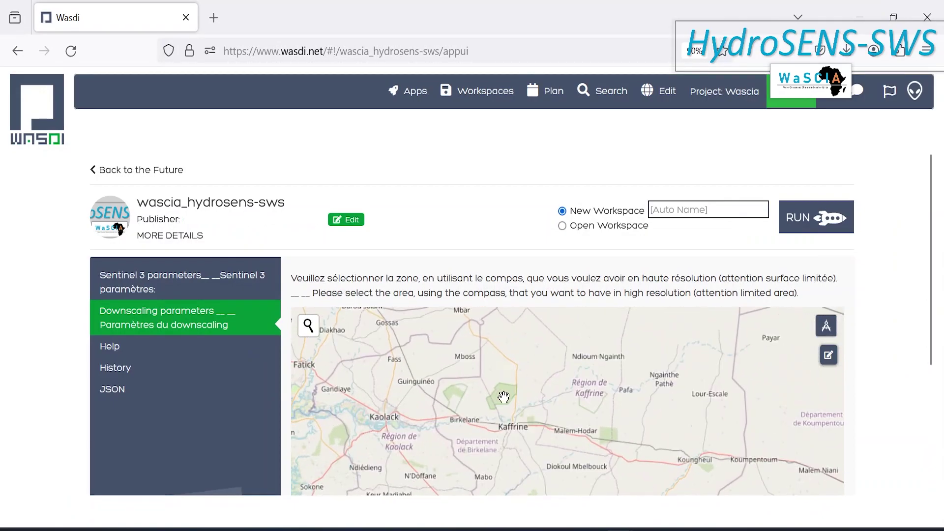
{"action": "scroll", "coordinate": [479, 389], "scroll_direction": "up", "scroll_amount": 1}
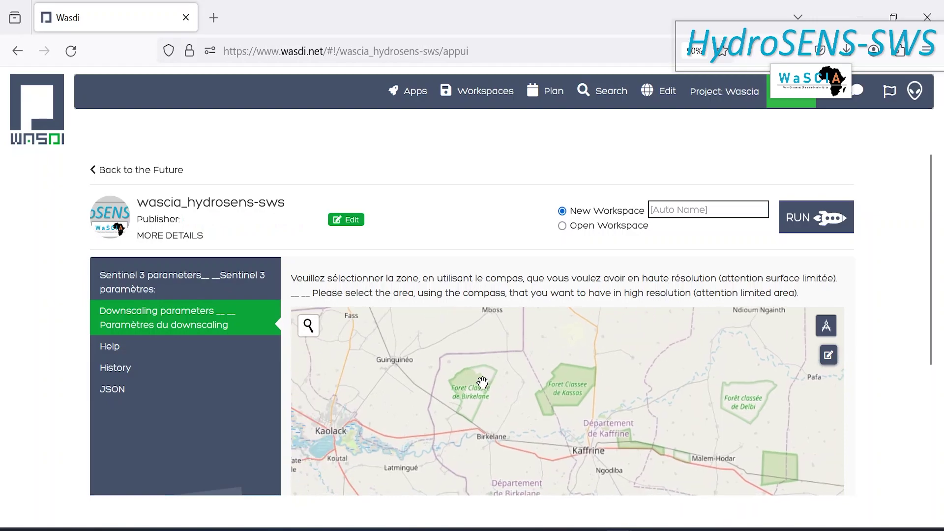
{"action": "left_click_drag", "start_coordinate": [468, 407], "coordinate": [499, 401]}
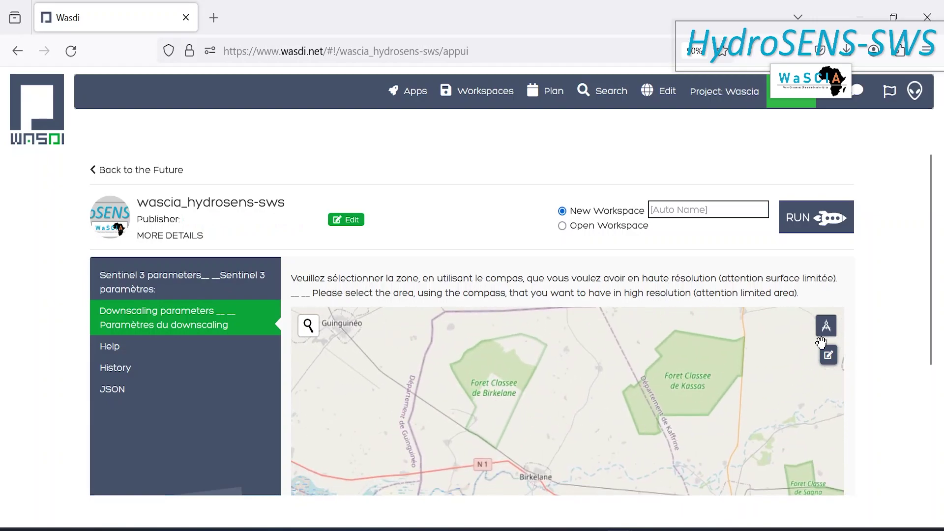
- Check the manual bounding box fields and try to draw a large high-resolution area covering Kaolack, Birkelane and Kaffrine
{"action": "left_click", "coordinate": [829, 355]}
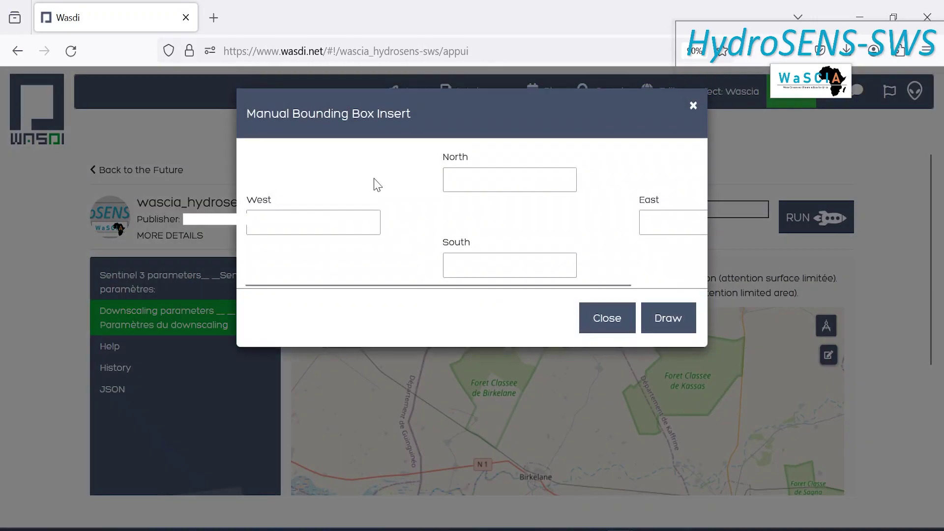
{"action": "left_click", "coordinate": [693, 106]}
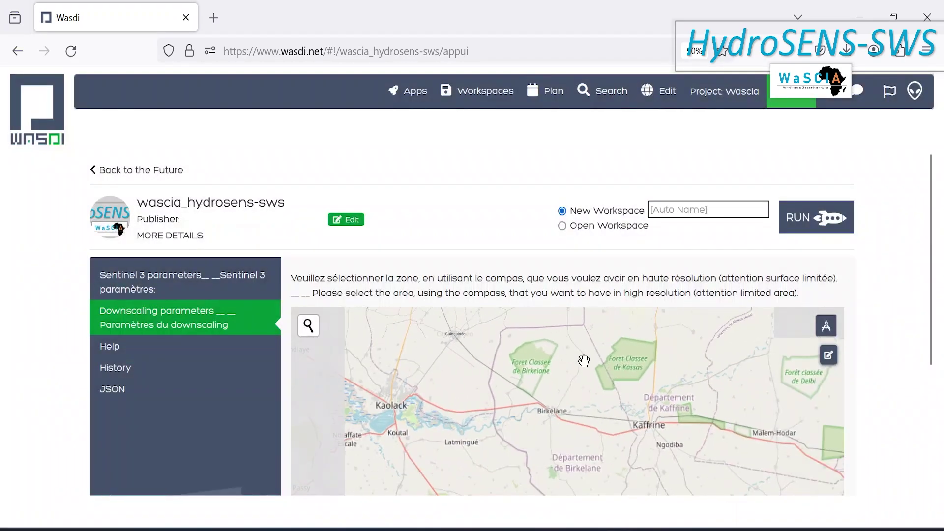
{"action": "left_click", "coordinate": [826, 333]}
{"action": "left_click_drag", "start_coordinate": [372, 313], "coordinate": [798, 488]}
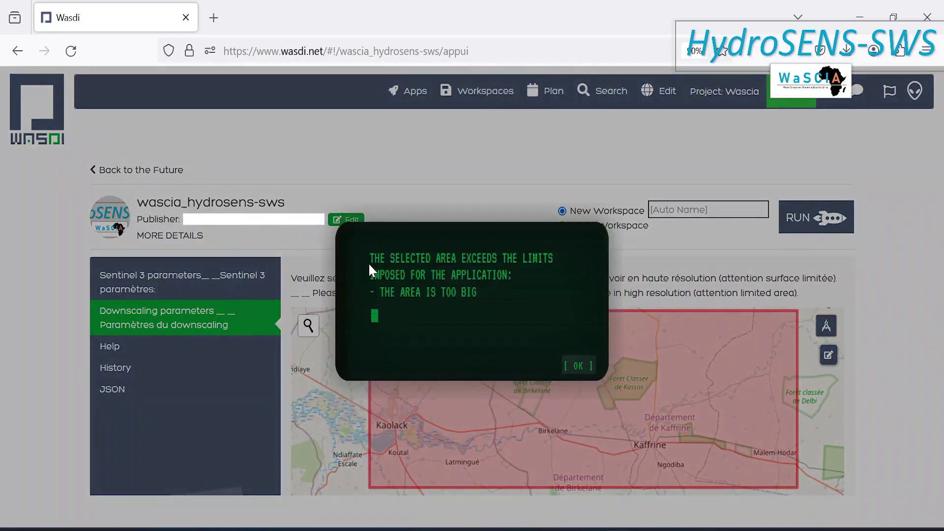
{"action": "left_click", "coordinate": [589, 369]}
- Draw a small rectangle around the Foret Classee de Birkelane as the high-resolution area
{"action": "left_click", "coordinate": [826, 325]}
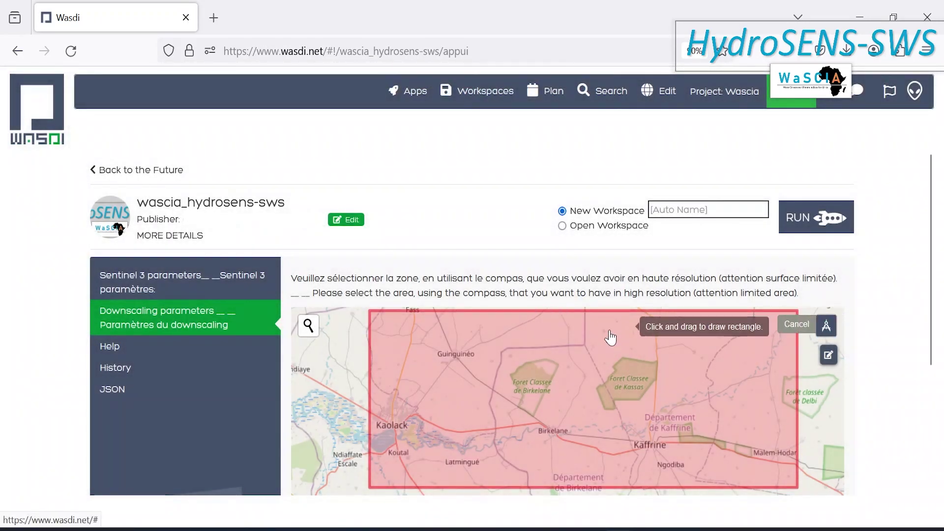
{"action": "left_click_drag", "start_coordinate": [496, 344], "coordinate": [566, 433]}
{"action": "scroll", "coordinate": [547, 400], "scroll_direction": "up", "scroll_amount": 1}
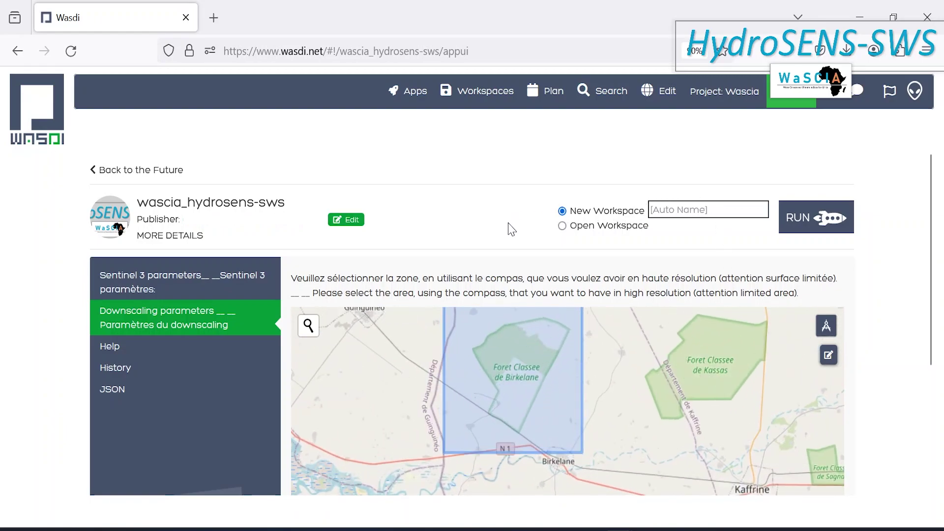
- Name the new workspace Hydrosens-SWS_Foret and run the app
{"action": "scroll", "coordinate": [881, 359], "scroll_direction": "down", "scroll_amount": 3}
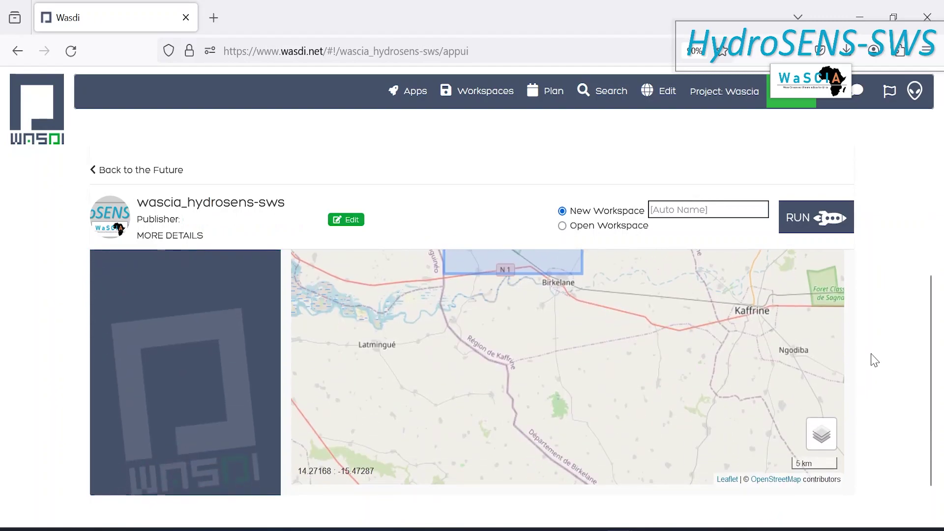
{"action": "scroll", "coordinate": [875, 359], "scroll_direction": "up", "scroll_amount": 3}
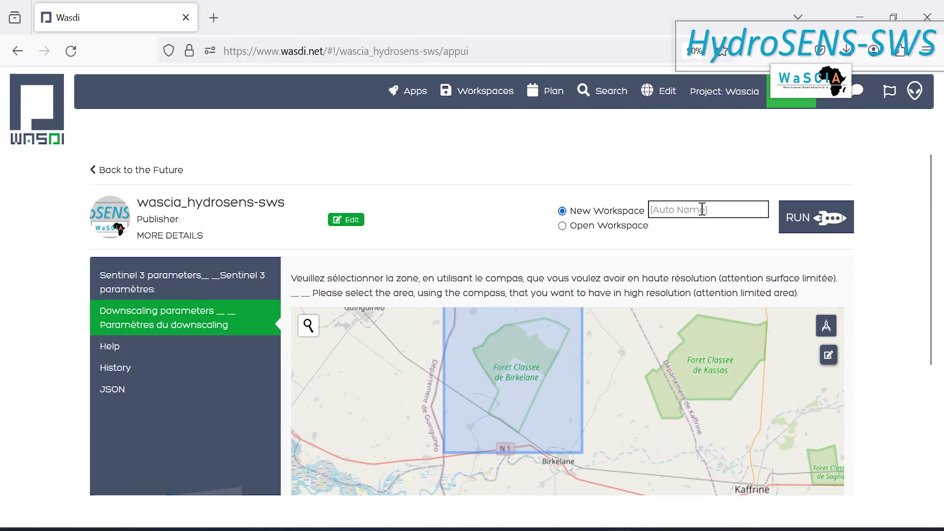
{"action": "type", "text": "Hydrosens-SWS_Foret"}
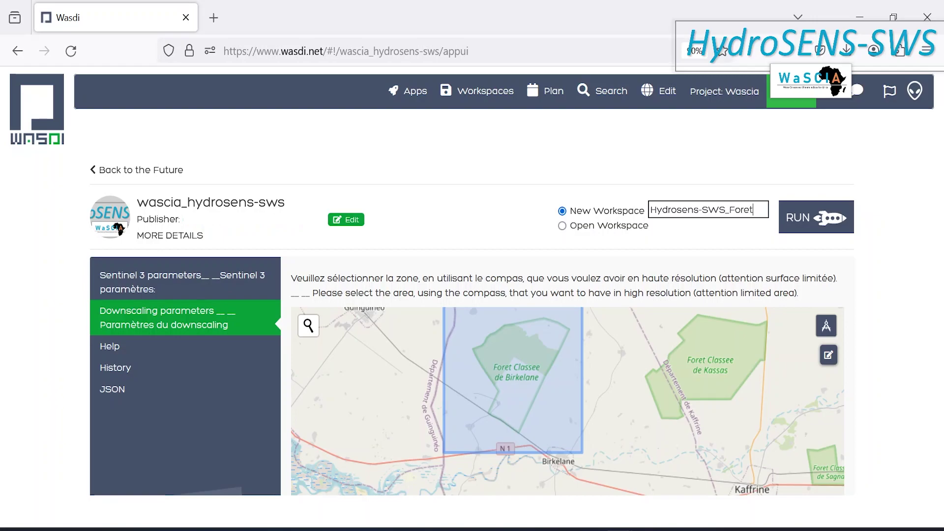
{"action": "left_click", "coordinate": [816, 219]}
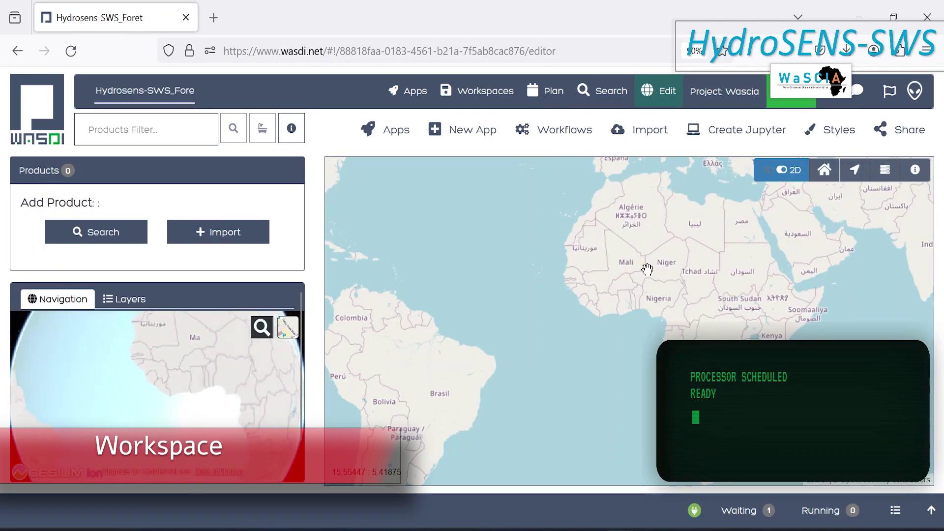
{"action": "left_click_drag", "start_coordinate": [631, 275], "coordinate": [592, 310]}
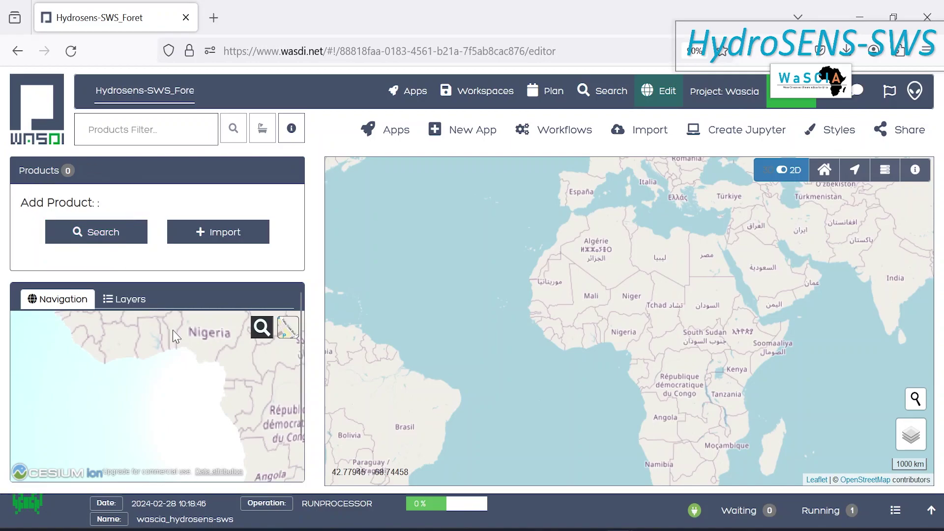
{"action": "left_click_drag", "start_coordinate": [176, 351], "coordinate": [238, 428]}
{"action": "left_click_drag", "start_coordinate": [139, 374], "coordinate": [163, 390]}
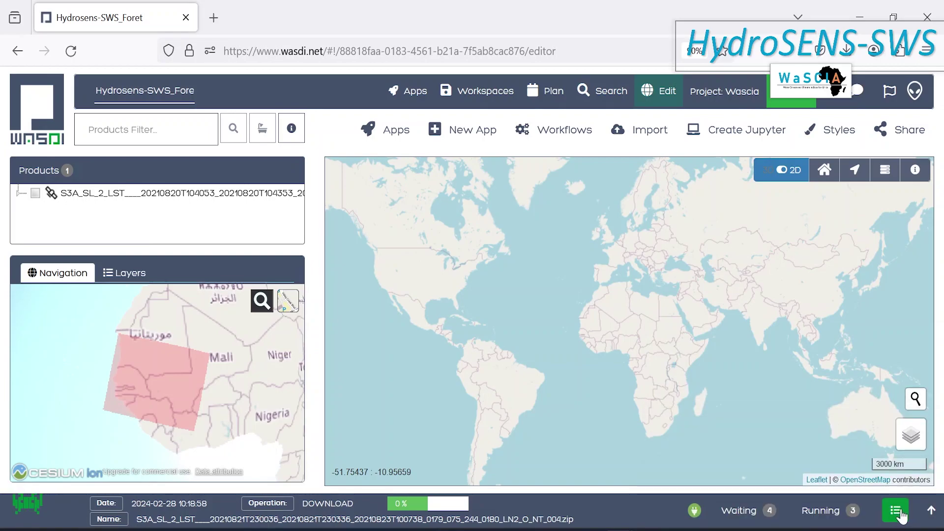
- Open the workspace processes list and examine the status, times and progress of the app run and image downloads
{"action": "left_click", "coordinate": [900, 514]}
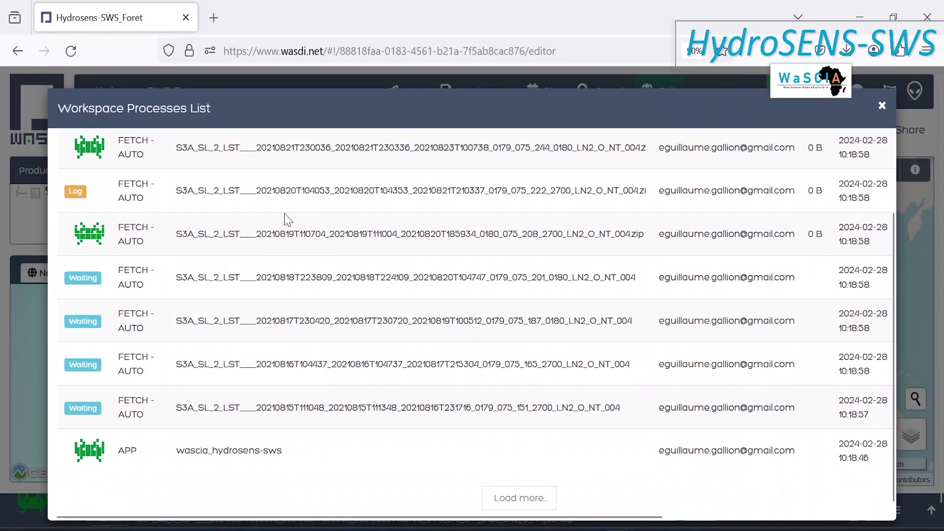
{"action": "middle_click", "coordinate": [301, 449]}
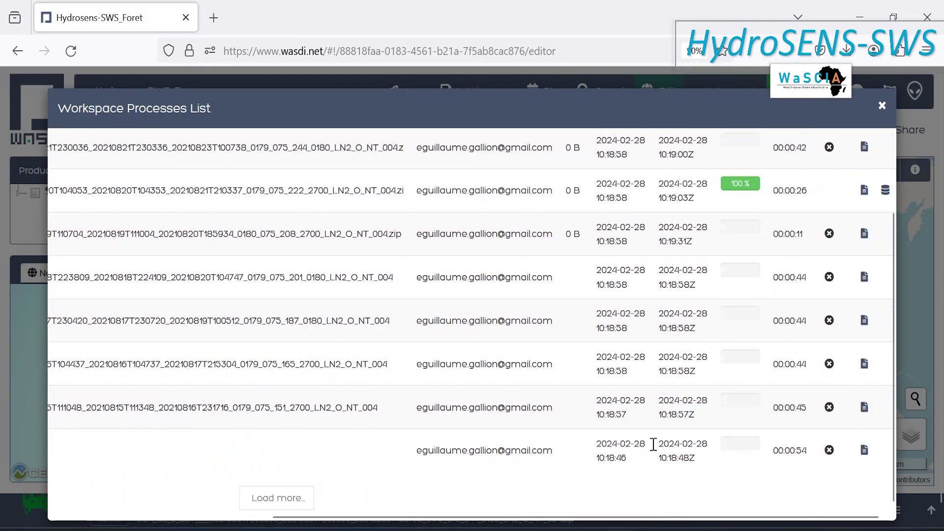
- Open the processor logs of the waiting wascia_hydrosens-sws run, read the Sentinel-3 search entries, and close the logs
{"action": "left_click", "coordinate": [864, 451]}
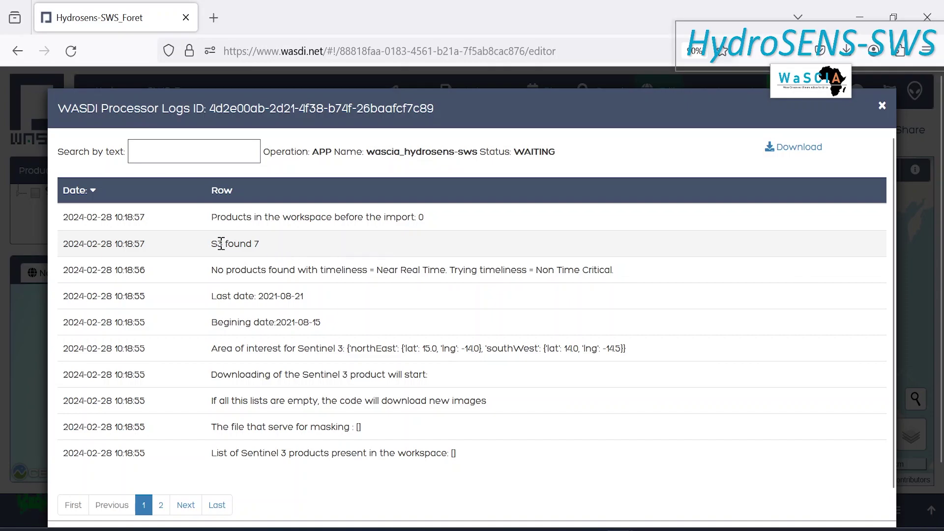
{"action": "scroll", "coordinate": [231, 261], "scroll_direction": "down", "scroll_amount": 1}
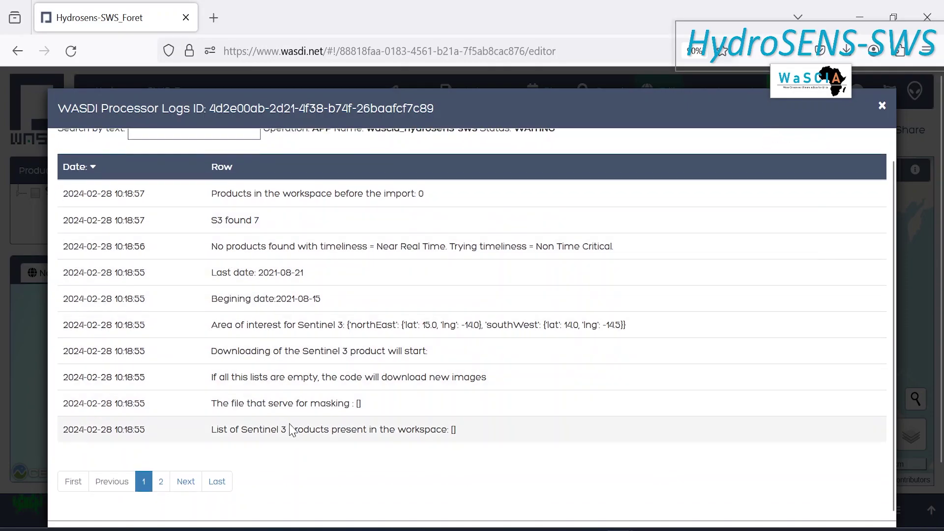
{"action": "scroll", "coordinate": [266, 374], "scroll_direction": "up", "scroll_amount": 1}
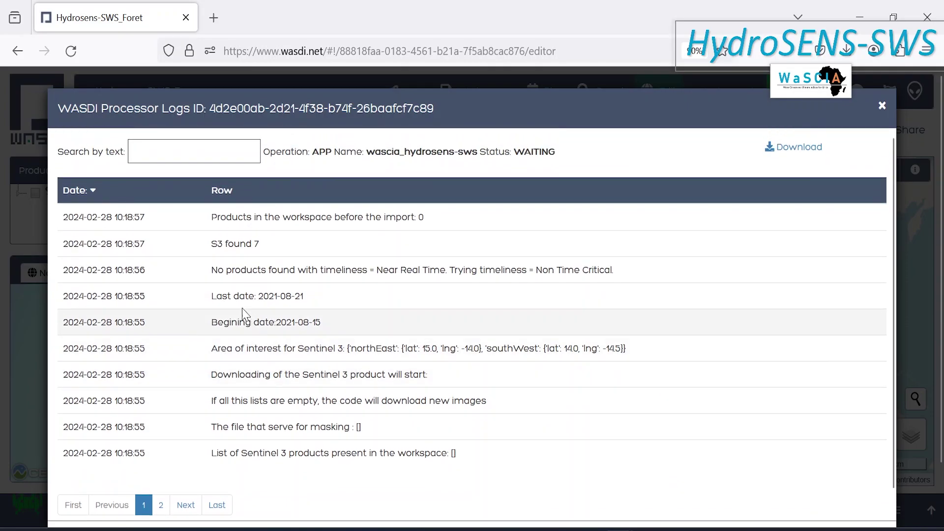
{"action": "left_click_drag", "start_coordinate": [224, 244], "coordinate": [269, 250]}
{"action": "left_click", "coordinate": [274, 248]}
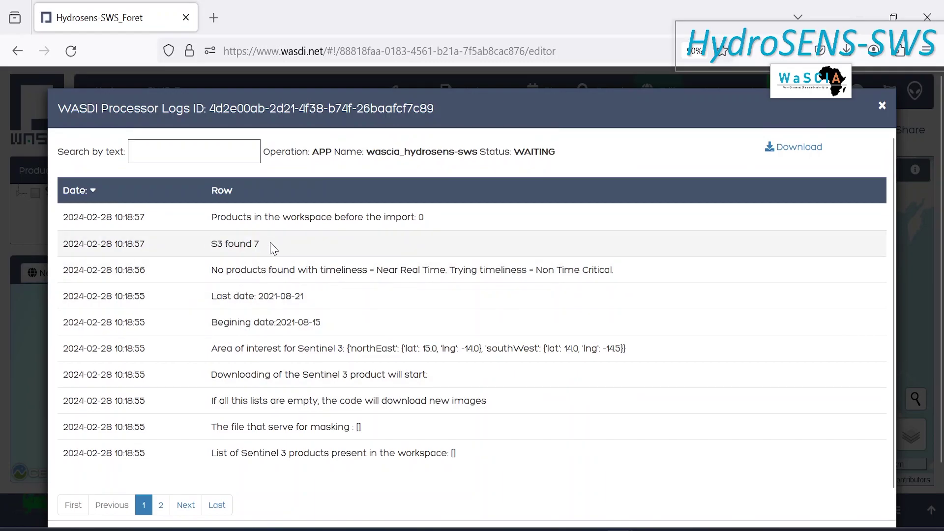
{"action": "left_click", "coordinate": [882, 107]}
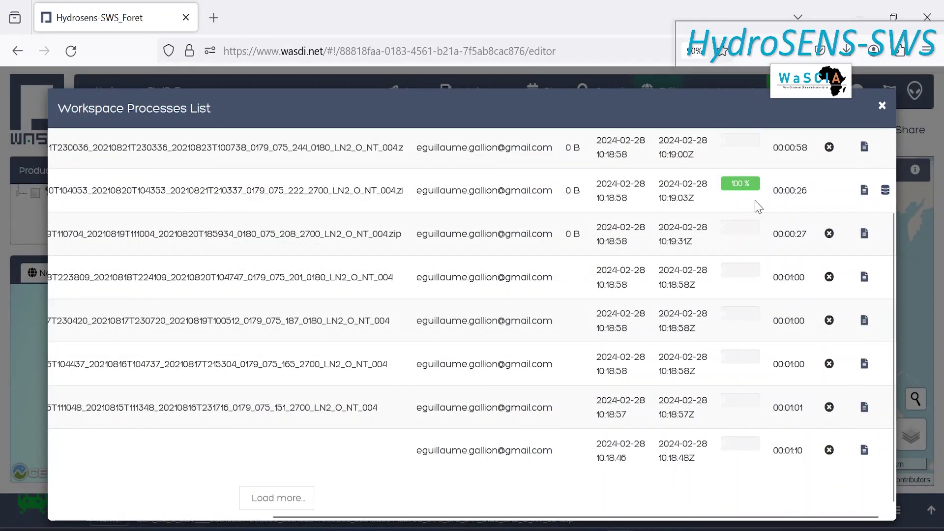
- Check download progress in the workspace processes list, close it, and review the same processes in the expandable process bar
{"action": "scroll", "coordinate": [784, 157], "scroll_direction": "up", "scroll_amount": 2}
{"action": "scroll", "coordinate": [802, 162], "scroll_direction": "down", "scroll_amount": 2}
{"action": "left_click", "coordinate": [882, 106]}
{"action": "mouse_move", "coordinate": [917, 442]}
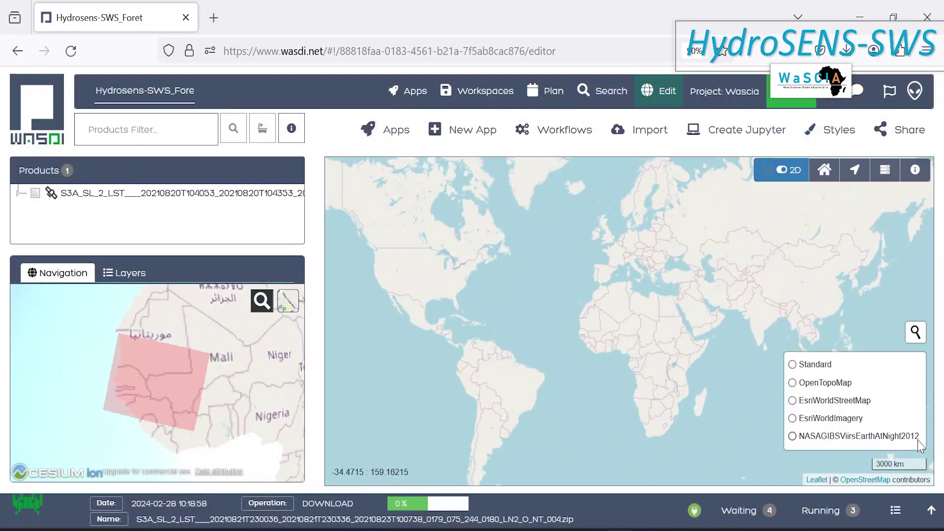
{"action": "left_click", "coordinate": [931, 510]}
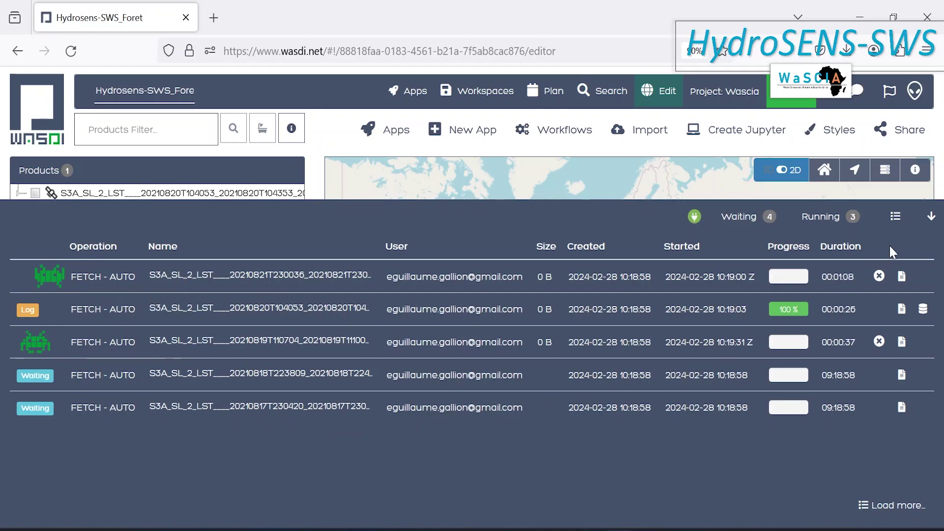
{"action": "left_click", "coordinate": [930, 217]}
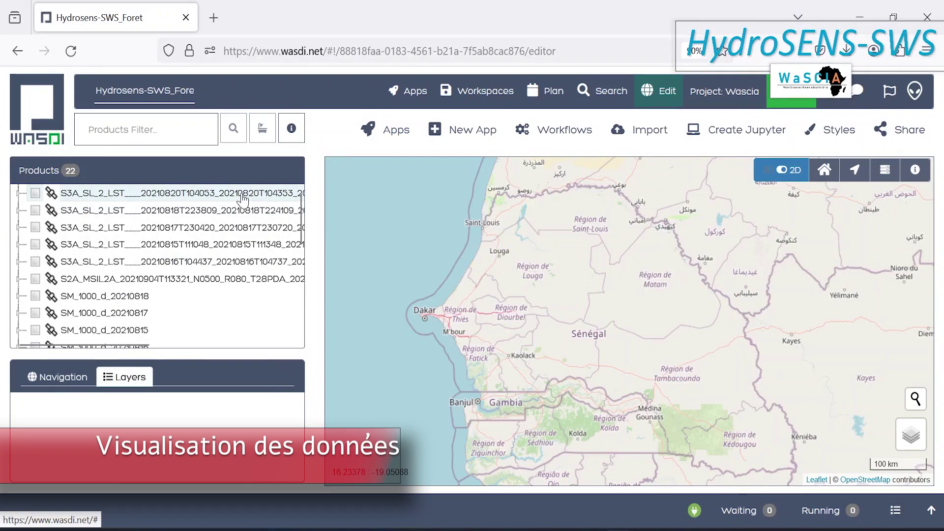
- Look through the workspace's product list, from the Sentinel images to the computed index products
{"action": "scroll", "coordinate": [231, 211], "scroll_direction": "down", "scroll_amount": 3}
{"action": "scroll", "coordinate": [218, 230], "scroll_direction": "down", "scroll_amount": 2}
{"action": "scroll", "coordinate": [196, 290], "scroll_direction": "up", "scroll_amount": 4}
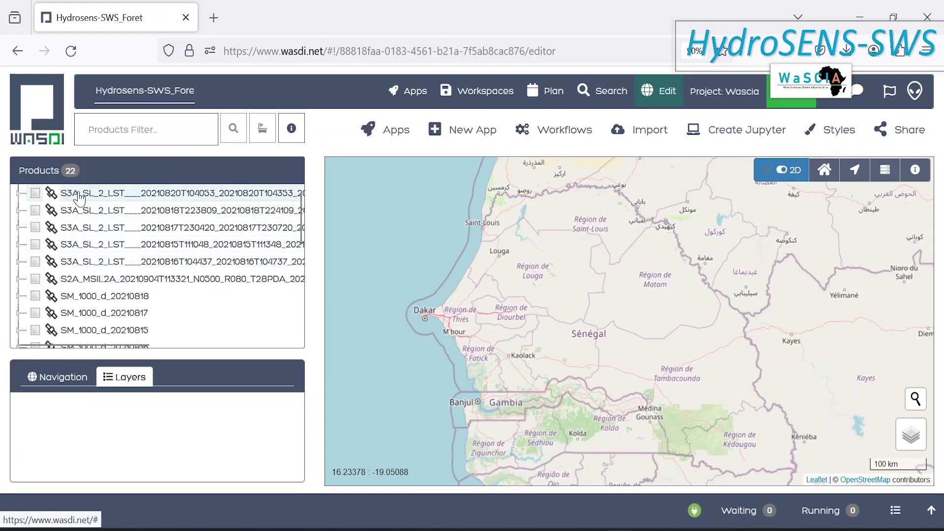
{"action": "scroll", "coordinate": [142, 289], "scroll_direction": "down", "scroll_amount": 4}
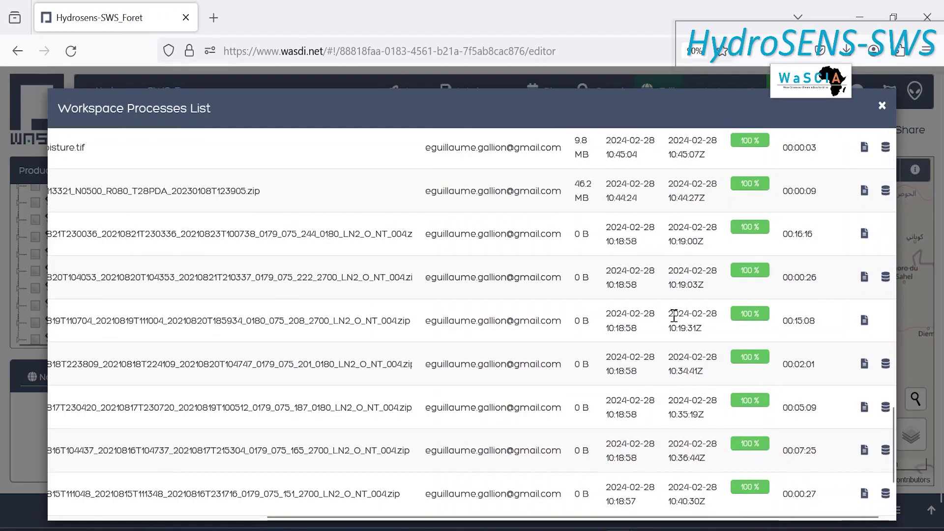
- Review the names and statuses of the ingested index files, image downloads and app run in the workspace processes list
{"action": "scroll", "coordinate": [447, 309], "scroll_direction": "left", "scroll_amount": 5}
{"action": "scroll", "coordinate": [290, 303], "scroll_direction": "up", "scroll_amount": 10}
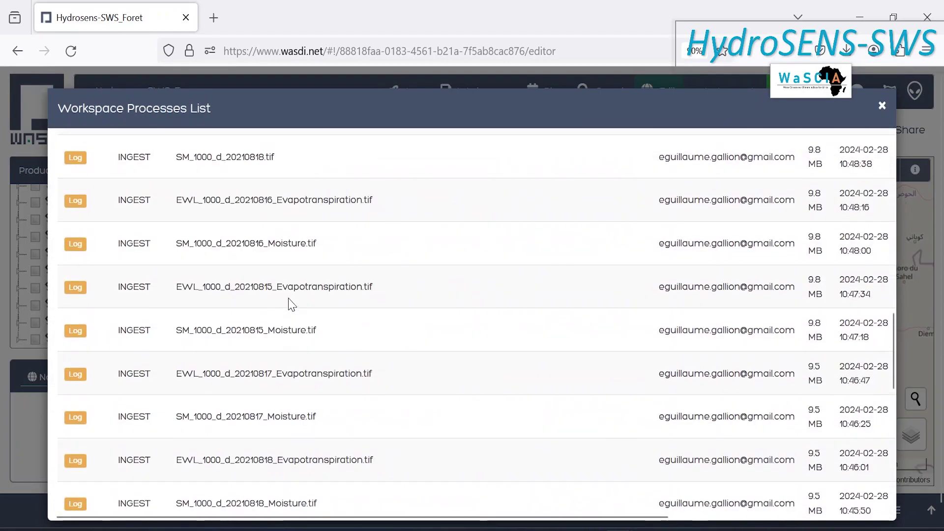
{"action": "scroll", "coordinate": [290, 304], "scroll_direction": "up", "scroll_amount": 5}
{"action": "scroll", "coordinate": [290, 304], "scroll_direction": "down", "scroll_amount": 10}
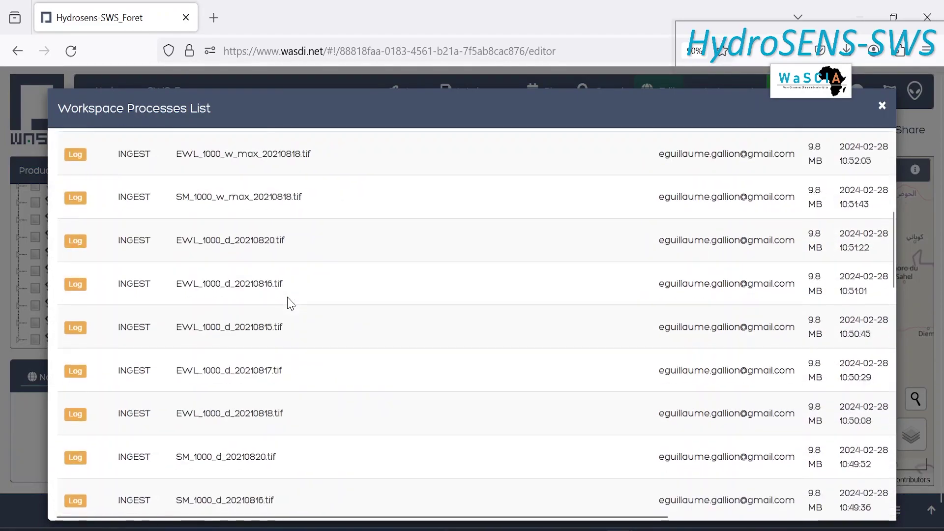
{"action": "scroll", "coordinate": [291, 304], "scroll_direction": "down", "scroll_amount": 10}
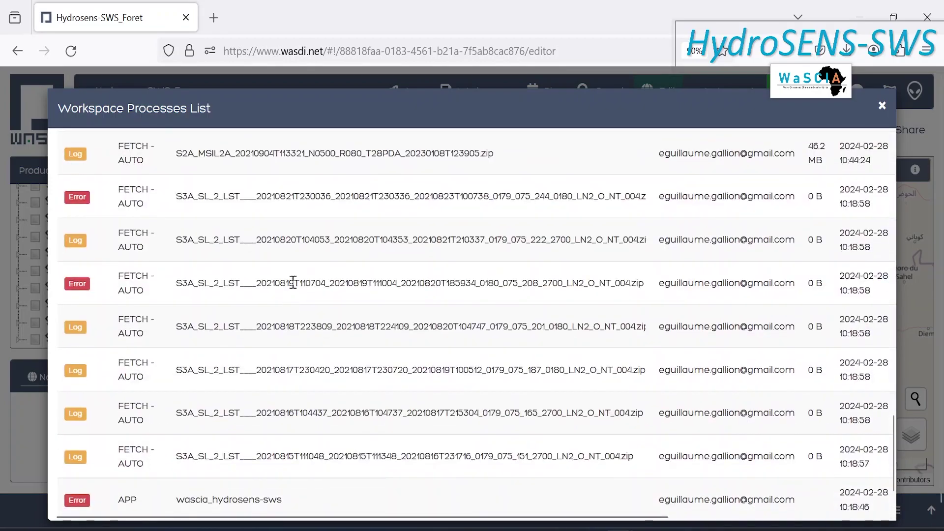
{"action": "scroll", "coordinate": [165, 197], "scroll_direction": "down", "scroll_amount": 2}
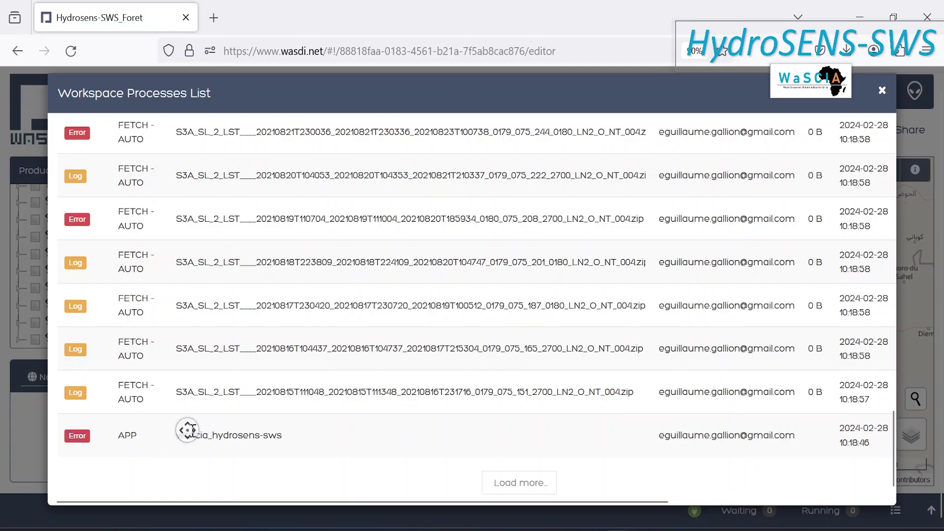
- Open the logs of the failed wascia_hydrosens-sws run, examine the error and earlier log pages, and close them
{"action": "scroll", "coordinate": [188, 430], "scroll_direction": "right", "scroll_amount": 10}
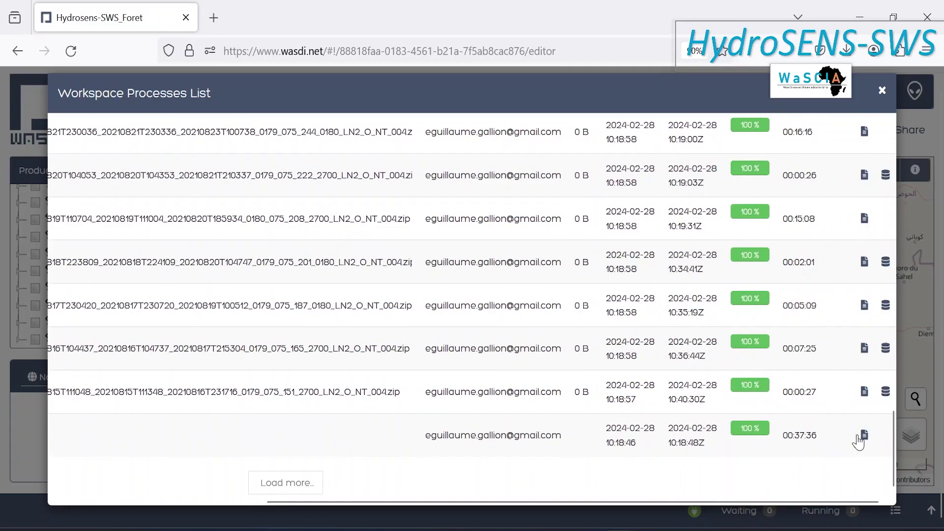
{"action": "left_click", "coordinate": [864, 436]}
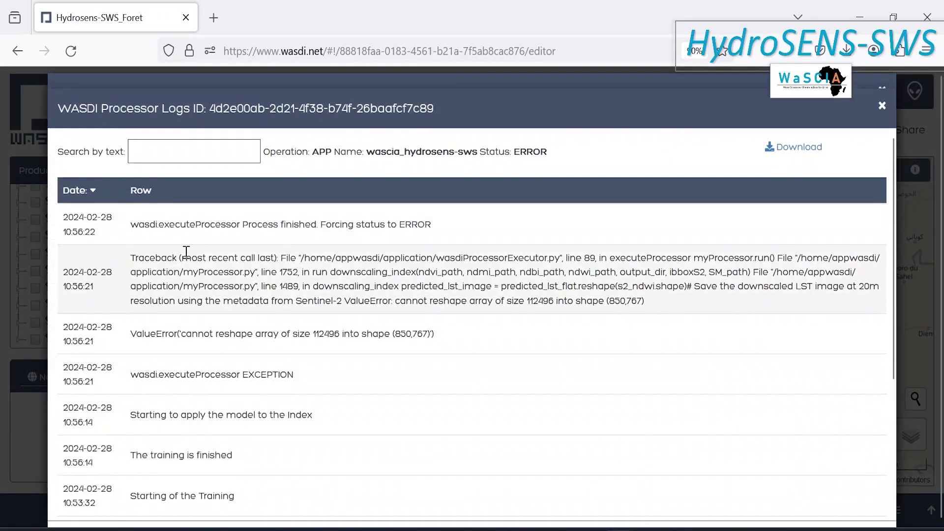
{"action": "scroll", "coordinate": [186, 251], "scroll_direction": "down", "scroll_amount": 2}
{"action": "left_click_drag", "start_coordinate": [163, 263], "coordinate": [302, 276]}
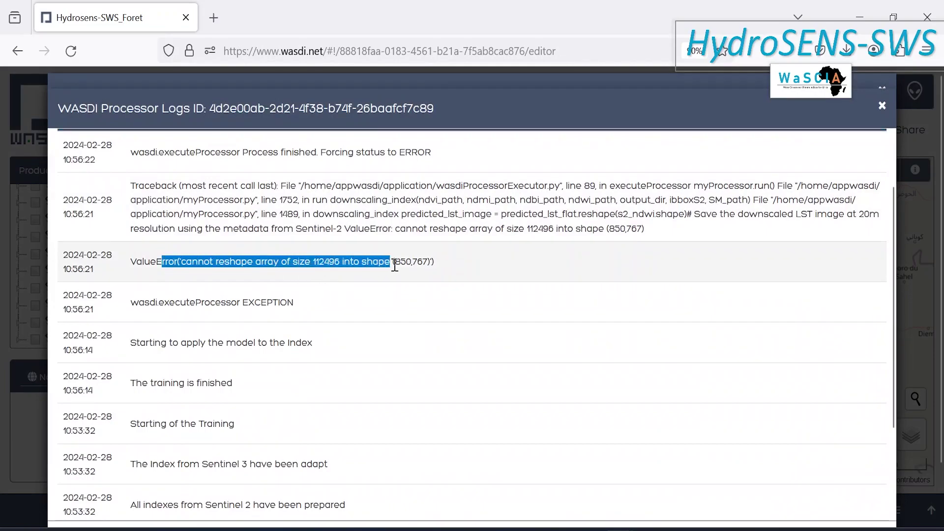
{"action": "left_click", "coordinate": [447, 269]}
{"action": "scroll", "coordinate": [349, 252], "scroll_direction": "down", "scroll_amount": 2}
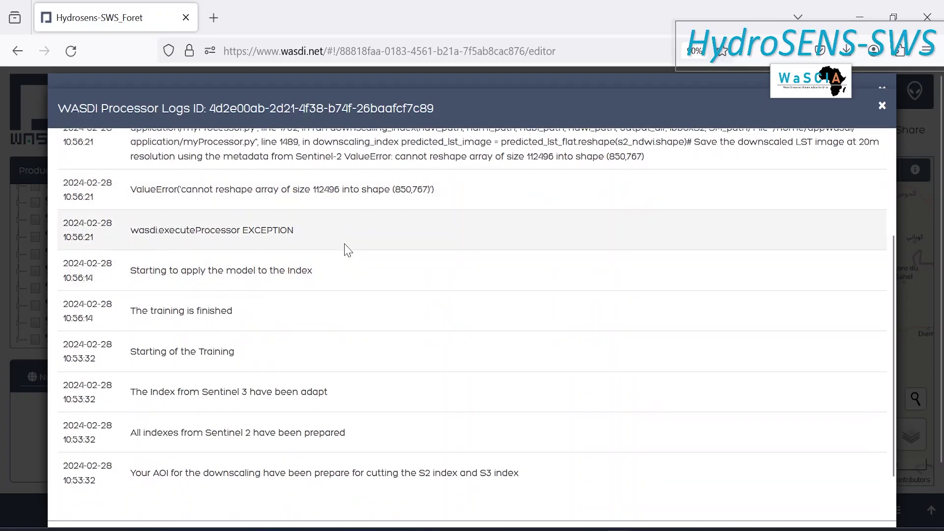
{"action": "scroll", "coordinate": [336, 244], "scroll_direction": "down", "scroll_amount": 3}
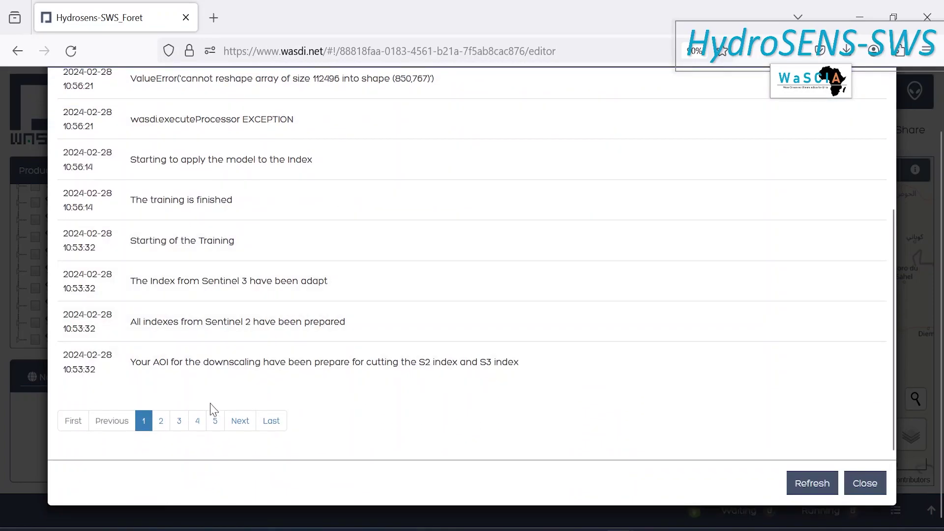
{"action": "left_click", "coordinate": [197, 422]}
{"action": "left_click", "coordinate": [200, 421]}
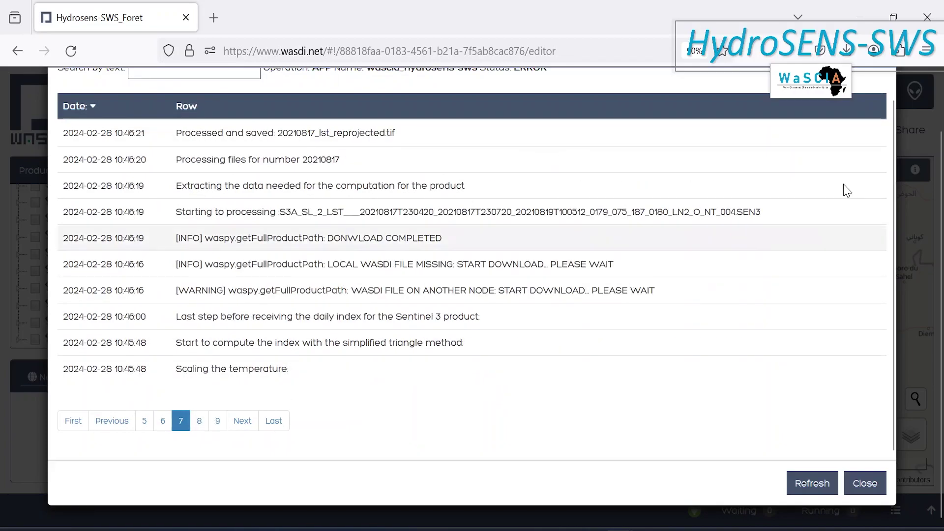
{"action": "scroll", "coordinate": [747, 197], "scroll_direction": "up", "scroll_amount": 1}
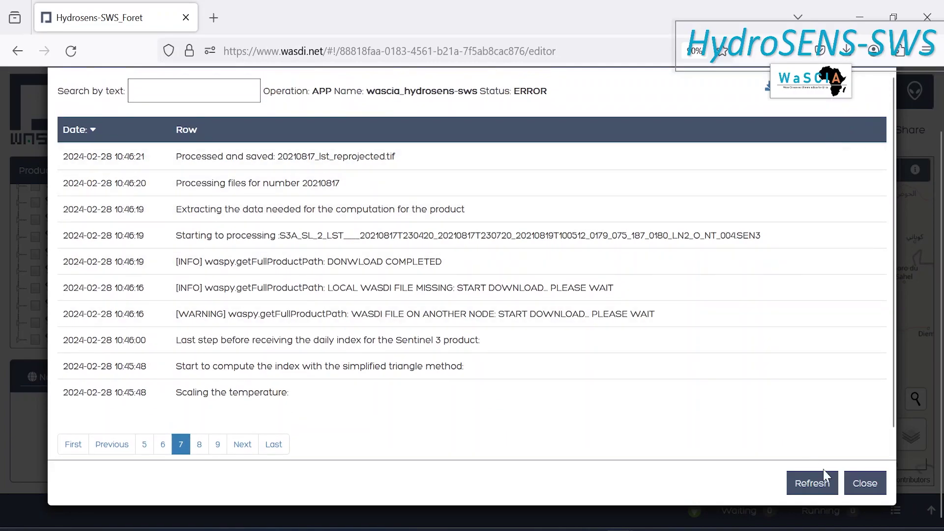
{"action": "left_click", "coordinate": [864, 483]}
- Check the names and statuses of the failed Sentinel-3 downloads of 19 and 21 August 2021, and close the processes list
{"action": "scroll", "coordinate": [515, 373], "scroll_direction": "left", "scroll_amount": 5}
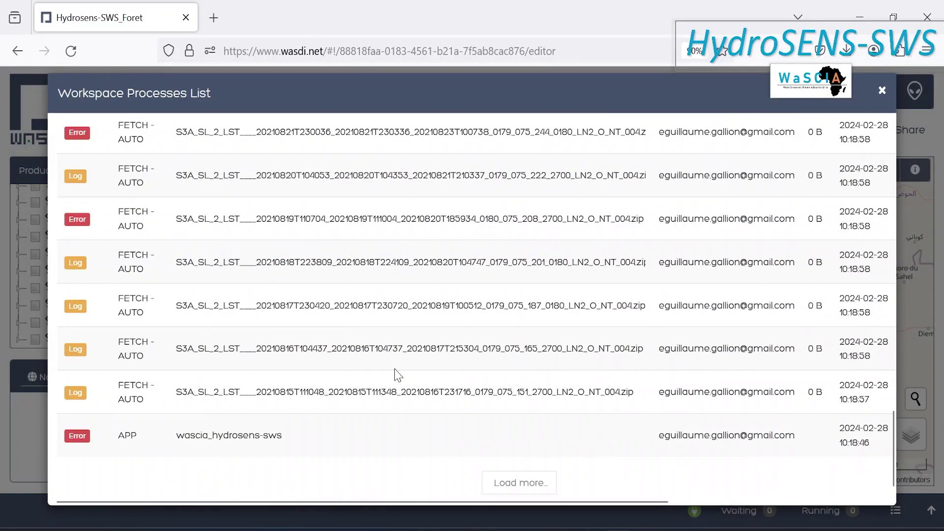
{"action": "scroll", "coordinate": [393, 374], "scroll_direction": "up", "scroll_amount": 2}
{"action": "left_click_drag", "start_coordinate": [183, 288], "coordinate": [692, 298]}
{"action": "left_click_drag", "start_coordinate": [178, 204], "coordinate": [580, 206]}
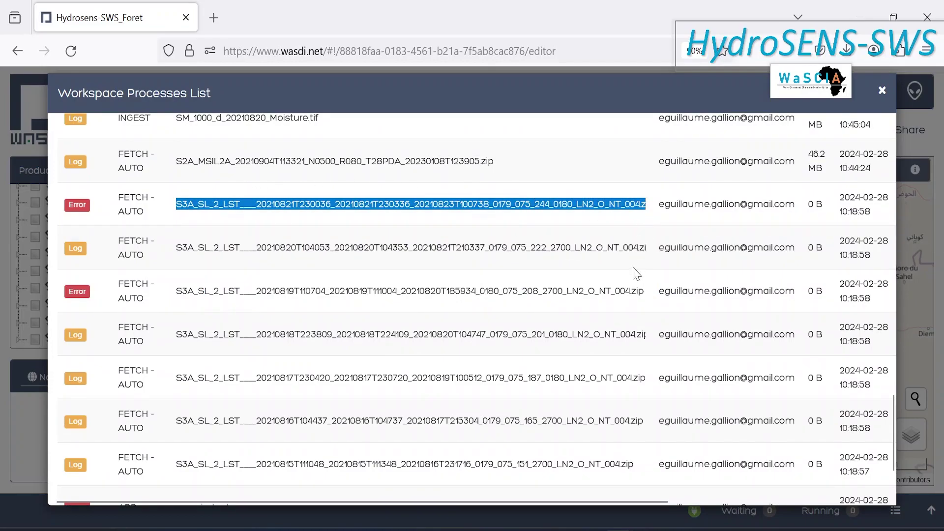
{"action": "double_click", "coordinate": [70, 201]}
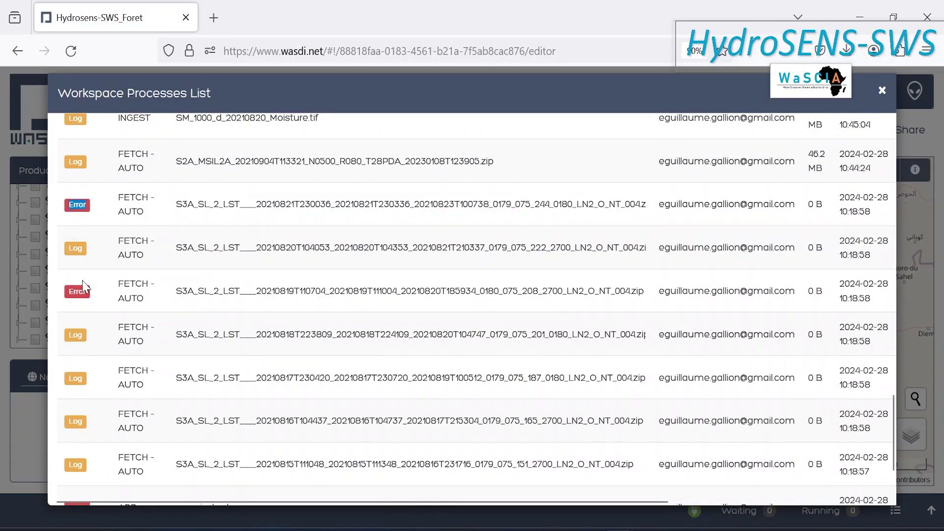
{"action": "left_click", "coordinate": [884, 95]}
- Find SM_1000_w_max_20210818 in the product list and display its band_1 on the map
{"action": "scroll", "coordinate": [182, 289], "scroll_direction": "up", "scroll_amount": 5}
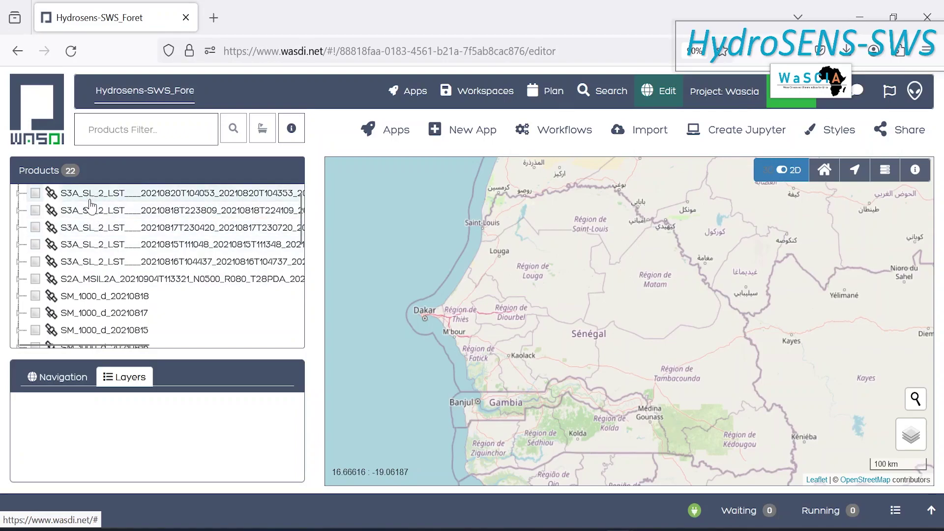
{"action": "scroll", "coordinate": [91, 207], "scroll_direction": "down", "scroll_amount": 5}
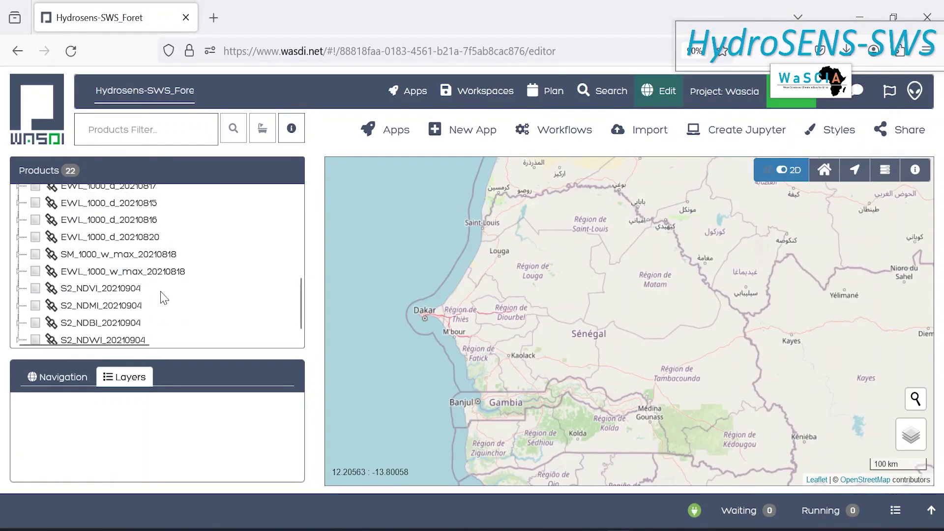
{"action": "scroll", "coordinate": [138, 286], "scroll_direction": "up", "scroll_amount": 1}
{"action": "scroll", "coordinate": [140, 257], "scroll_direction": "down", "scroll_amount": 1}
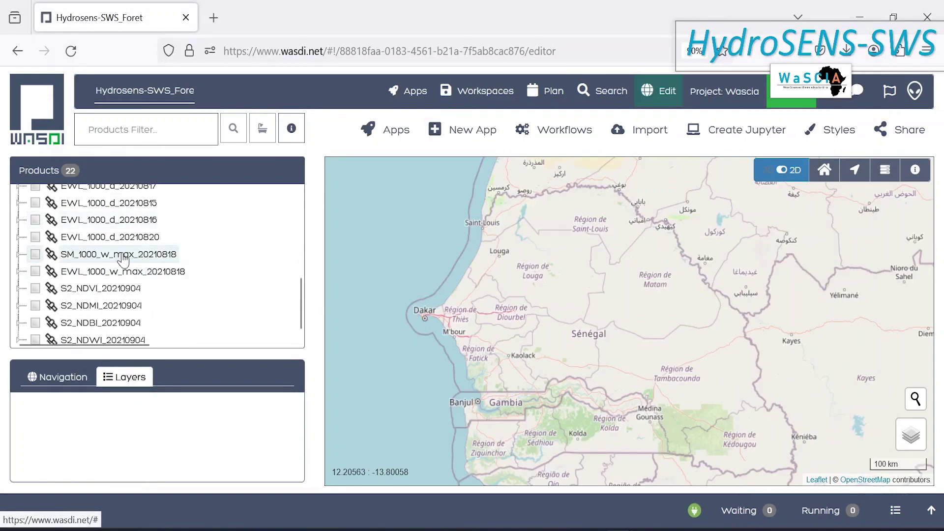
{"action": "left_click", "coordinate": [123, 259]}
{"action": "left_click", "coordinate": [90, 257]}
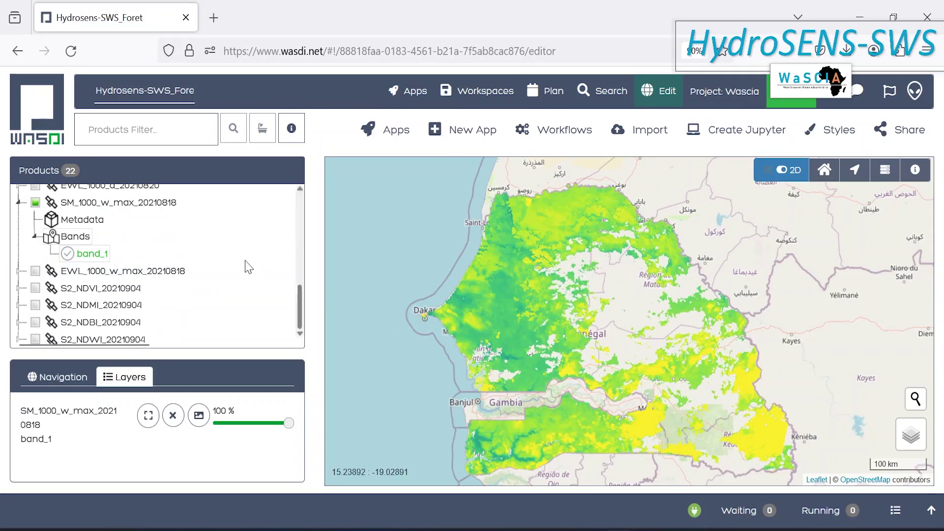
{"action": "left_click", "coordinate": [34, 236]}
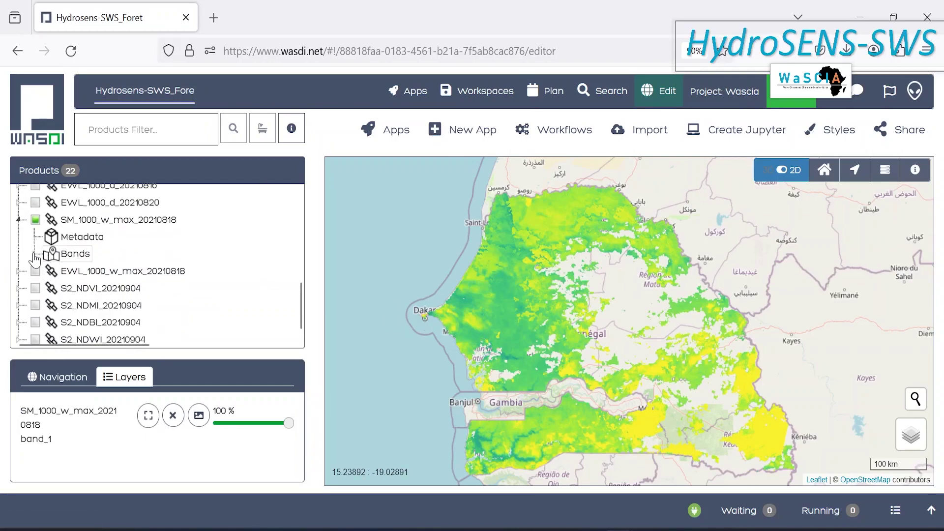
{"action": "left_click", "coordinate": [34, 254]}
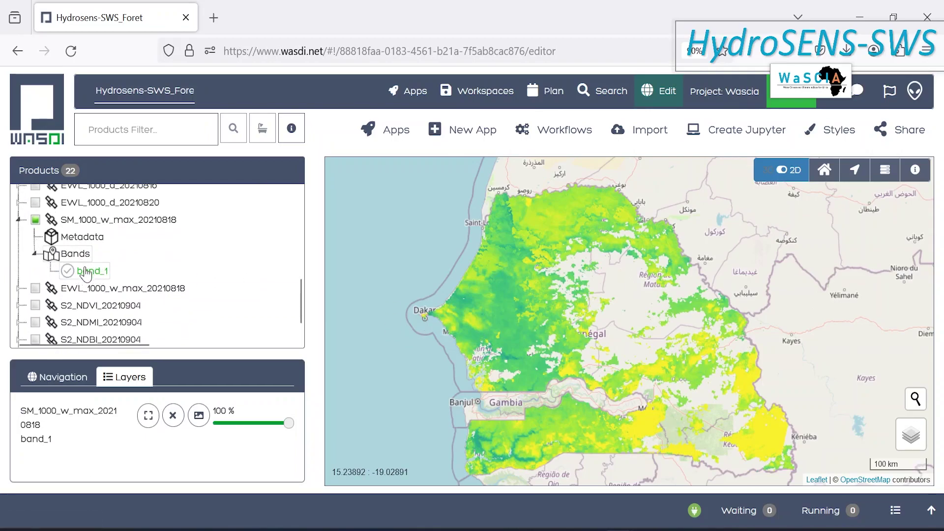
- Inspect the SM_1000_w_max_20210818 layer up close over western and central Senegal, and fit the map to the layer's extent
{"action": "scroll", "coordinate": [511, 270], "scroll_direction": "up", "scroll_amount": 1}
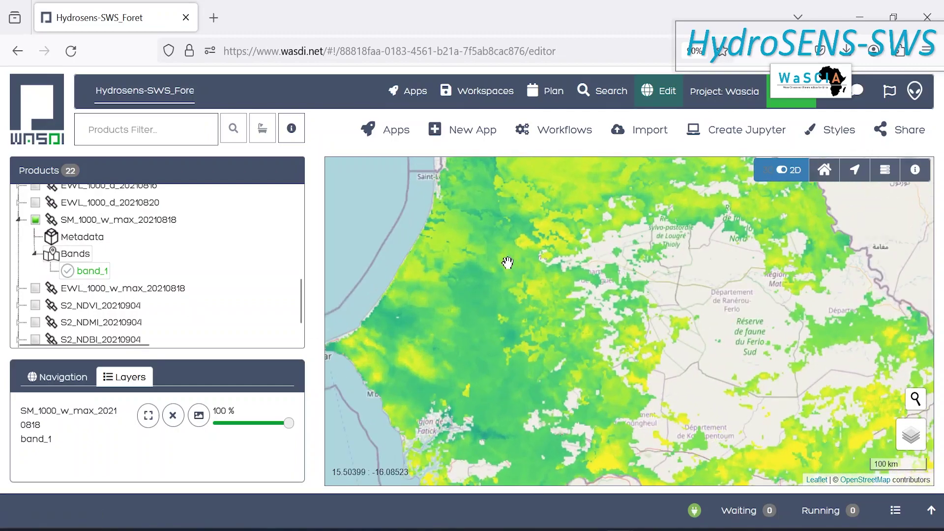
{"action": "scroll", "coordinate": [475, 279], "scroll_direction": "up", "scroll_amount": 1}
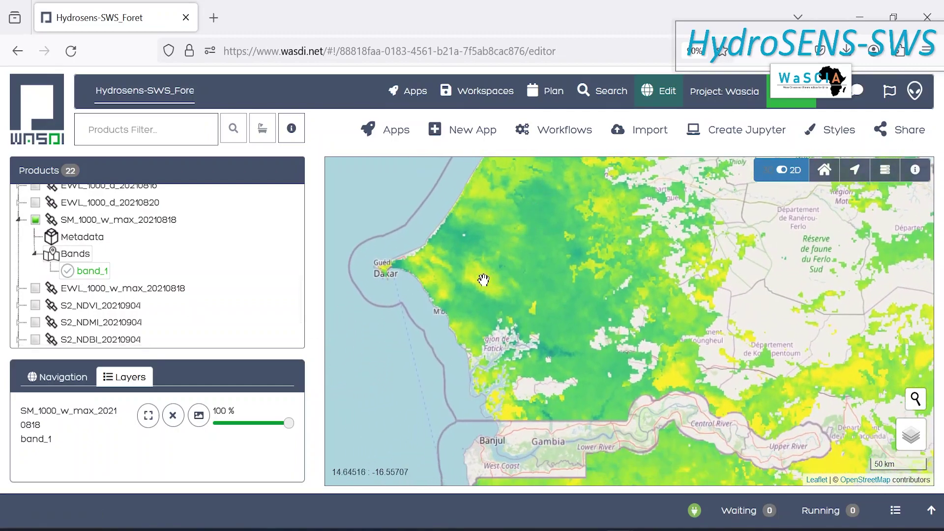
{"action": "left_click_drag", "start_coordinate": [684, 342], "coordinate": [550, 294]}
{"action": "left_click_drag", "start_coordinate": [583, 238], "coordinate": [459, 341]}
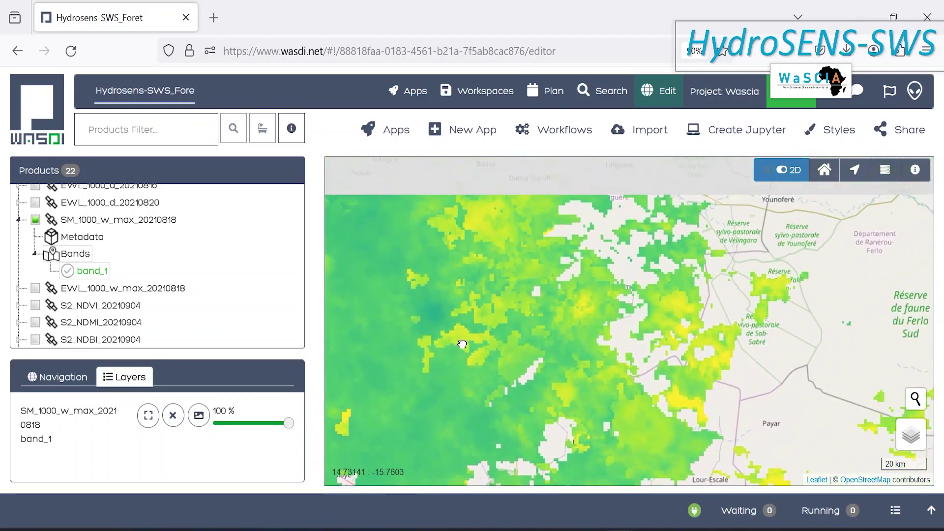
{"action": "left_click", "coordinate": [148, 416]}
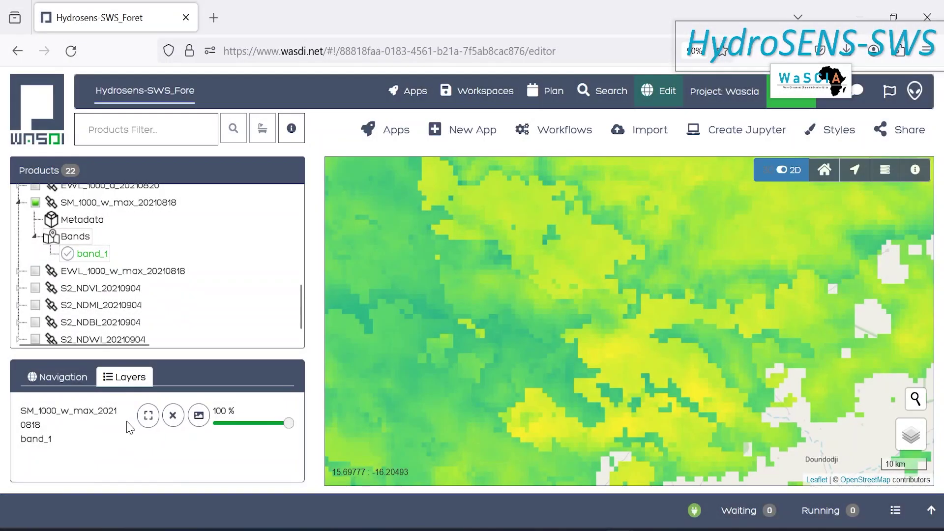
{"action": "left_click", "coordinate": [148, 415]}
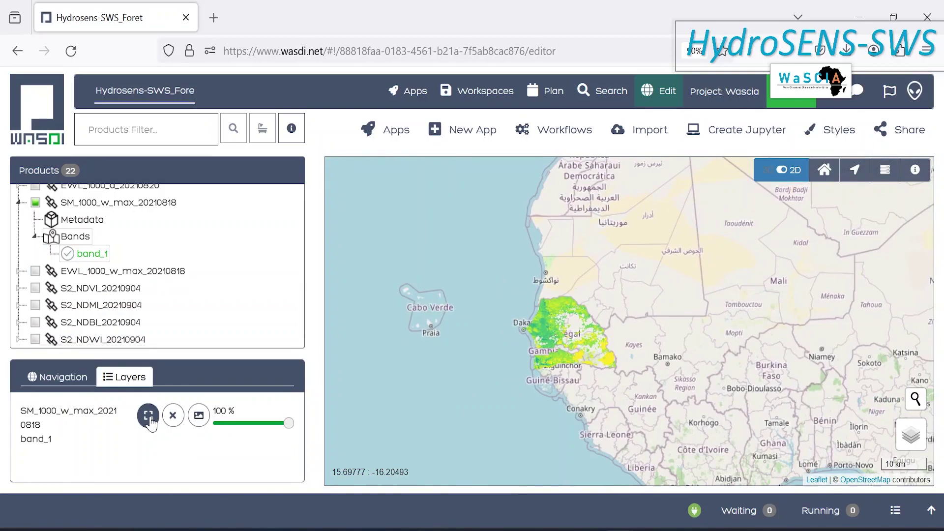
- Display band_1 of the EWL_1000_w_max_20210818 product on the map
{"action": "scroll", "coordinate": [571, 349], "scroll_direction": "up", "scroll_amount": 3}
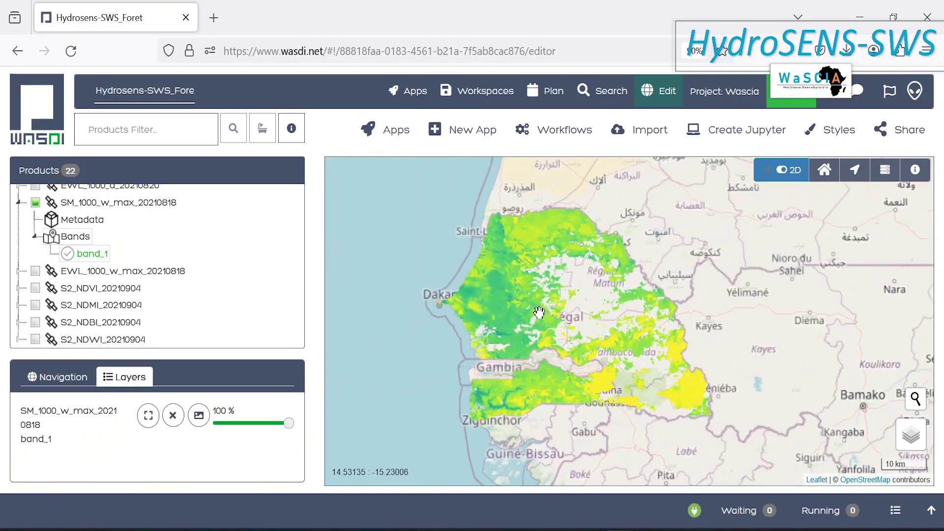
{"action": "double_click", "coordinate": [113, 271]}
{"action": "scroll", "coordinate": [114, 293], "scroll_direction": "down", "scroll_amount": 1}
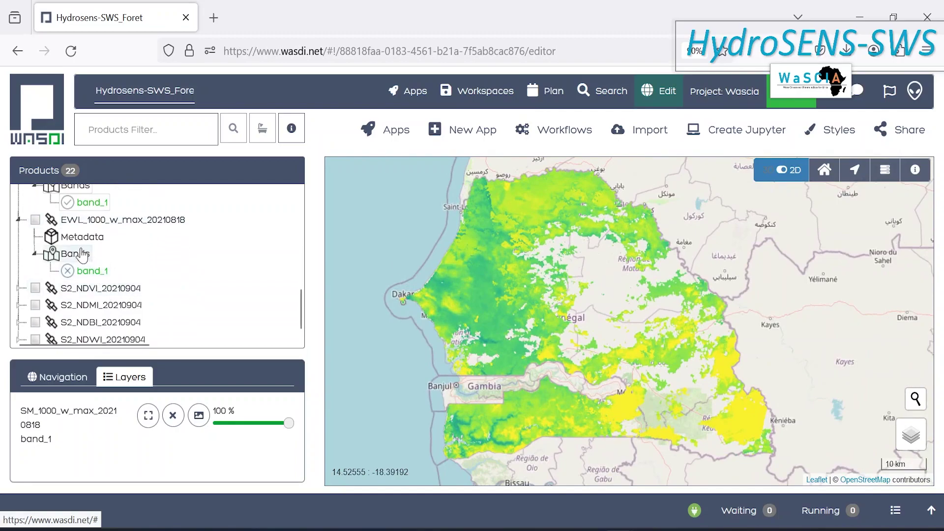
{"action": "left_click", "coordinate": [35, 254]}
{"action": "left_click", "coordinate": [34, 271]}
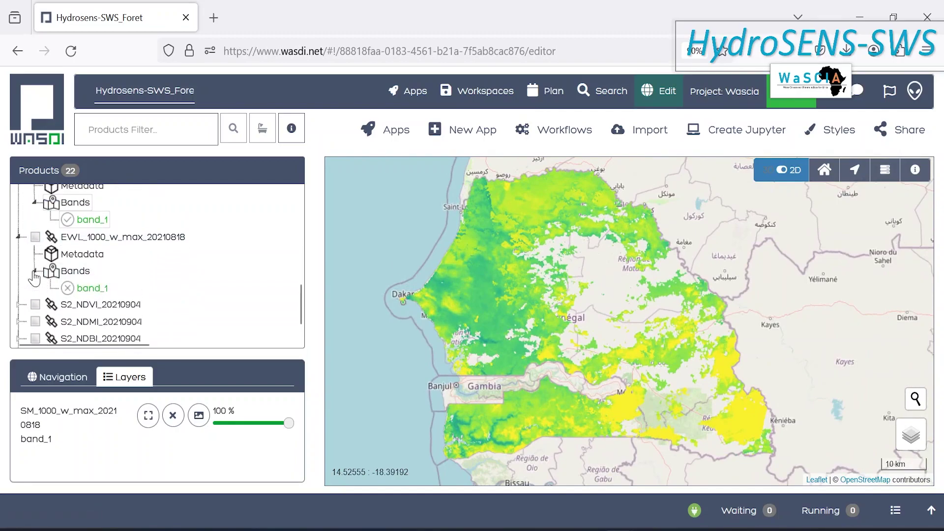
{"action": "left_click", "coordinate": [107, 290]}
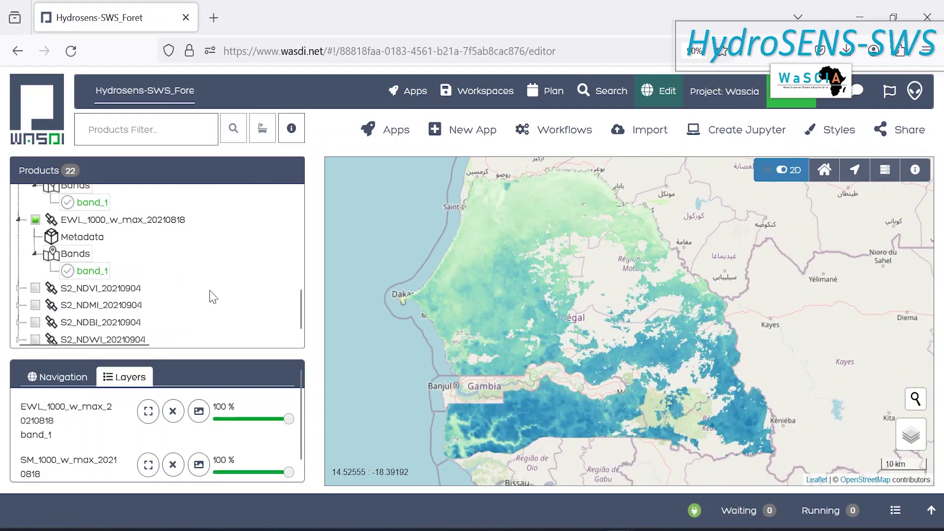
- Remove the SM_1000_w_max_20210818 and EWL_1000_w_max_20210818 layers from the map, and display the EWL product's band_1 again
{"action": "left_click", "coordinate": [173, 465]}
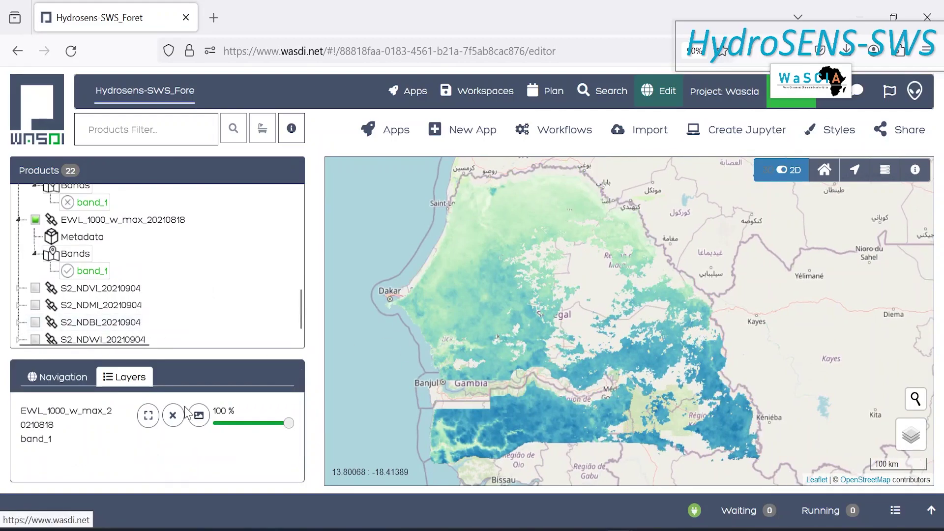
{"action": "left_click", "coordinate": [172, 417]}
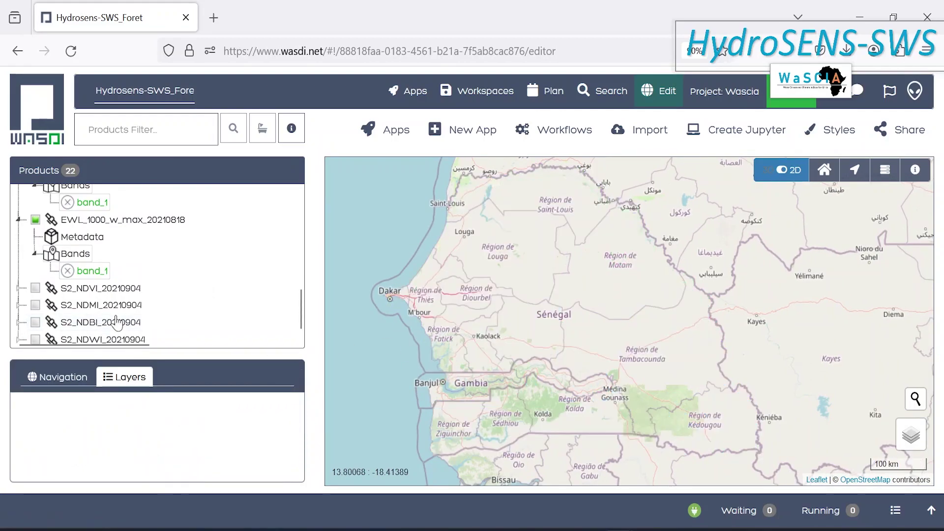
{"action": "left_click", "coordinate": [93, 276]}
{"action": "scroll", "coordinate": [462, 294], "scroll_direction": "up", "scroll_amount": 1}
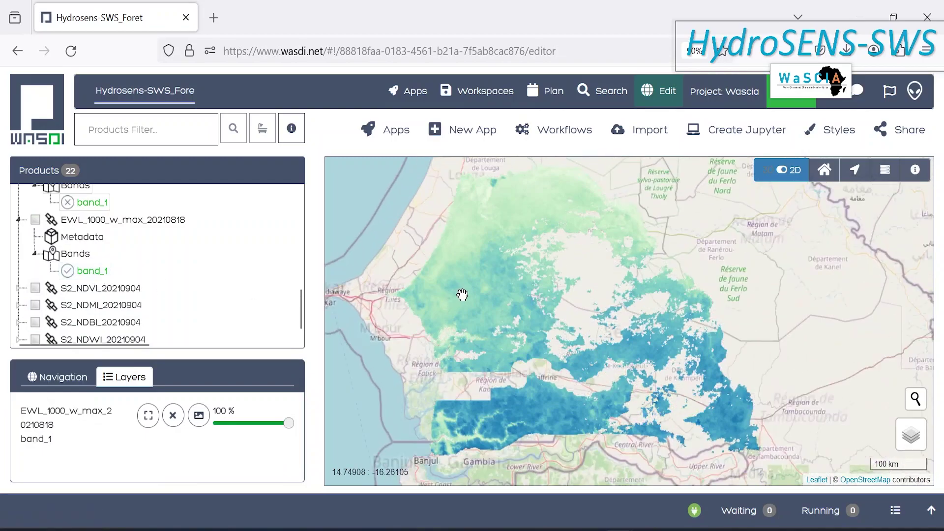
- Fit the map to the EWL_1000_w_max_20210818 layer's extent and inspect the layer up close around the Kaffrine department
{"action": "left_click", "coordinate": [147, 424]}
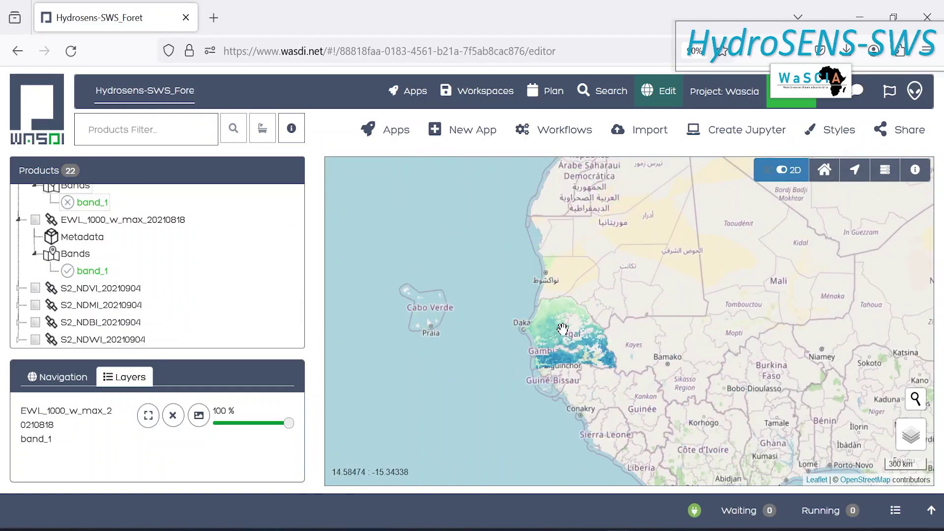
{"action": "scroll", "coordinate": [561, 328], "scroll_direction": "up", "scroll_amount": 3}
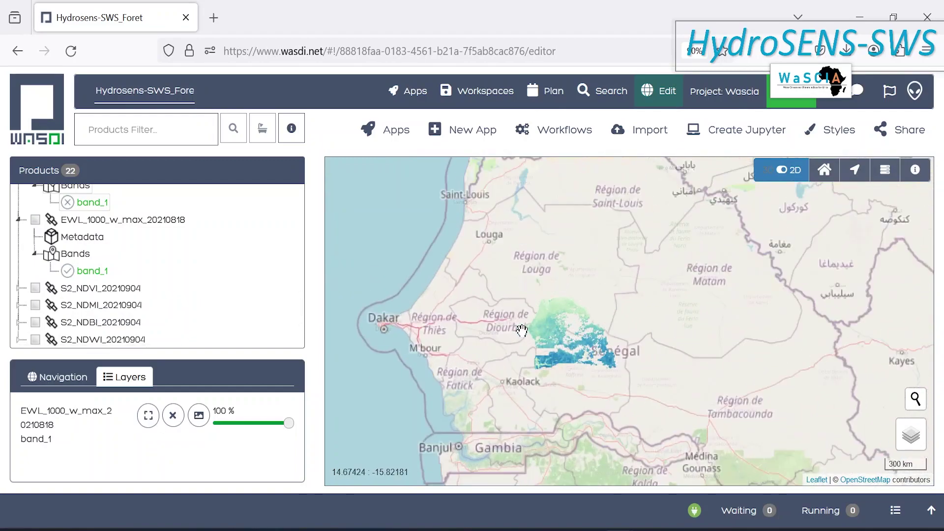
{"action": "scroll", "coordinate": [520, 381], "scroll_direction": "up", "scroll_amount": 3}
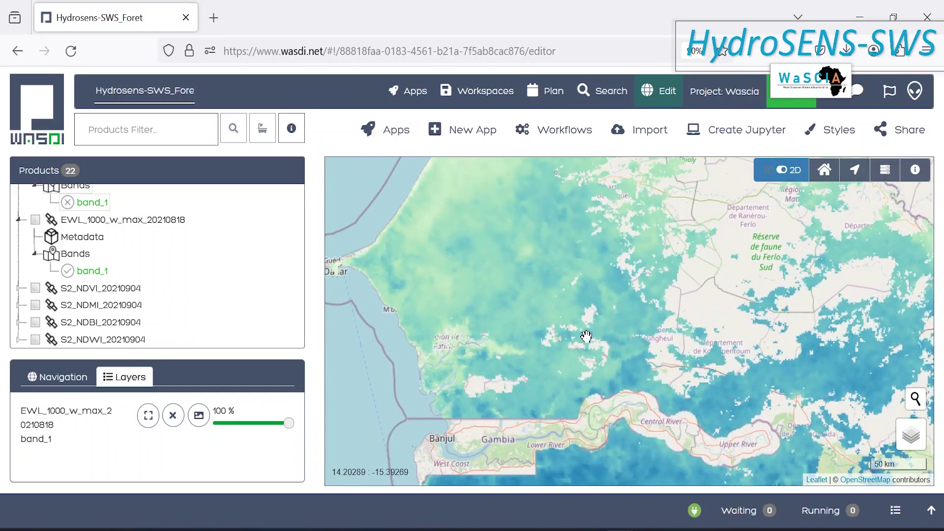
{"action": "scroll", "coordinate": [587, 336], "scroll_direction": "up", "scroll_amount": 2}
{"action": "scroll", "coordinate": [518, 349], "scroll_direction": "up", "scroll_amount": 3}
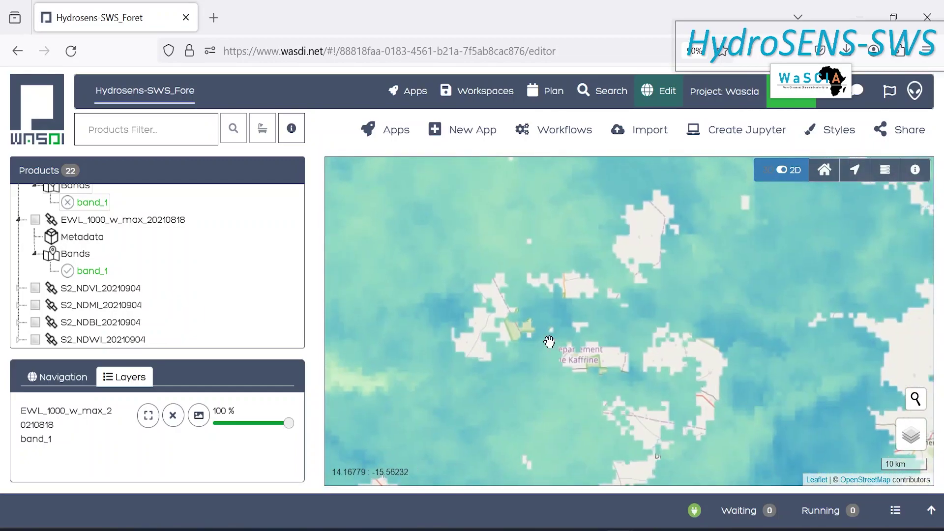
{"action": "left_click_drag", "start_coordinate": [643, 326], "coordinate": [628, 376]}
- Show the legend of the EWL_1000_w_max_20210818 layer and compare its colour scale with the map over all of Senegal
{"action": "left_click", "coordinate": [199, 416]}
{"action": "scroll", "coordinate": [157, 434], "scroll_direction": "down", "scroll_amount": 2}
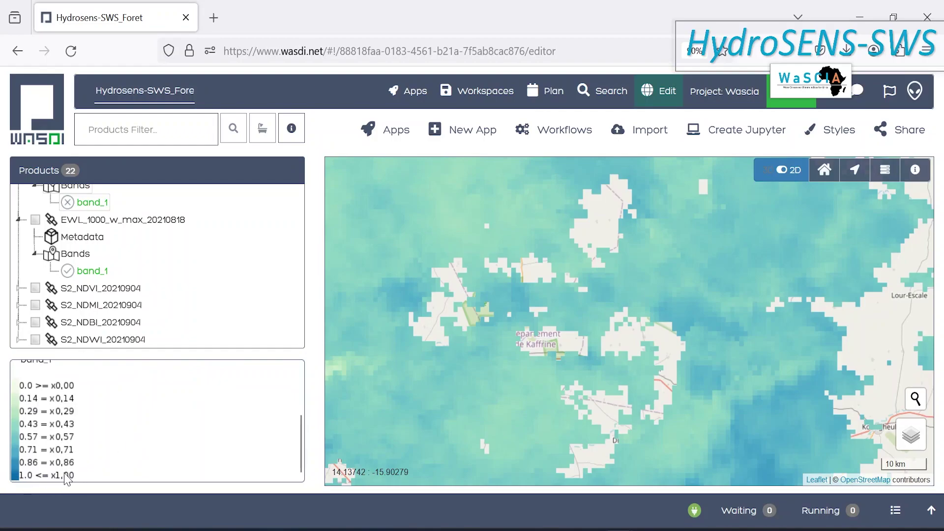
{"action": "left_click_drag", "start_coordinate": [455, 297], "coordinate": [580, 305]}
{"action": "scroll", "coordinate": [650, 297], "scroll_direction": "down", "scroll_amount": 3}
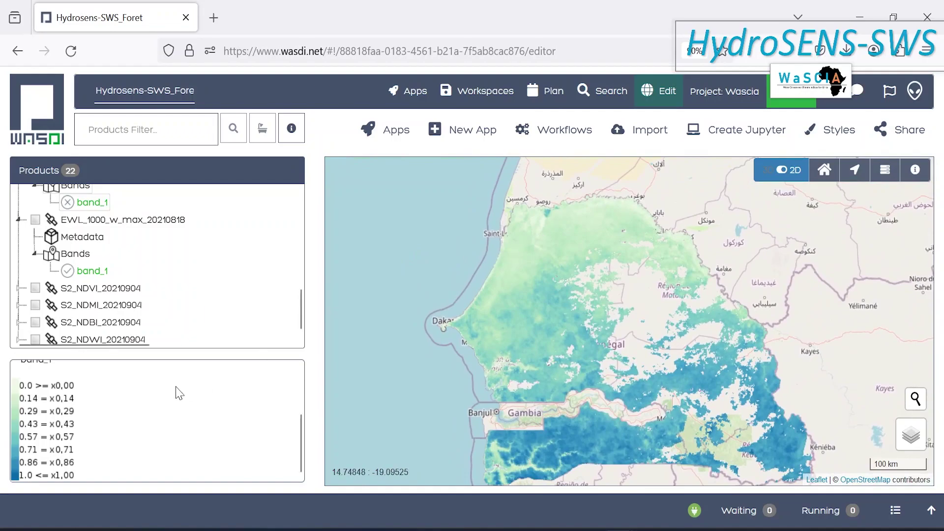
{"action": "scroll", "coordinate": [88, 423], "scroll_direction": "up", "scroll_amount": 3}
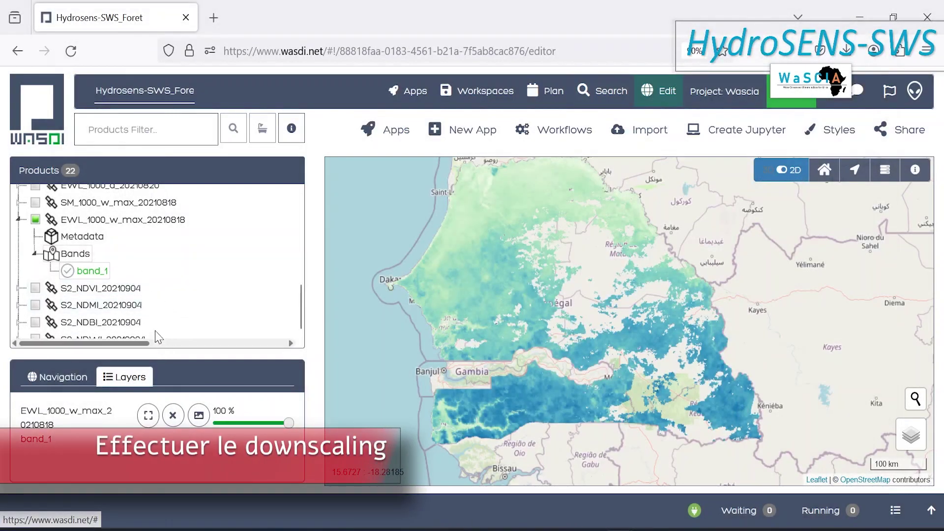
- Delete the S2_NDVI, S2_NDMI, S2_NDBI and S2_NDWI products of 20210904 together with the S2A_MSIL2A_20210904 image, and check the remaining products
{"action": "left_click", "coordinate": [74, 219]}
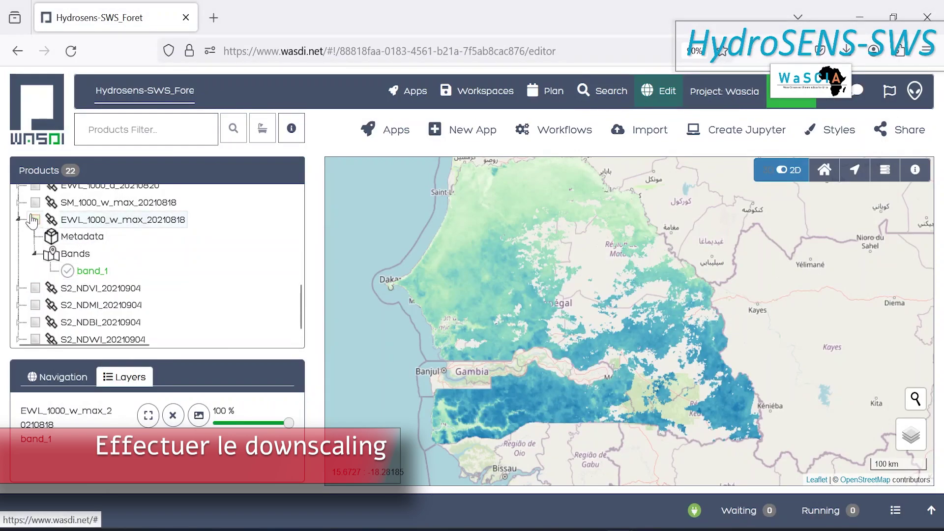
{"action": "left_click", "coordinate": [35, 288]}
{"action": "left_click", "coordinate": [36, 323]}
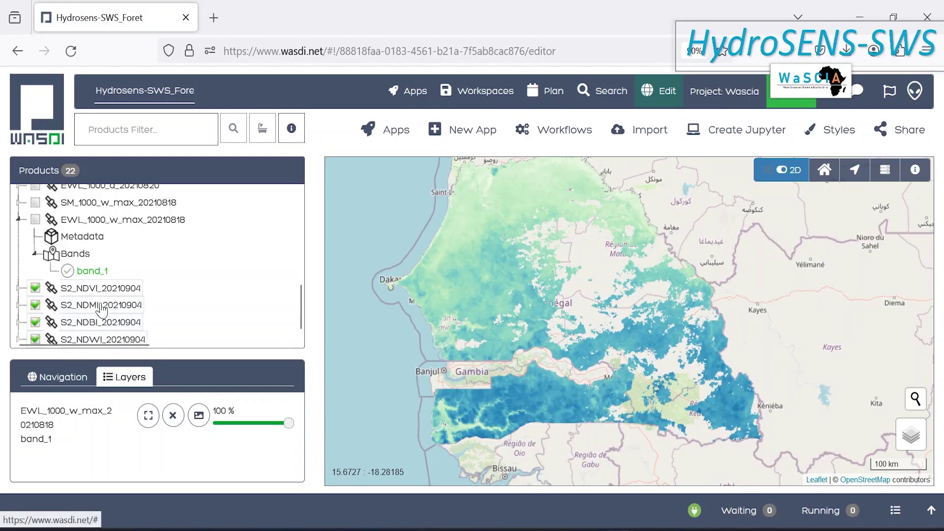
{"action": "scroll", "coordinate": [103, 305], "scroll_direction": "up", "scroll_amount": 2}
{"action": "scroll", "coordinate": [99, 295], "scroll_direction": "up", "scroll_amount": 4}
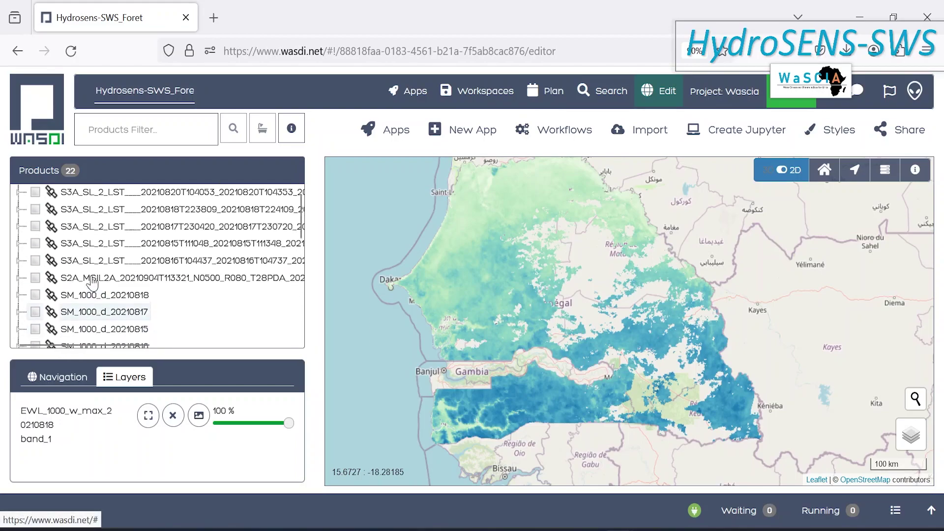
{"action": "left_click", "coordinate": [35, 279]}
{"action": "right_click", "coordinate": [101, 281]}
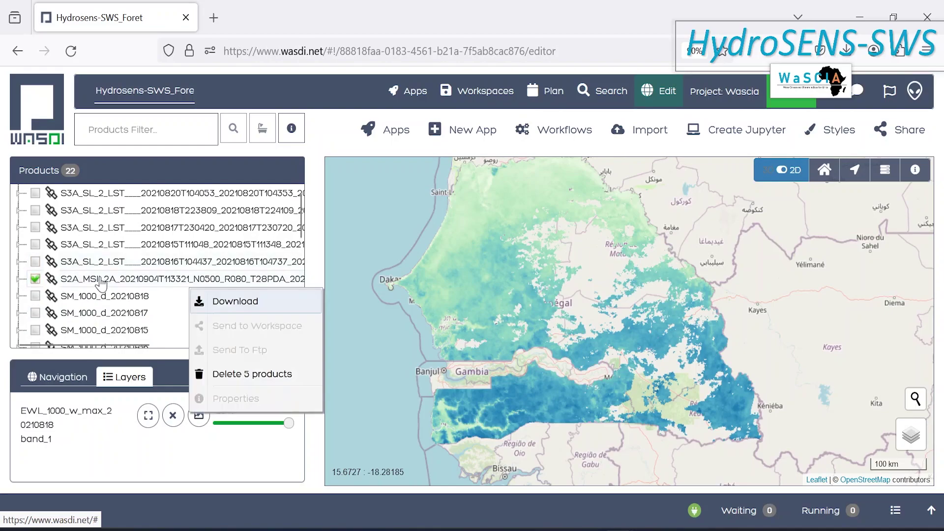
{"action": "left_click", "coordinate": [241, 375]}
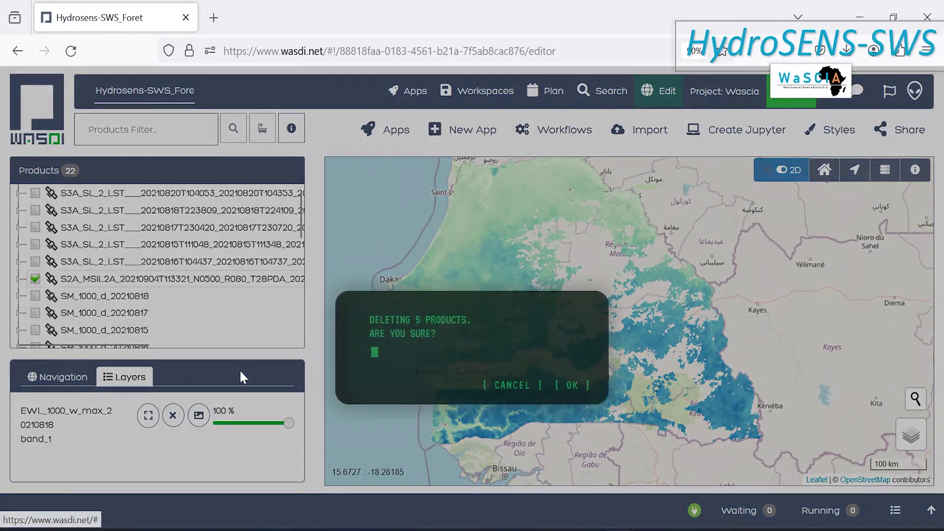
{"action": "left_click", "coordinate": [565, 354]}
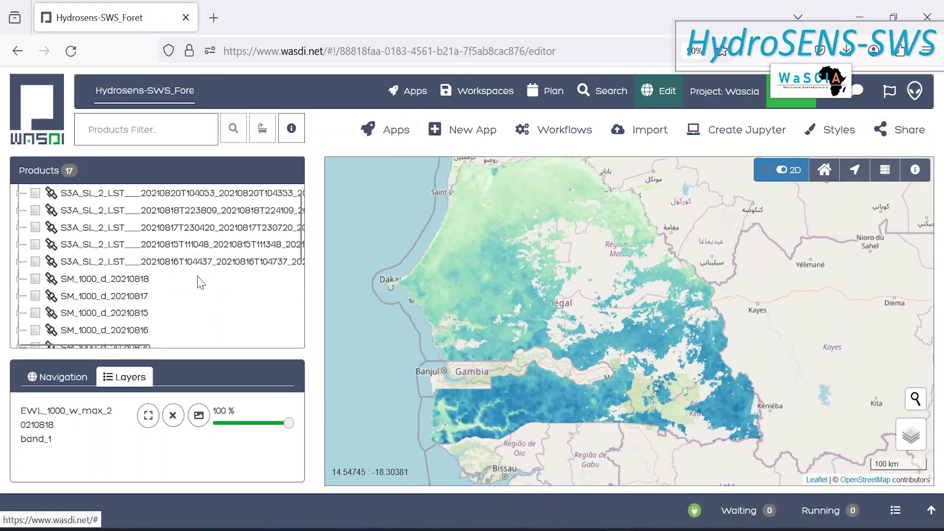
{"action": "scroll", "coordinate": [72, 278], "scroll_direction": "down", "scroll_amount": 3}
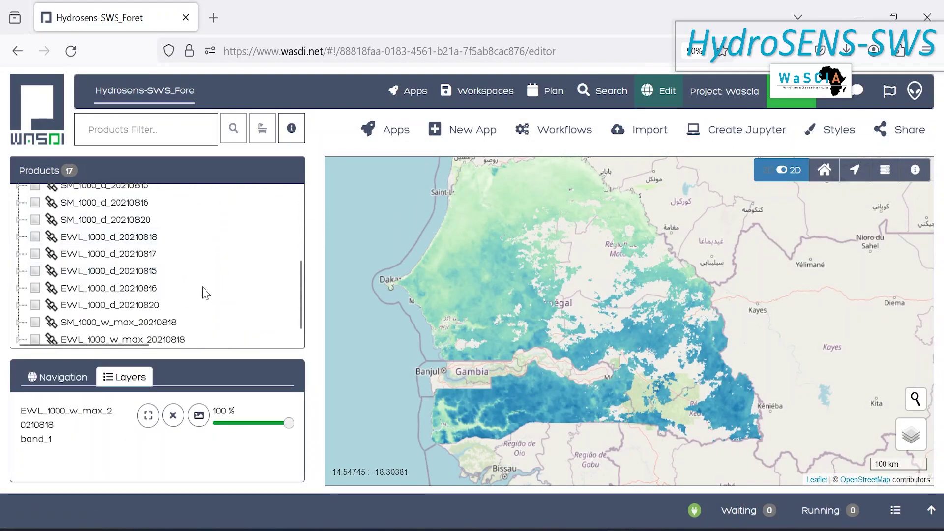
{"action": "scroll", "coordinate": [194, 268], "scroll_direction": "up", "scroll_amount": 3}
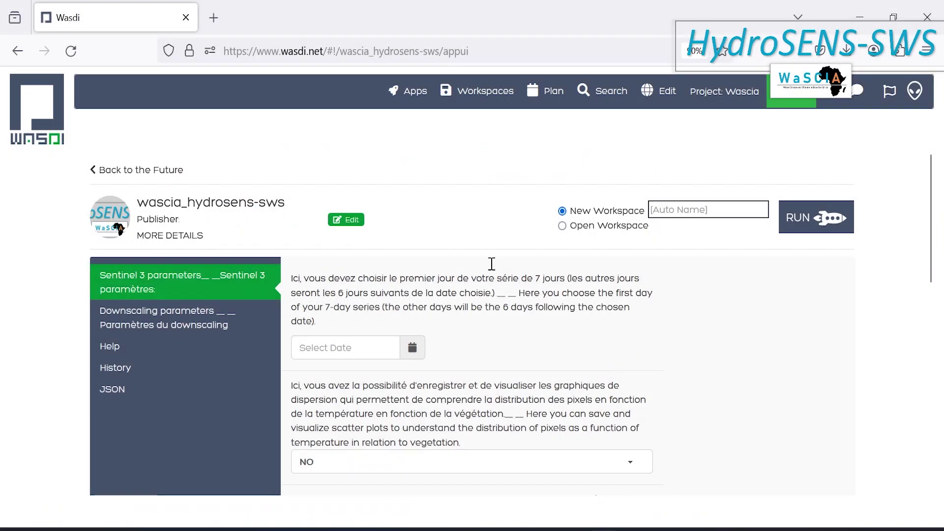
- Set the first day of the 7-day series in the wascia_hydrosens-sws Sentinel 3 parameters to 2023-12-10
{"action": "left_click", "coordinate": [409, 347]}
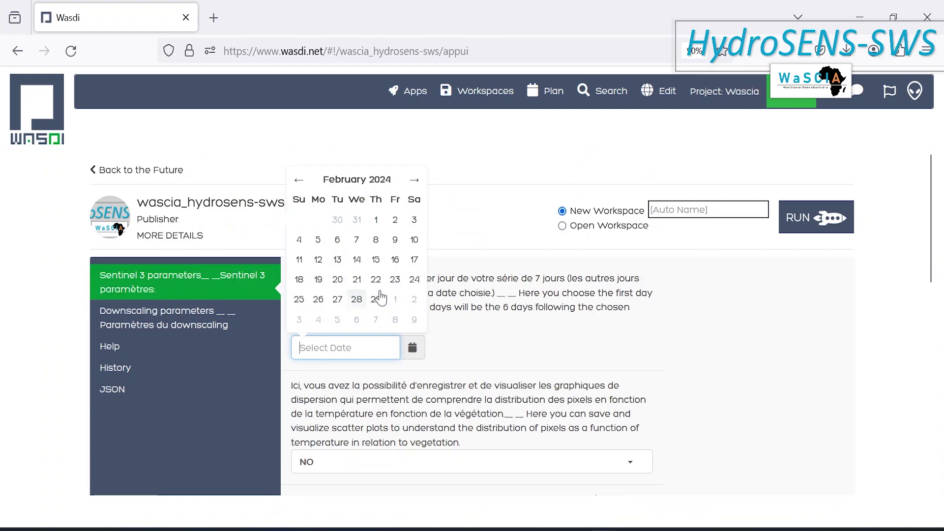
{"action": "left_click", "coordinate": [297, 182]}
{"action": "left_click", "coordinate": [297, 182]}
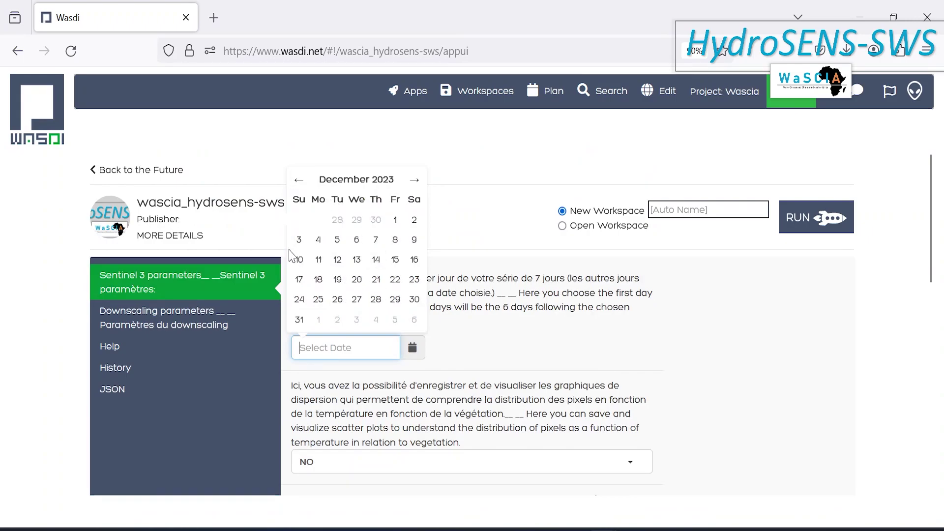
{"action": "left_click", "coordinate": [299, 241]}
{"action": "scroll", "coordinate": [437, 323], "scroll_direction": "down", "scroll_amount": 3}
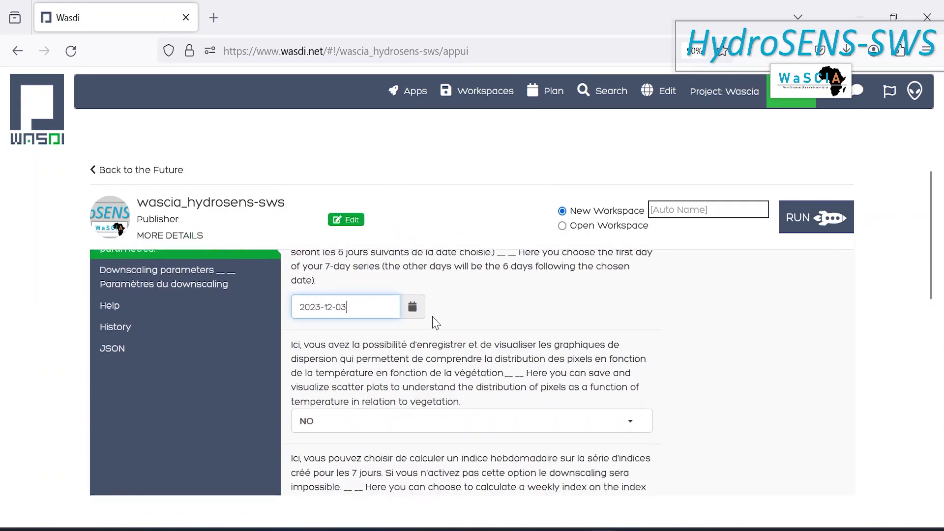
{"action": "scroll", "coordinate": [410, 319], "scroll_direction": "up", "scroll_amount": 2}
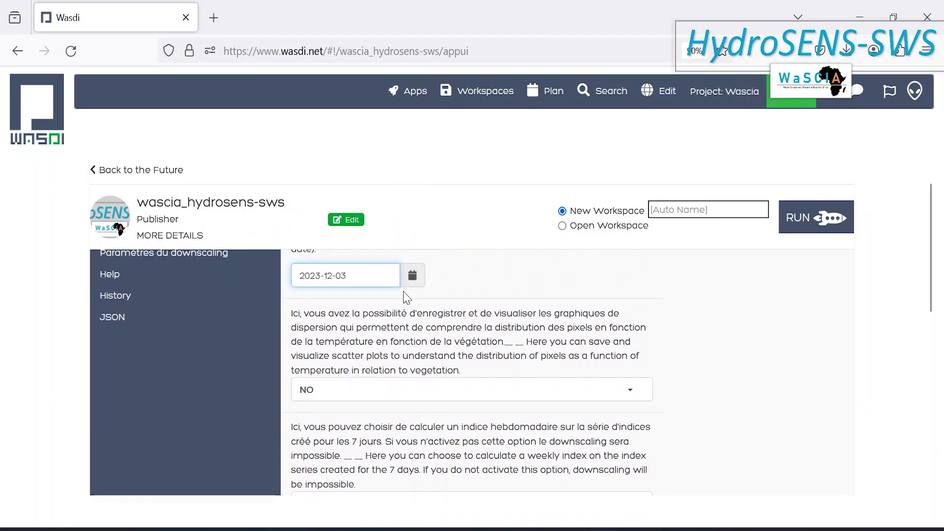
{"action": "left_click", "coordinate": [364, 275]}
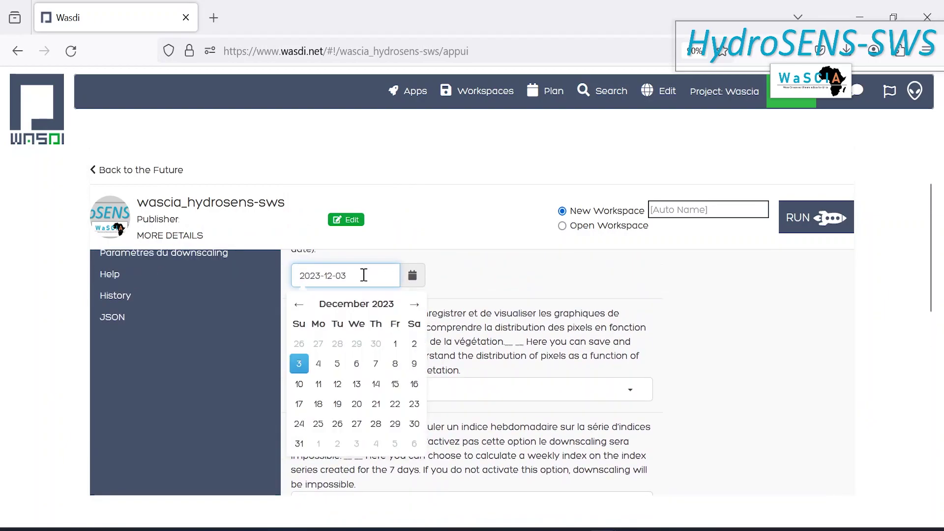
{"action": "left_click", "coordinate": [299, 384]}
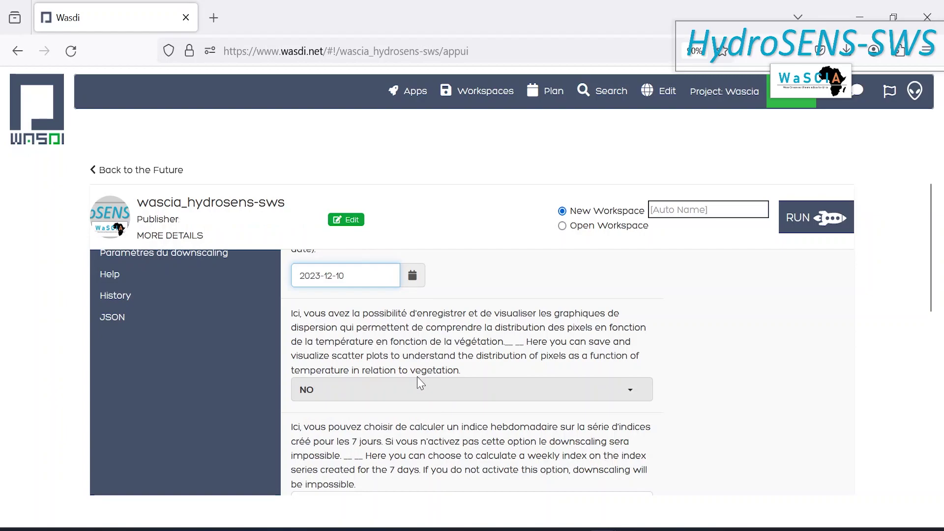
- Set the maximum accepted cloud percentage of the Sentinel 2 image to 10 and enable downscaling from 1000 to 20 meters
{"action": "scroll", "coordinate": [409, 385], "scroll_direction": "down", "scroll_amount": 3}
{"action": "scroll", "coordinate": [410, 357], "scroll_direction": "down", "scroll_amount": 8}
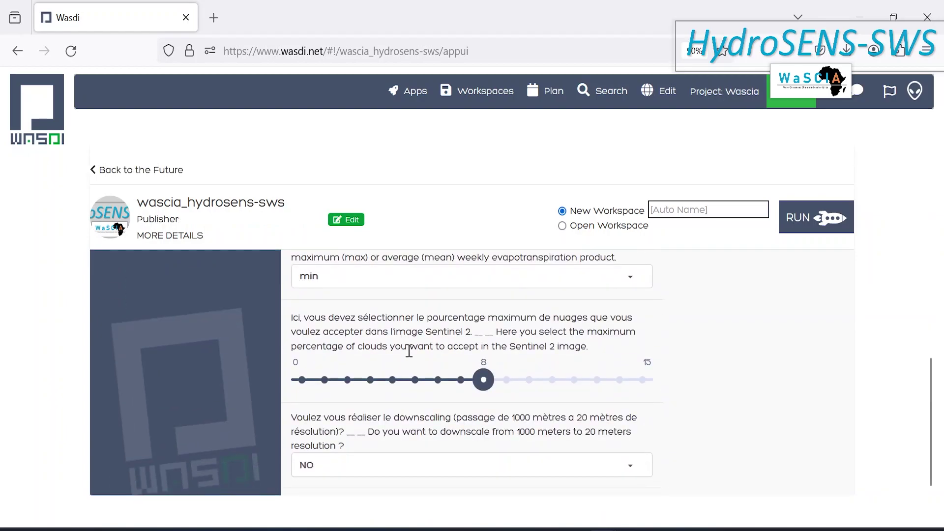
{"action": "left_click_drag", "start_coordinate": [502, 383], "coordinate": [523, 390]}
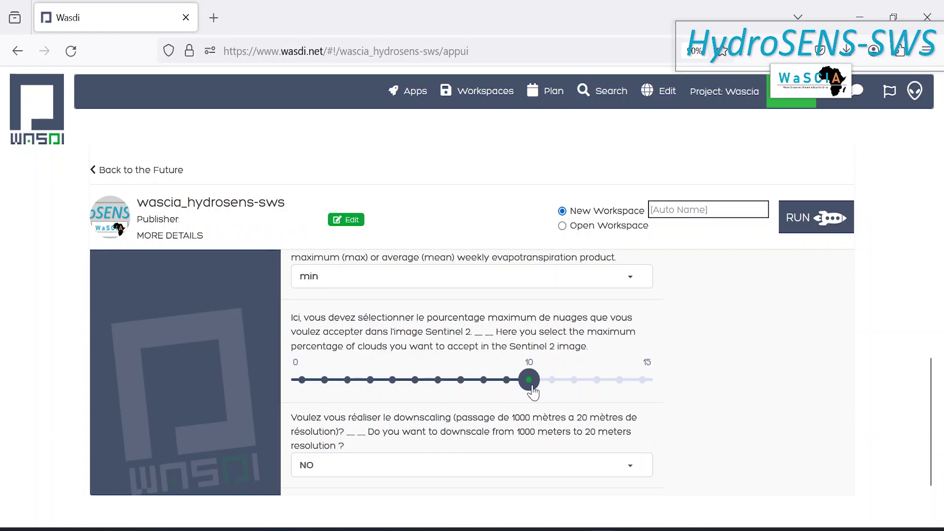
{"action": "left_click_drag", "start_coordinate": [531, 381], "coordinate": [496, 380]}
{"action": "left_click", "coordinate": [362, 473]}
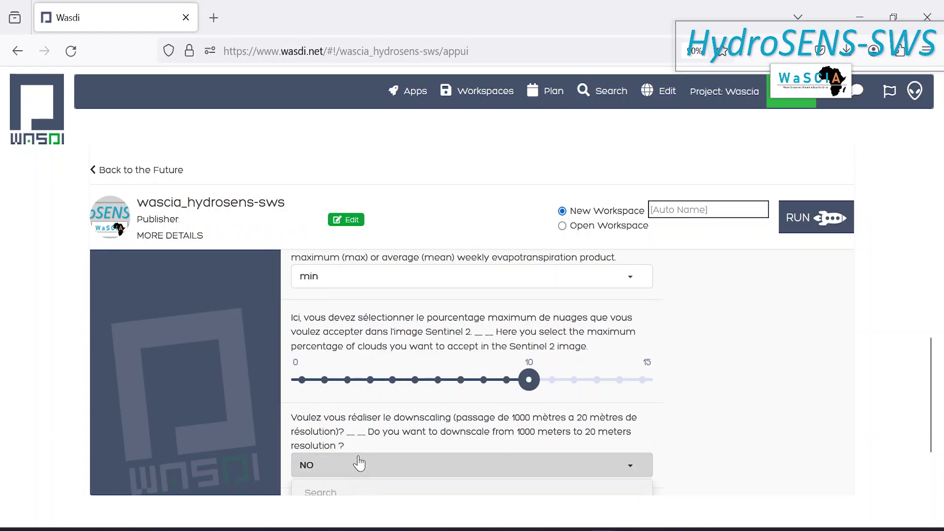
{"action": "scroll", "coordinate": [356, 453], "scroll_direction": "down", "scroll_amount": 2}
{"action": "left_click", "coordinate": [346, 426]}
- In the downscaling parameters, outline a rectangular high-resolution area on the map covering the Forêt classée de Pout and Thiès
{"action": "scroll", "coordinate": [237, 349], "scroll_direction": "up", "scroll_amount": 10}
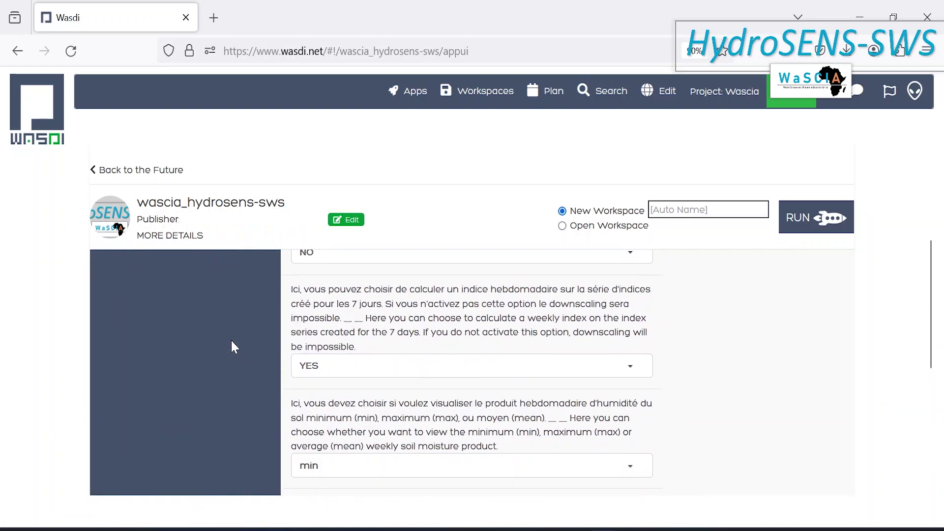
{"action": "left_click", "coordinate": [159, 321]}
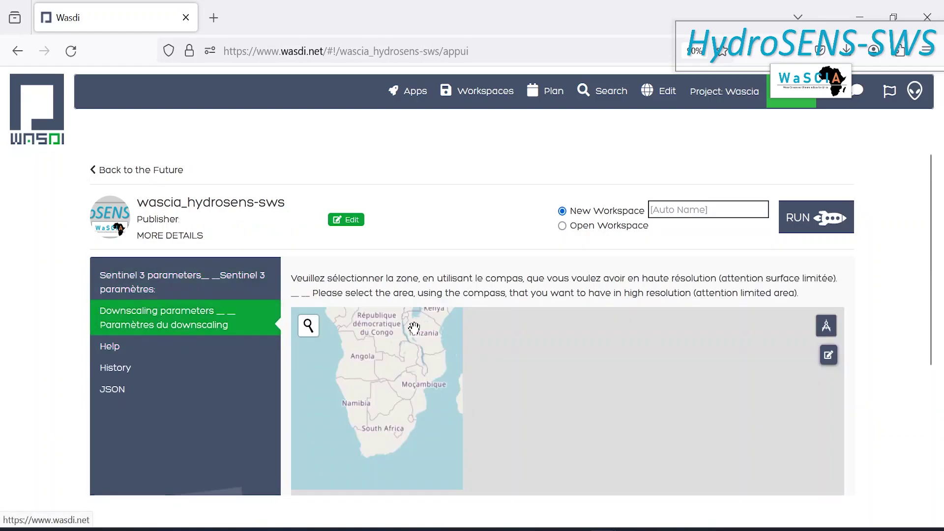
{"action": "left_click_drag", "start_coordinate": [401, 335], "coordinate": [489, 432]}
{"action": "left_click_drag", "start_coordinate": [485, 386], "coordinate": [498, 393]}
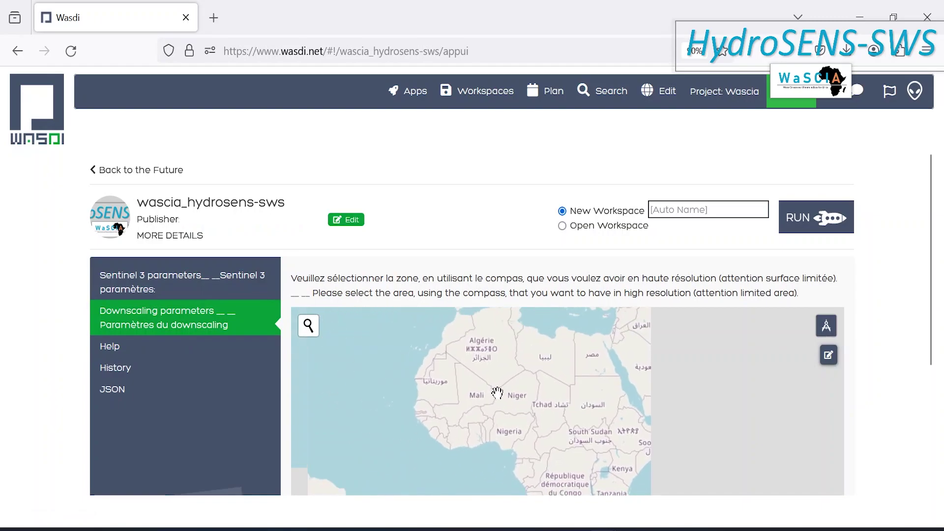
{"action": "scroll", "coordinate": [423, 412], "scroll_direction": "up", "scroll_amount": 1}
{"action": "left_click_drag", "start_coordinate": [344, 403], "coordinate": [531, 397]}
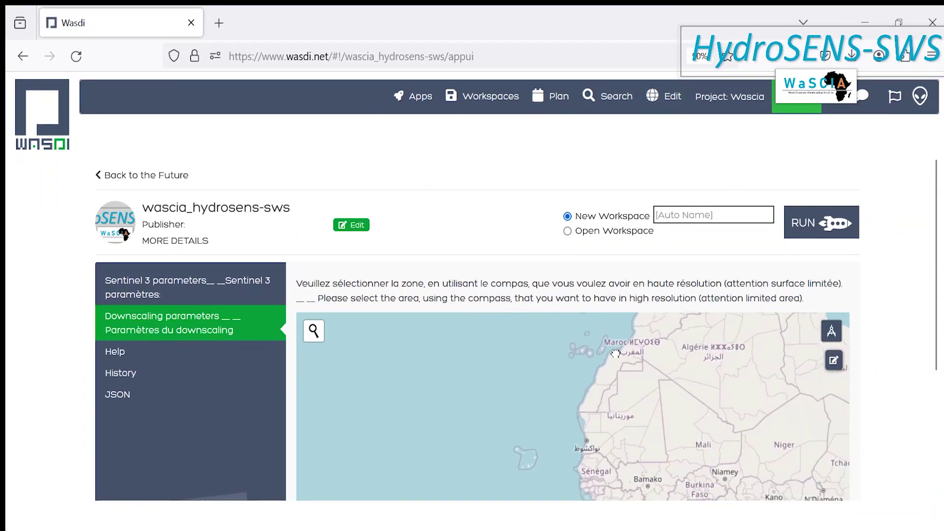
{"action": "scroll", "coordinate": [536, 402], "scroll_direction": "up", "scroll_amount": 3}
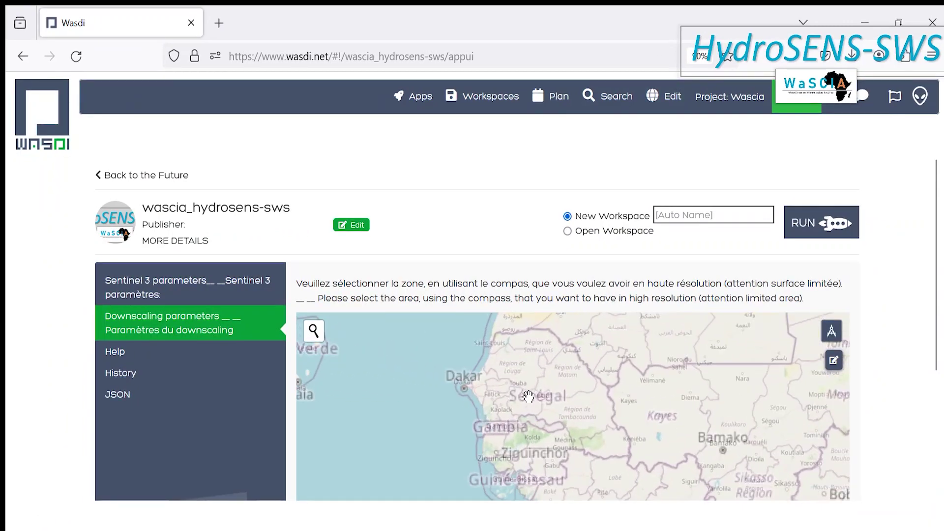
{"action": "scroll", "coordinate": [492, 406], "scroll_direction": "up", "scroll_amount": 2}
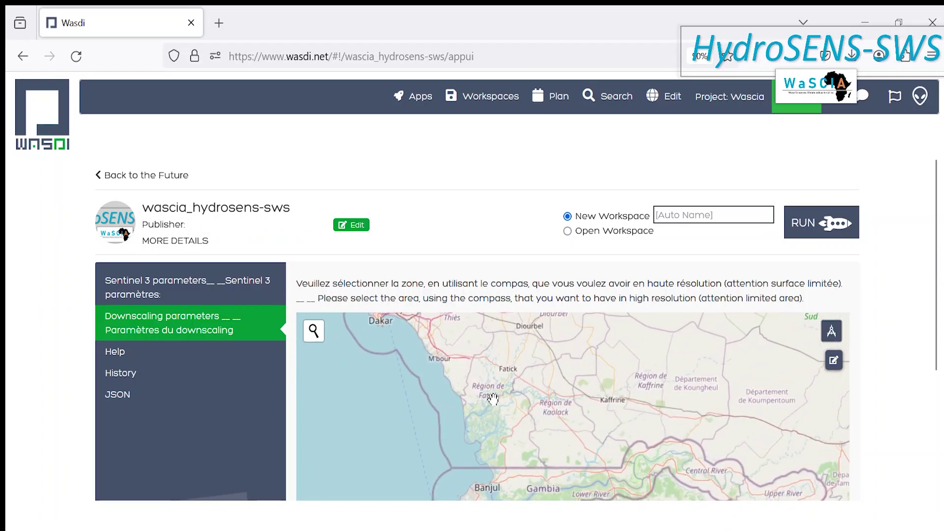
{"action": "scroll", "coordinate": [508, 378], "scroll_direction": "up", "scroll_amount": 2}
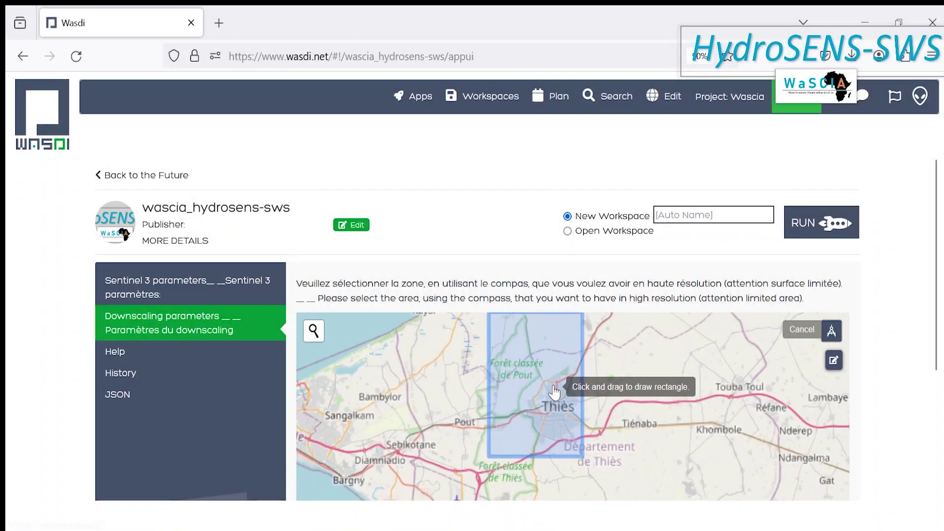
{"action": "scroll", "coordinate": [555, 389], "scroll_direction": "up", "scroll_amount": 1}
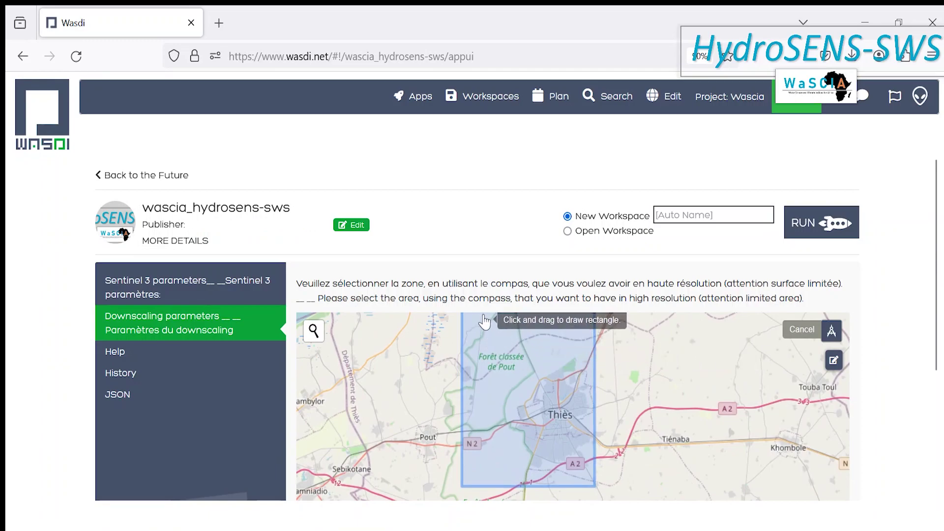
- Redraw the high-resolution rectangle over the Forêt classée de Pout and western Thiès, and run the application in the existing workspace Hydrosens-SWS_Foret
{"action": "mouse_move", "coordinate": [636, 349]}
{"action": "left_mouse_down"}
{"action": "mouse_move", "coordinate": [648, 358]}
{"action": "mouse_move", "coordinate": [627, 352]}
{"action": "mouse_move", "coordinate": [655, 366]}
{"action": "left_mouse_up"}
{"action": "left_click", "coordinate": [838, 335]}
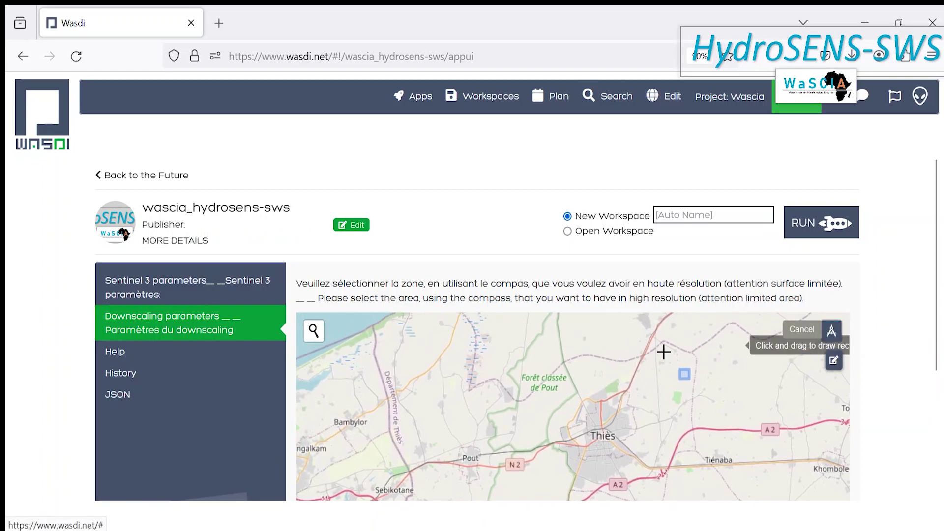
{"action": "mouse_move", "coordinate": [507, 315]}
{"action": "left_mouse_down"}
{"action": "mouse_move", "coordinate": [590, 427]}
{"action": "mouse_move", "coordinate": [604, 486]}
{"action": "left_mouse_up"}
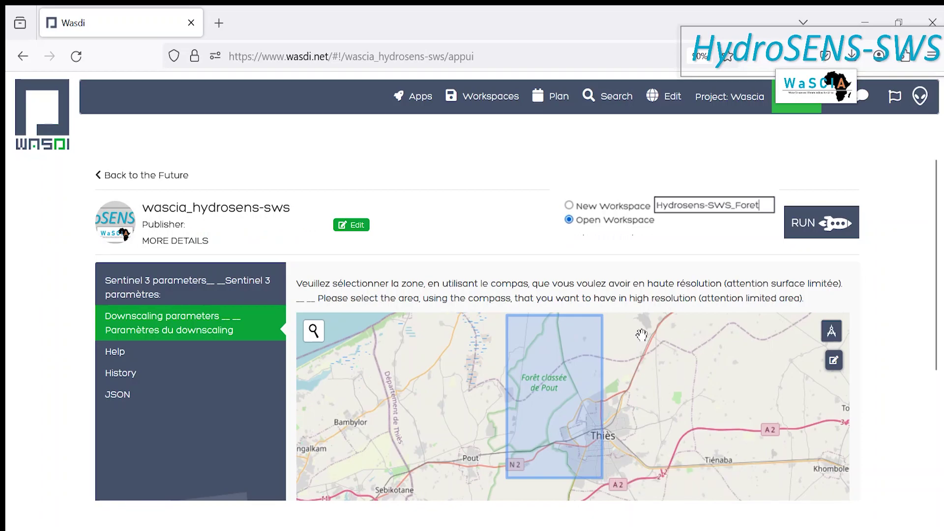
{"action": "left_click", "coordinate": [800, 240]}
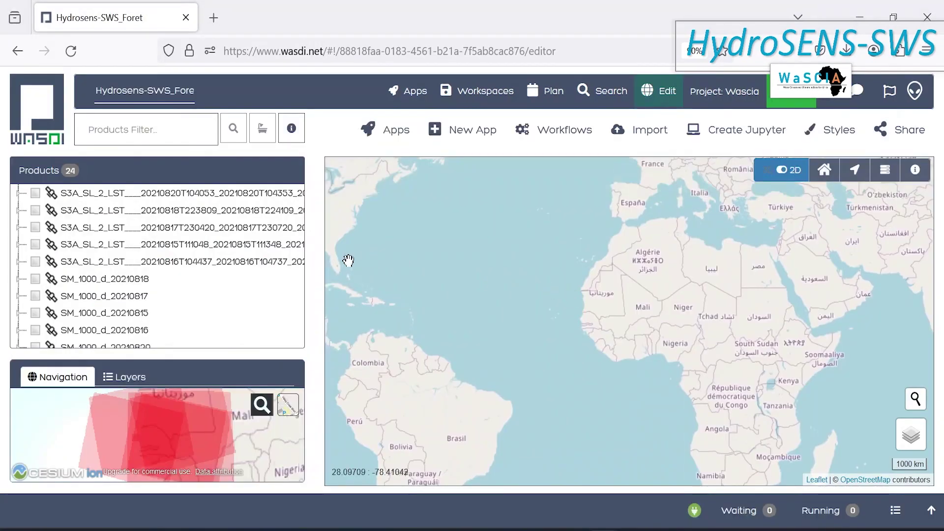
- Examine the workspace processes list for the 20 m evapotranspiration and soil moisture products and the Sentinel 2 indices
{"action": "left_click", "coordinate": [895, 511]}
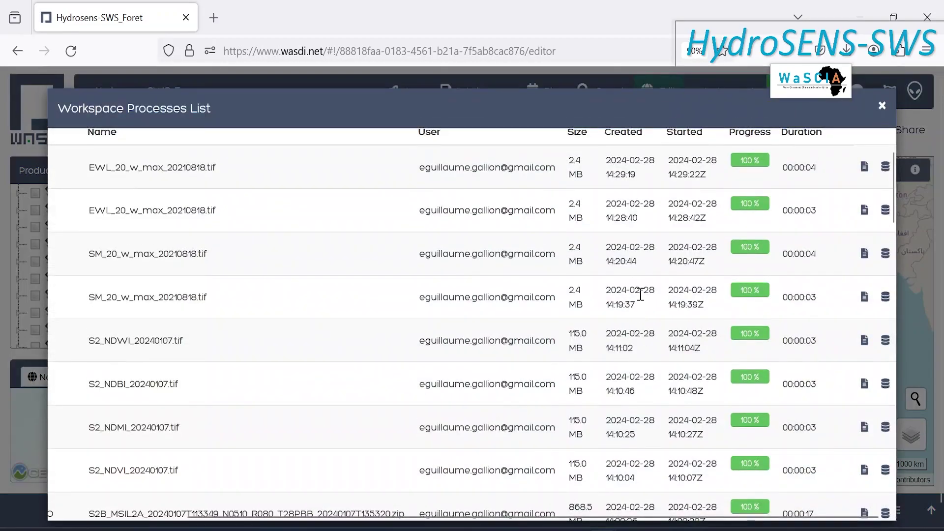
{"action": "scroll", "coordinate": [280, 298], "scroll_direction": "up", "scroll_amount": 2}
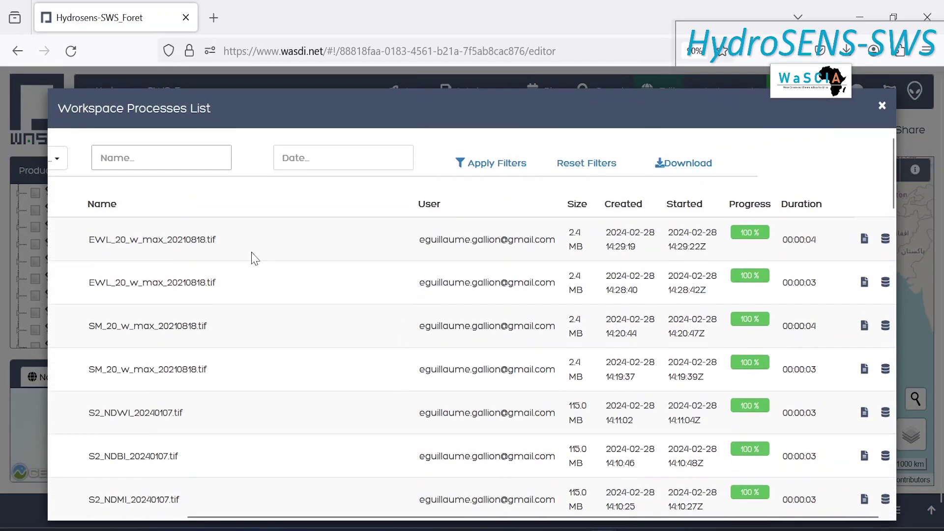
{"action": "left_click_drag", "start_coordinate": [94, 276], "coordinate": [199, 276]}
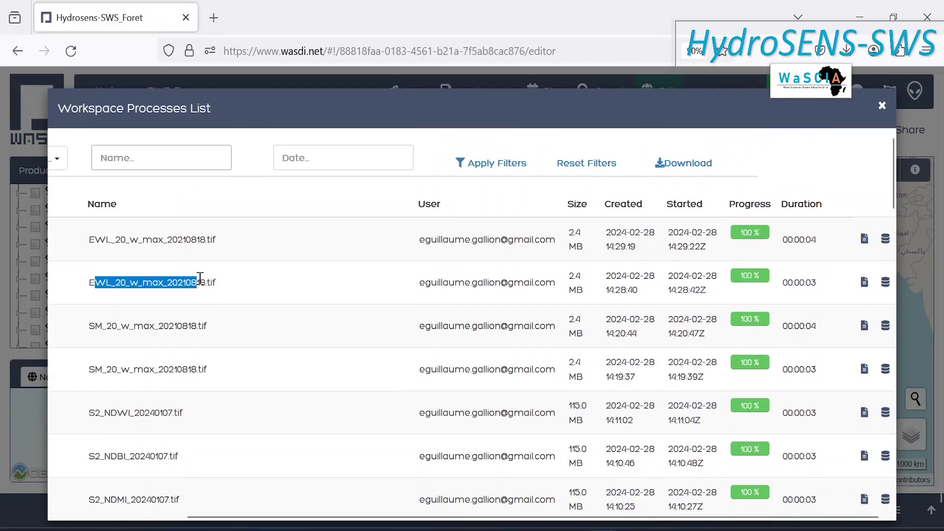
{"action": "left_click_drag", "start_coordinate": [107, 241], "coordinate": [161, 241]}
{"action": "left_click", "coordinate": [176, 283]}
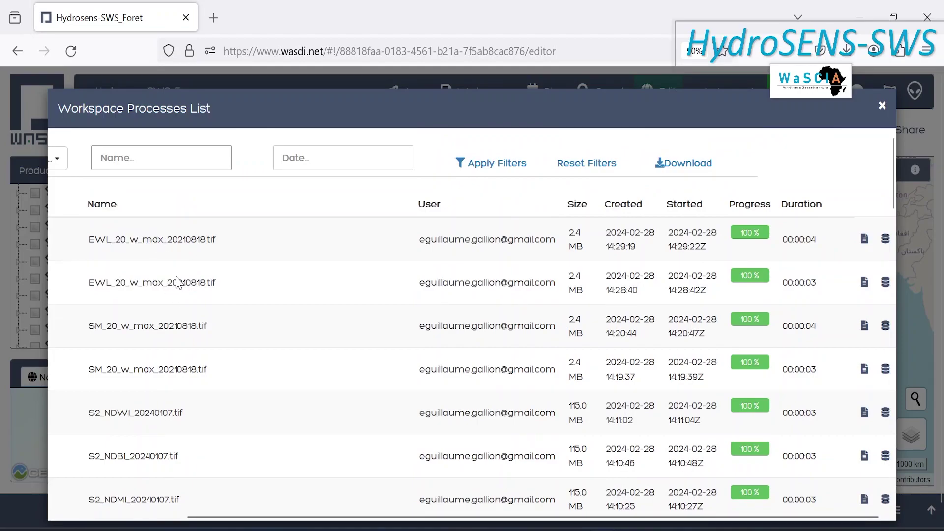
{"action": "scroll", "coordinate": [146, 321], "scroll_direction": "down", "scroll_amount": 3}
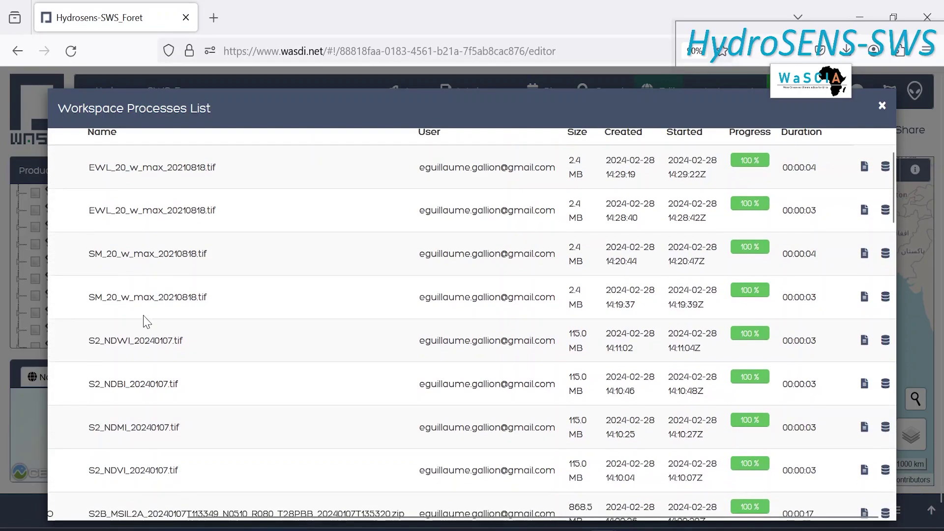
{"action": "scroll", "coordinate": [544, 268], "scroll_direction": "up", "scroll_amount": 3}
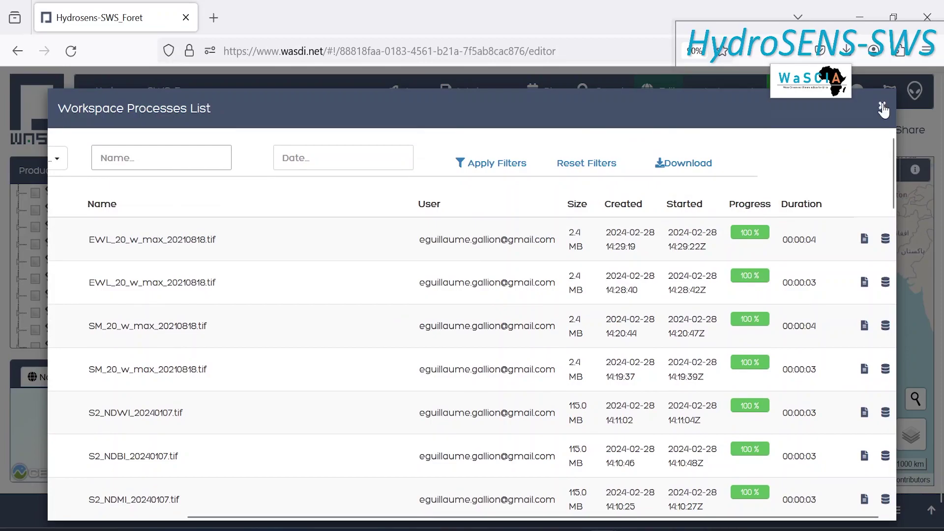
{"action": "left_click", "coordinate": [882, 109]}
- Publish band_1 of the SM_20_w_max_20210818 product on the map and view it around Thiès
{"action": "scroll", "coordinate": [128, 275], "scroll_direction": "down", "scroll_amount": 5}
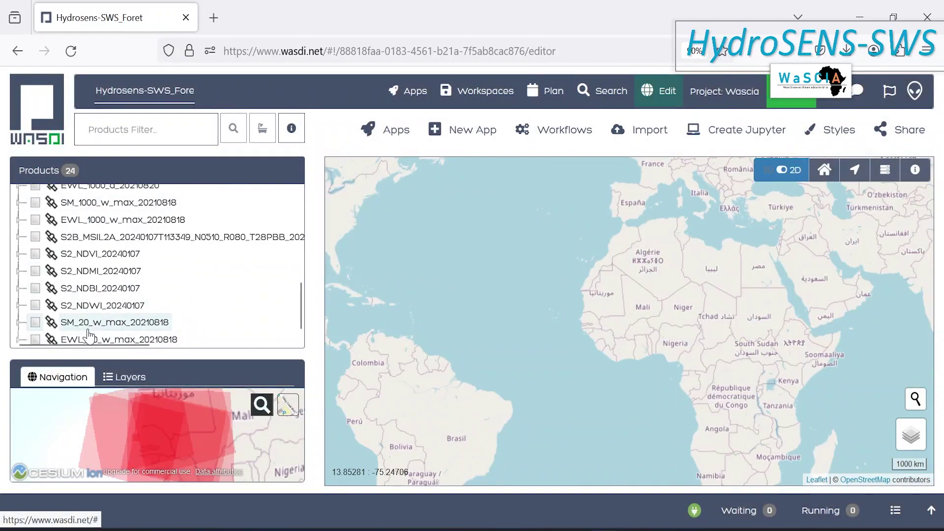
{"action": "left_click", "coordinate": [20, 323]}
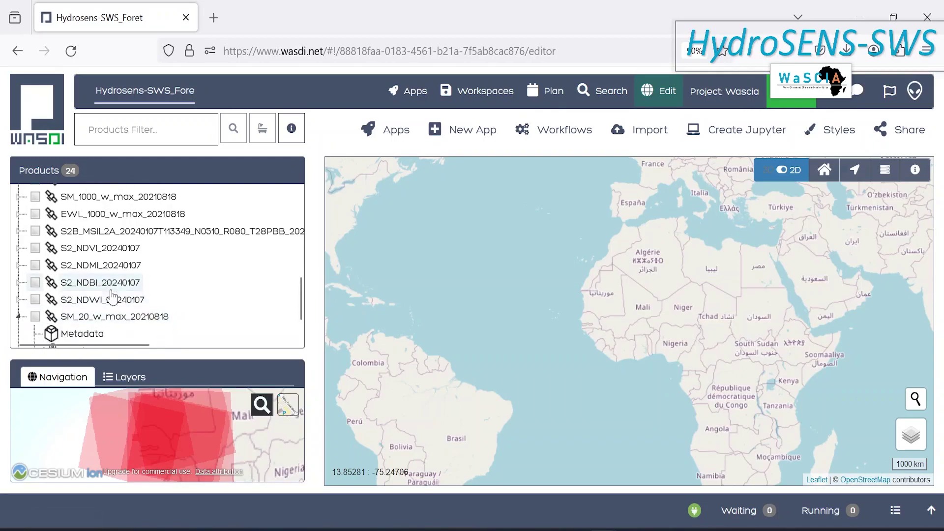
{"action": "left_click", "coordinate": [35, 325]}
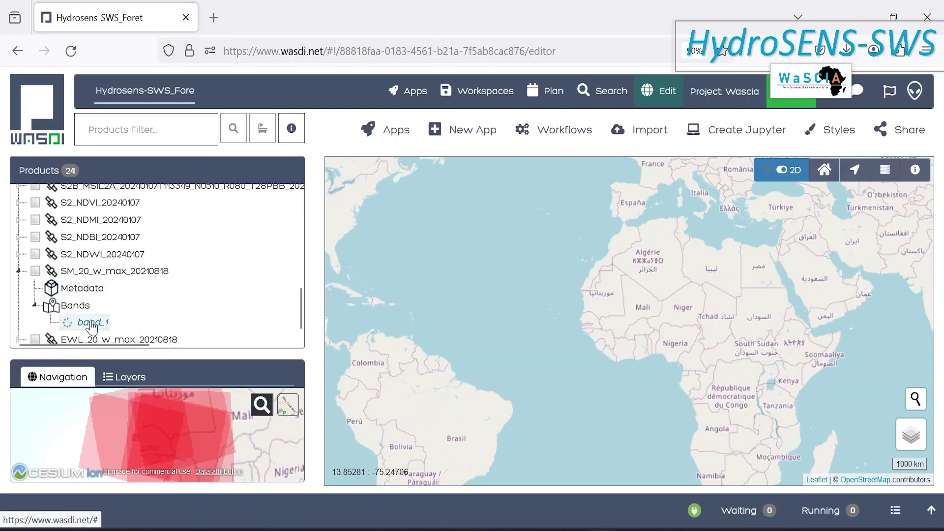
{"action": "left_click", "coordinate": [92, 322]}
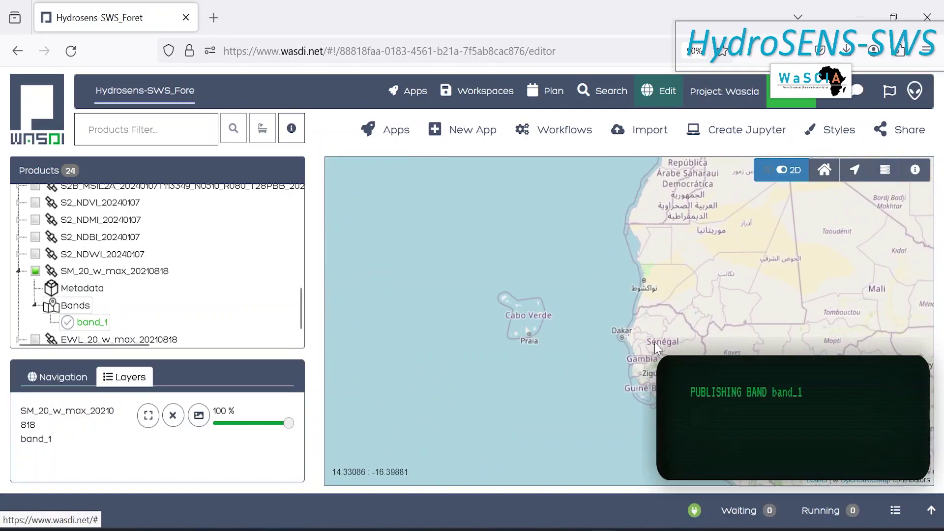
{"action": "scroll", "coordinate": [664, 330], "scroll_direction": "up", "scroll_amount": 2}
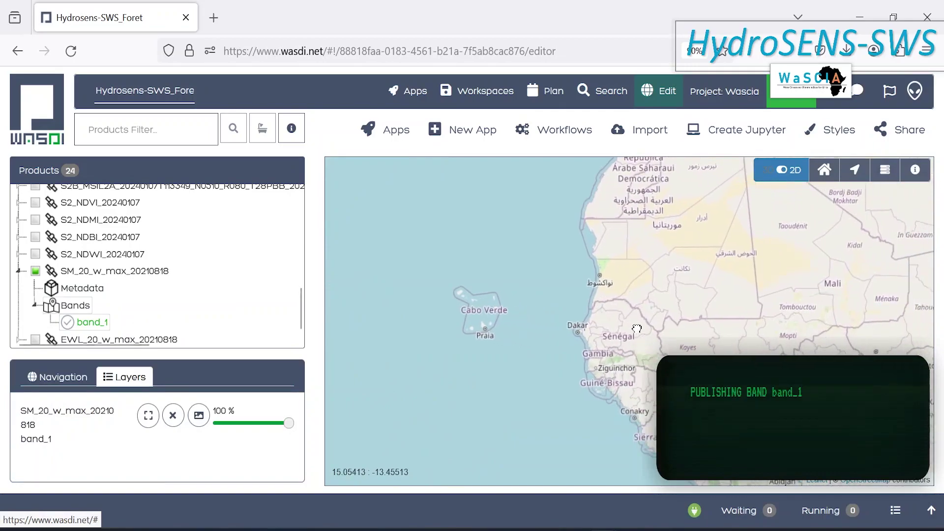
{"action": "scroll", "coordinate": [568, 332], "scroll_direction": "up", "scroll_amount": 4}
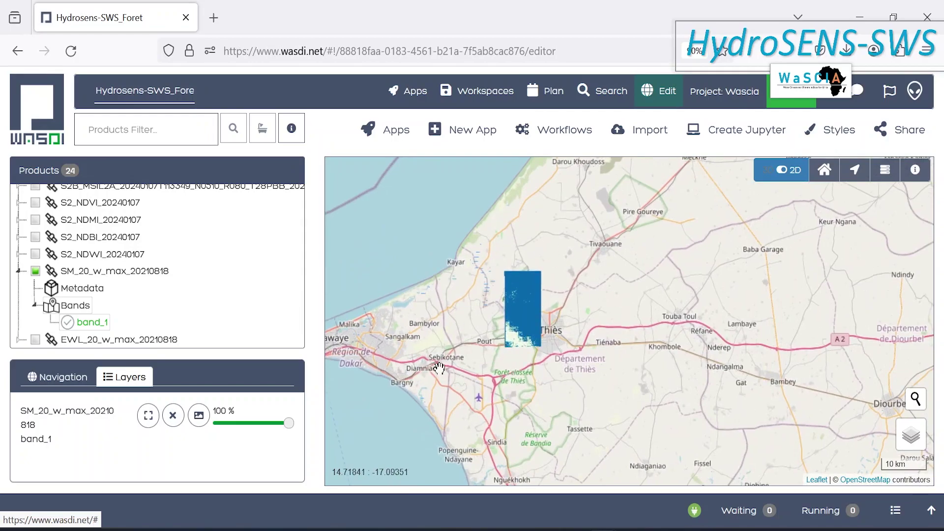
- Publish band_1 of the EWL_20_w_max_20210818 product on the map and view it near Thiès
{"action": "left_click", "coordinate": [19, 272]}
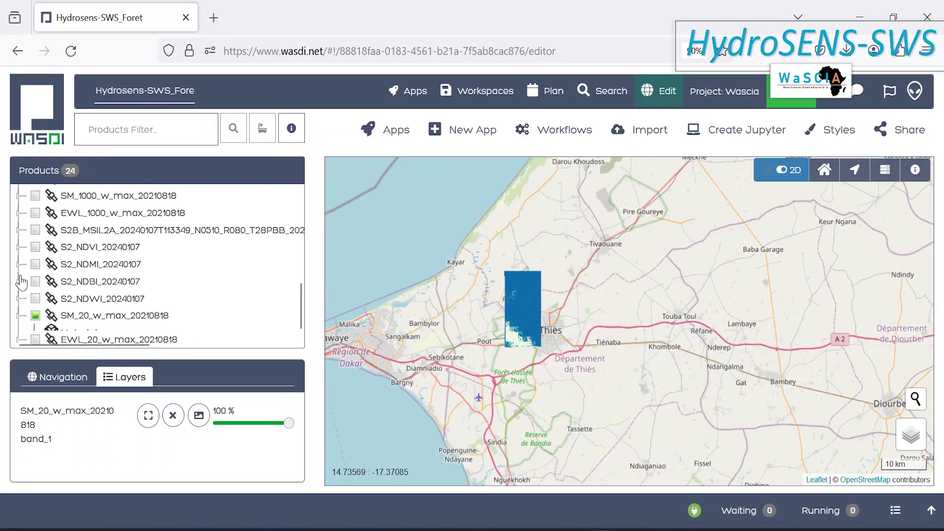
{"action": "left_click", "coordinate": [18, 339]}
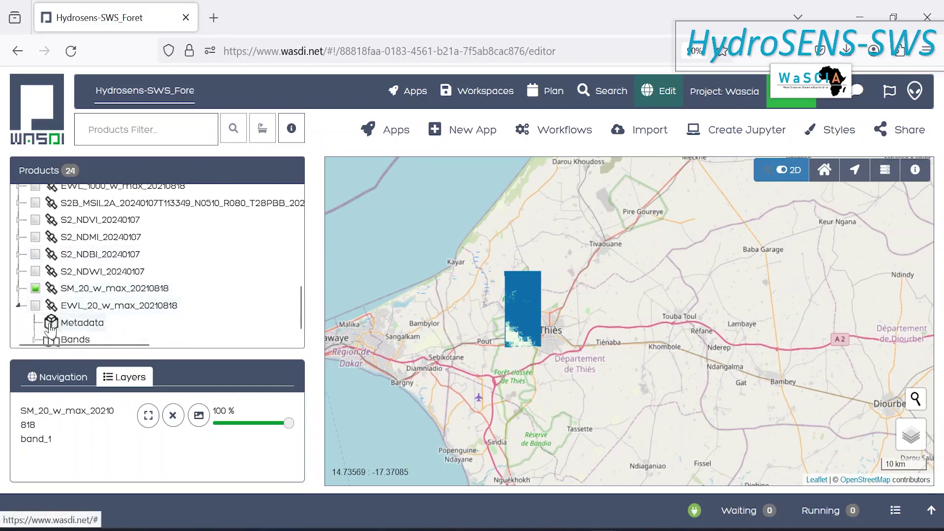
{"action": "left_click", "coordinate": [34, 340]}
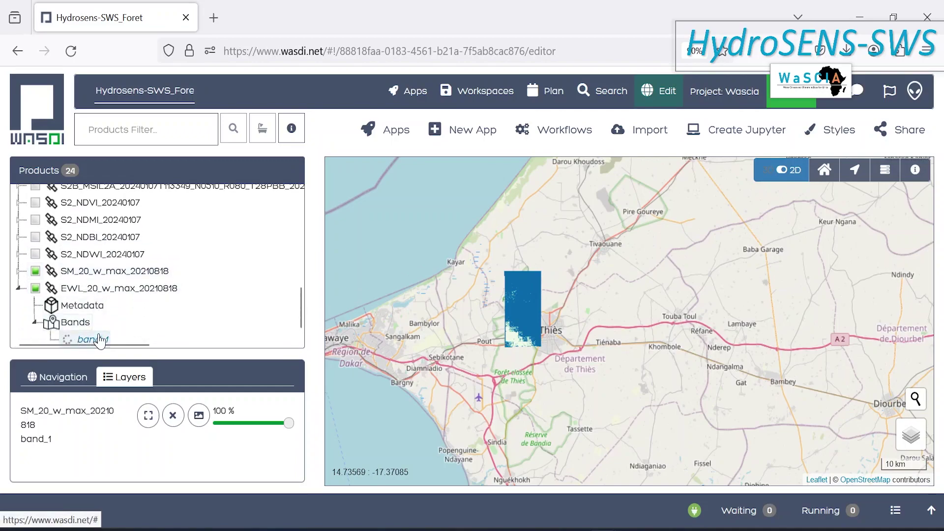
{"action": "left_click", "coordinate": [89, 339]}
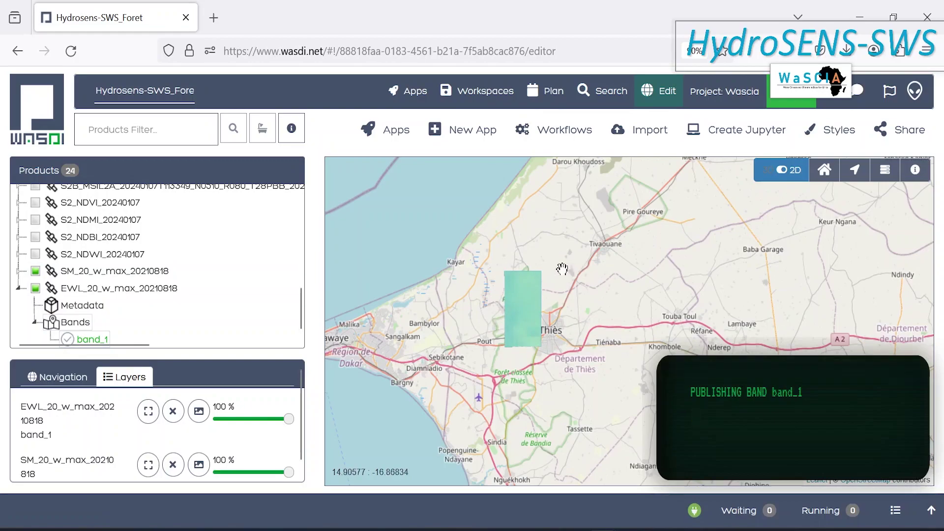
{"action": "scroll", "coordinate": [522, 309], "scroll_direction": "up", "scroll_amount": 1}
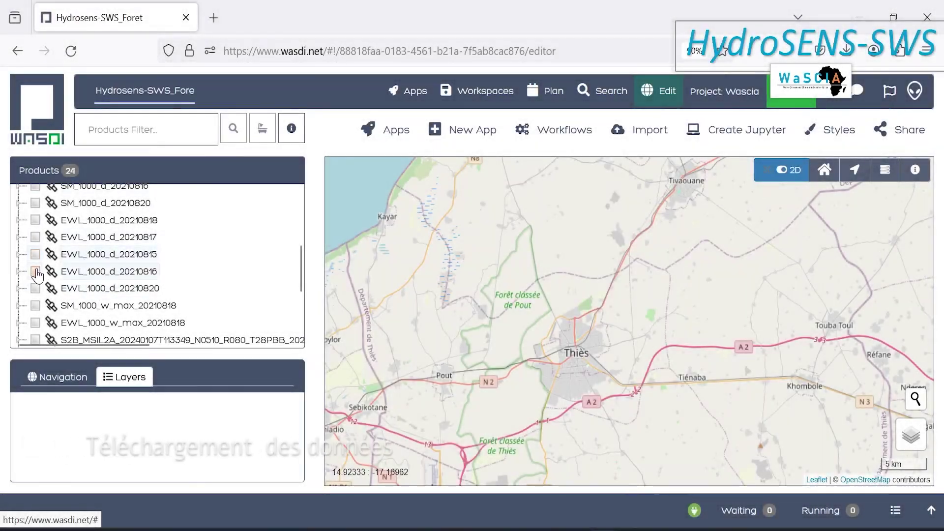
- Download the products EWL_1000_d_20210820, SM_1000_d_20210815, SM_1000_w_max_20210818, S2_NDVI_20240107, S2_NDBI_20240107 and EWL_20_w_max_20210818 together
{"action": "left_click", "coordinate": [35, 289]}
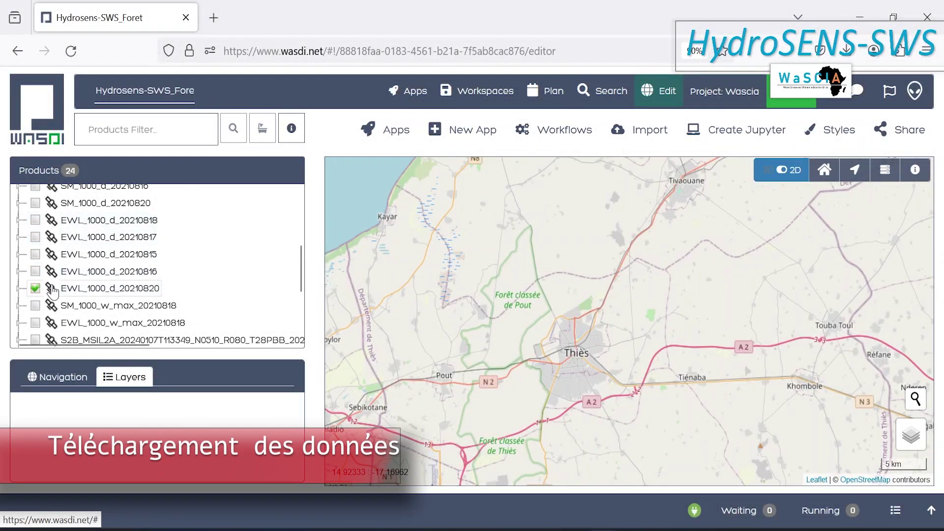
{"action": "scroll", "coordinate": [54, 290], "scroll_direction": "up", "scroll_amount": 2}
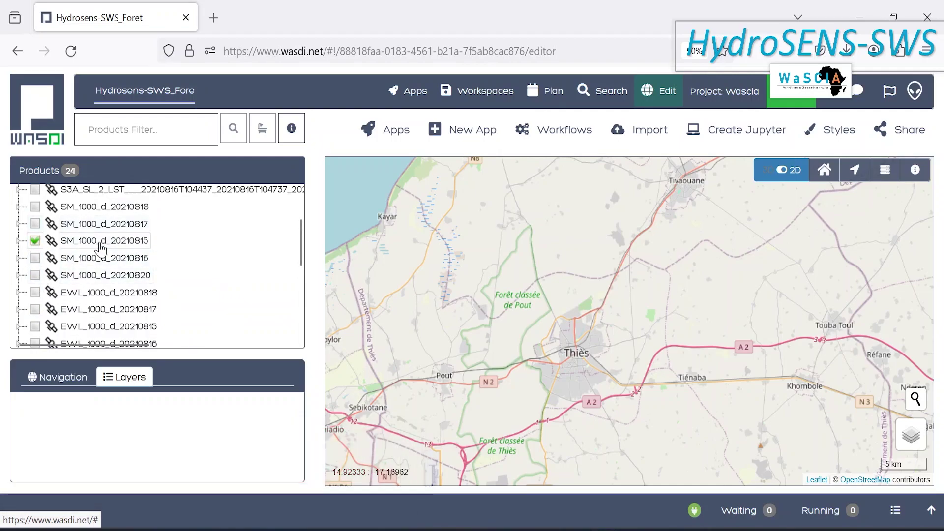
{"action": "scroll", "coordinate": [113, 258], "scroll_direction": "down", "scroll_amount": 5}
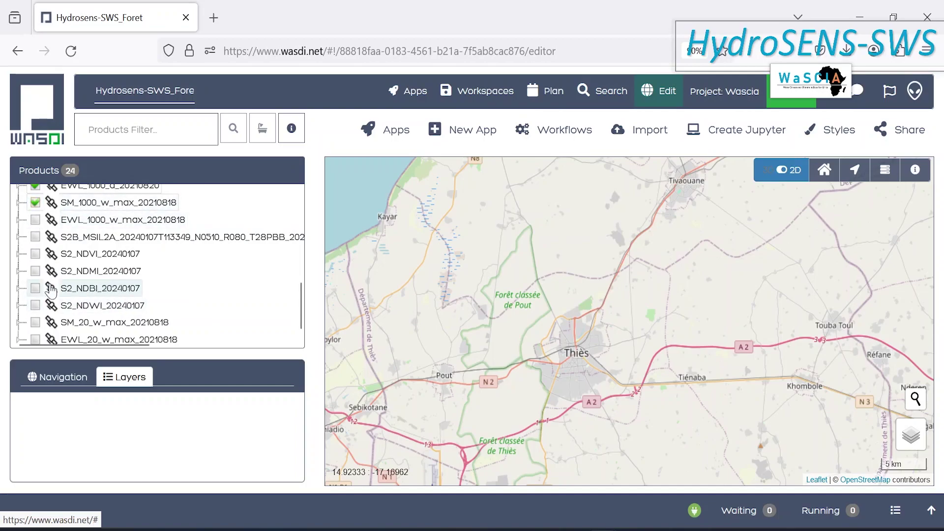
{"action": "left_click", "coordinate": [35, 288]}
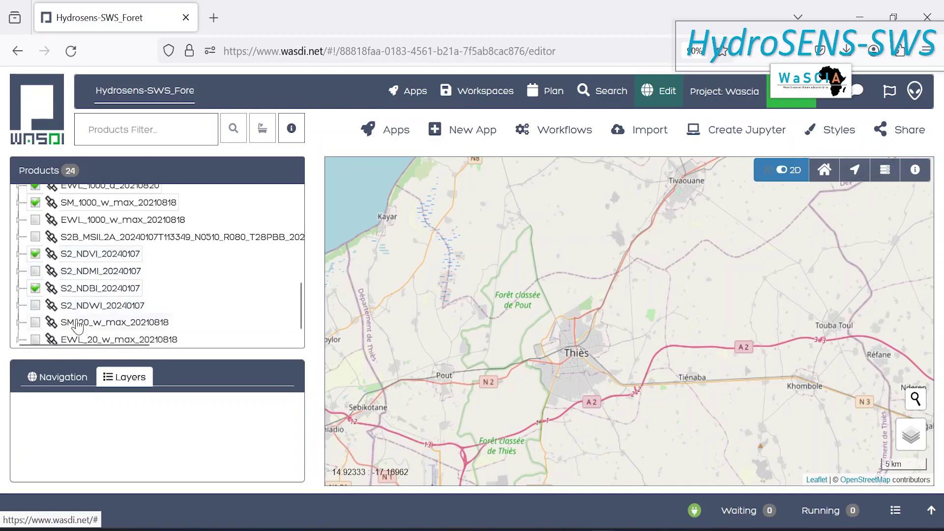
{"action": "left_click", "coordinate": [37, 325]}
{"action": "left_click", "coordinate": [35, 339]}
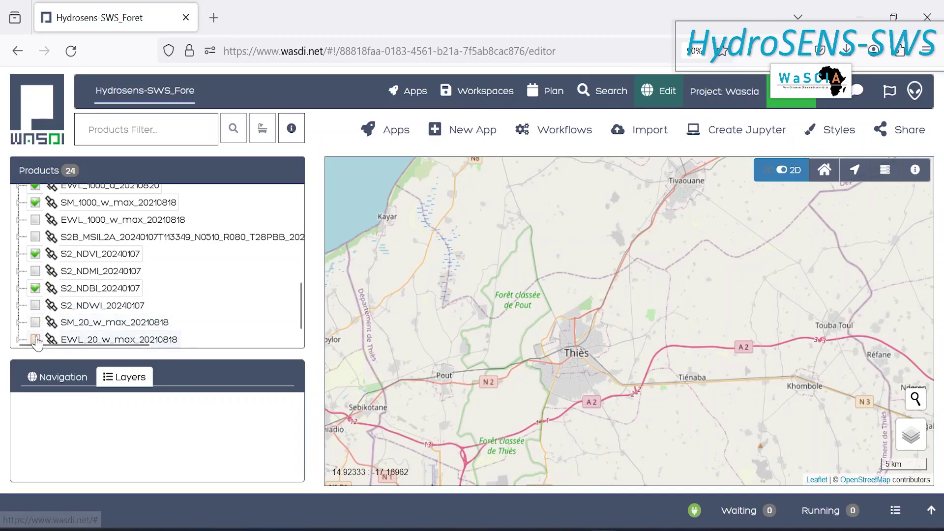
{"action": "right_click", "coordinate": [97, 342]}
{"action": "right_click", "coordinate": [97, 340]}
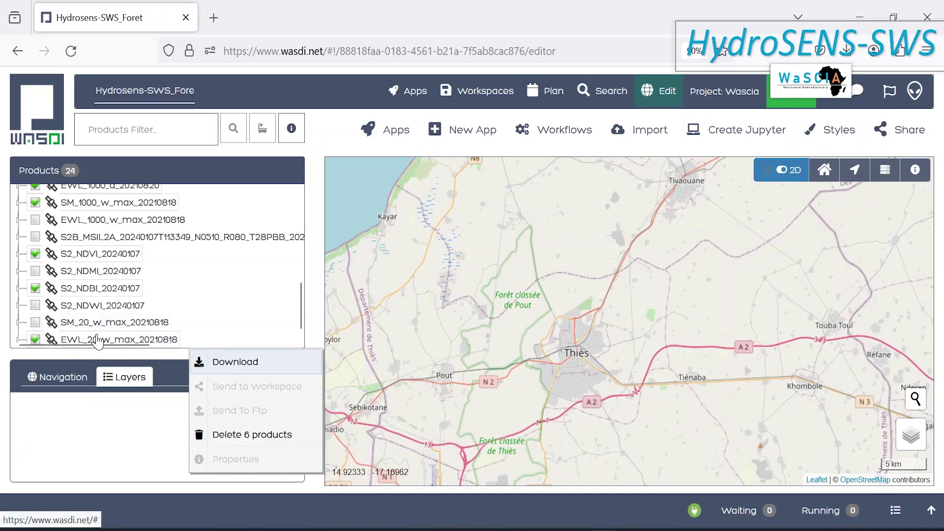
{"action": "left_click", "coordinate": [232, 364]}
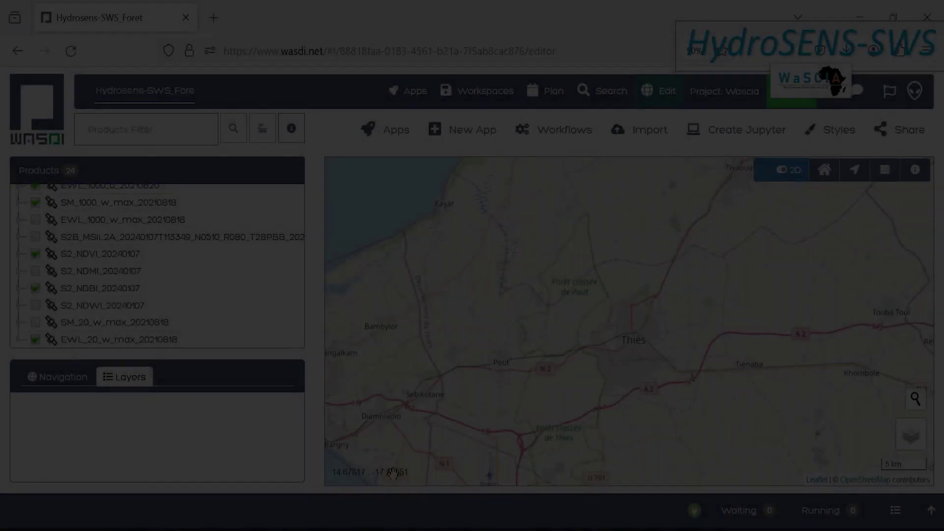
- Switch to QGIS Desktop 3.28.3 and briefly display the EWL_1000_d_20210820 layer with its legend
{"action": "key", "text": "super"}
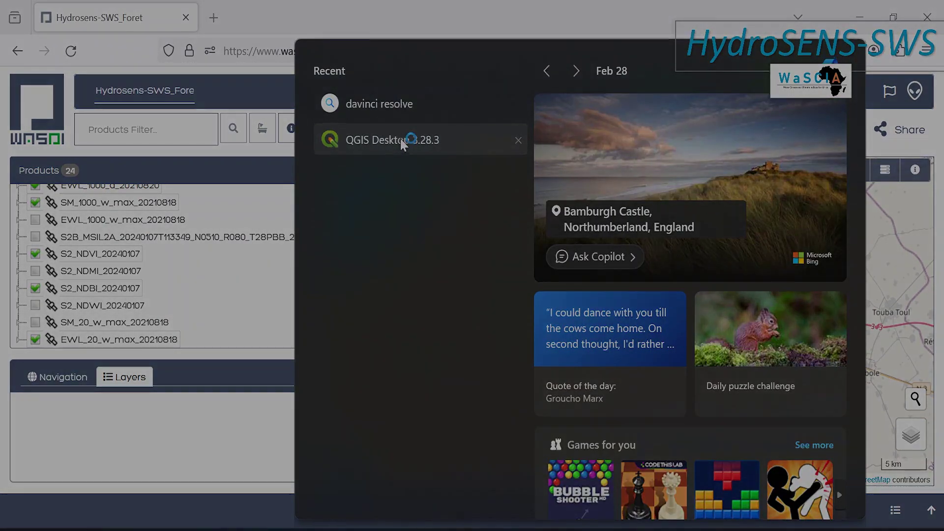
{"action": "left_click", "coordinate": [400, 138]}
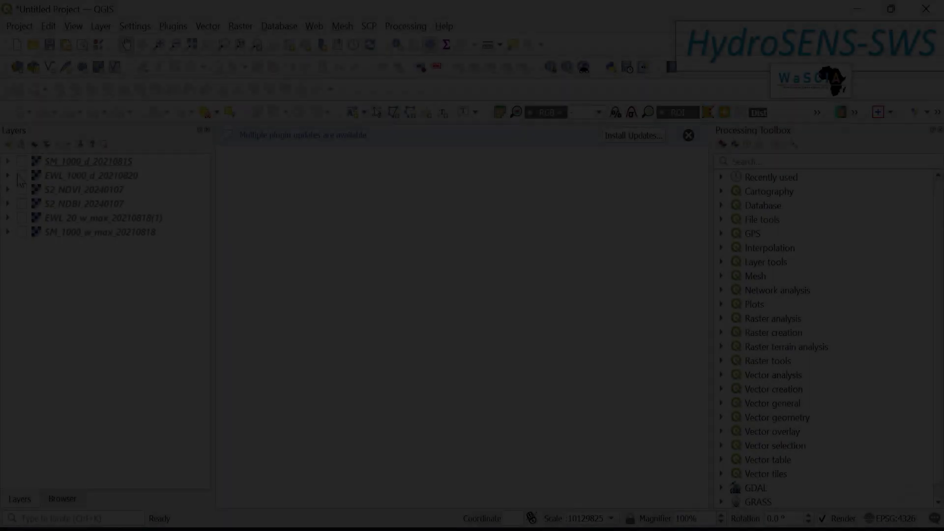
{"action": "left_click", "coordinate": [21, 176]}
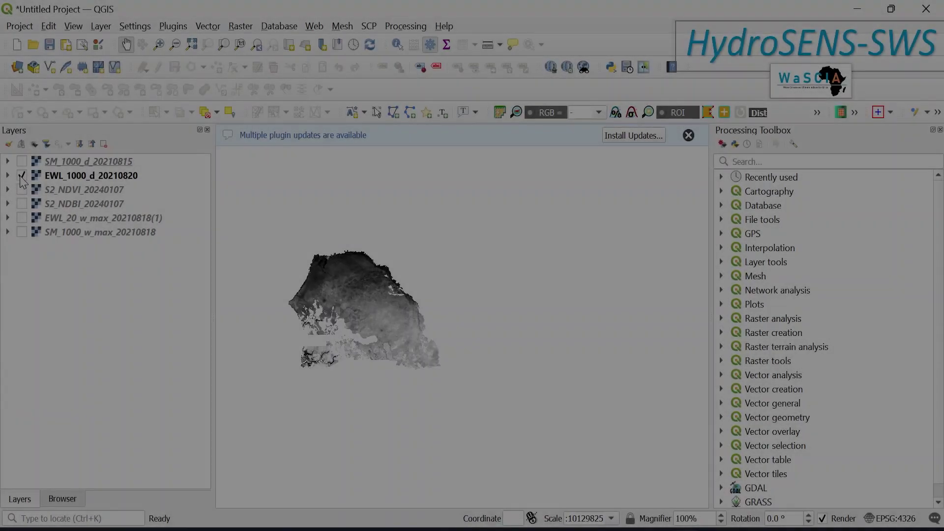
{"action": "left_click", "coordinate": [7, 175]}
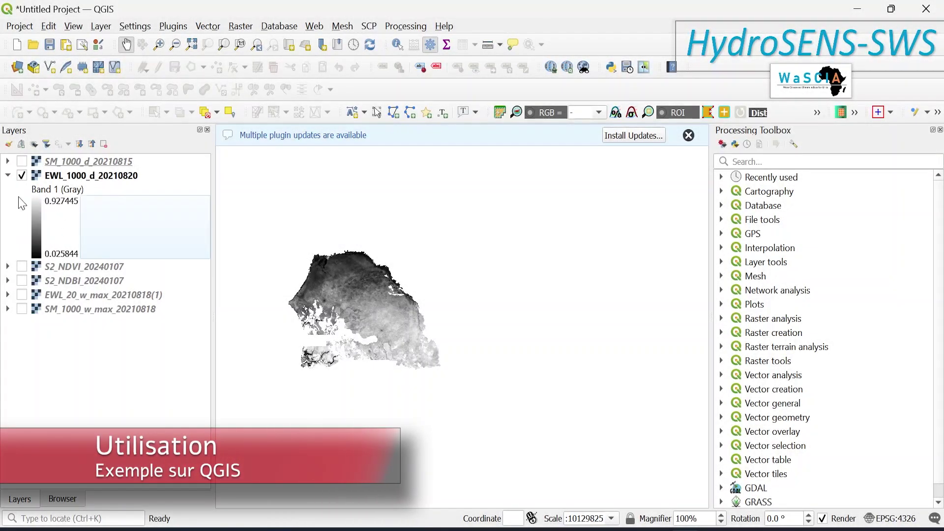
{"action": "left_click", "coordinate": [8, 176]}
{"action": "left_click", "coordinate": [22, 176]}
- Display the S2_NDVI_20240107 layer with its legend, and hide it again after viewing
{"action": "left_click", "coordinate": [21, 189]}
{"action": "left_click", "coordinate": [7, 190]}
{"action": "left_click", "coordinate": [53, 222]}
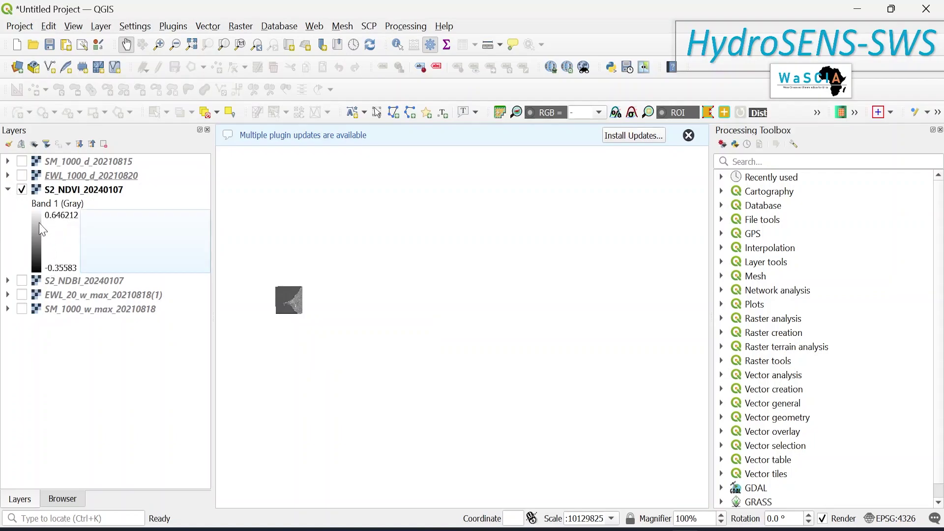
{"action": "left_click", "coordinate": [8, 190]}
{"action": "left_click", "coordinate": [21, 190]}
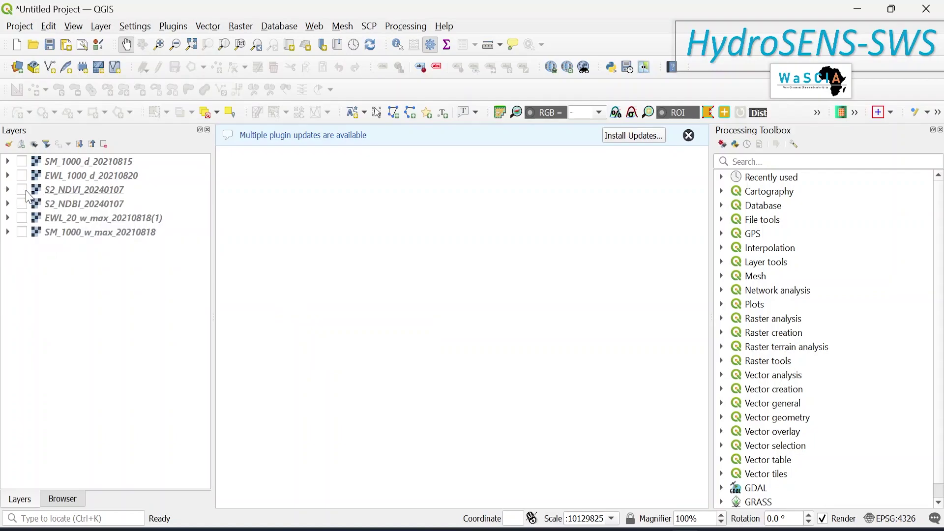
- Display the SM_1000_d_20210815 layer and identify the Band 1 value of pixels in the dark patch near its northern edge
{"action": "left_click", "coordinate": [22, 162]}
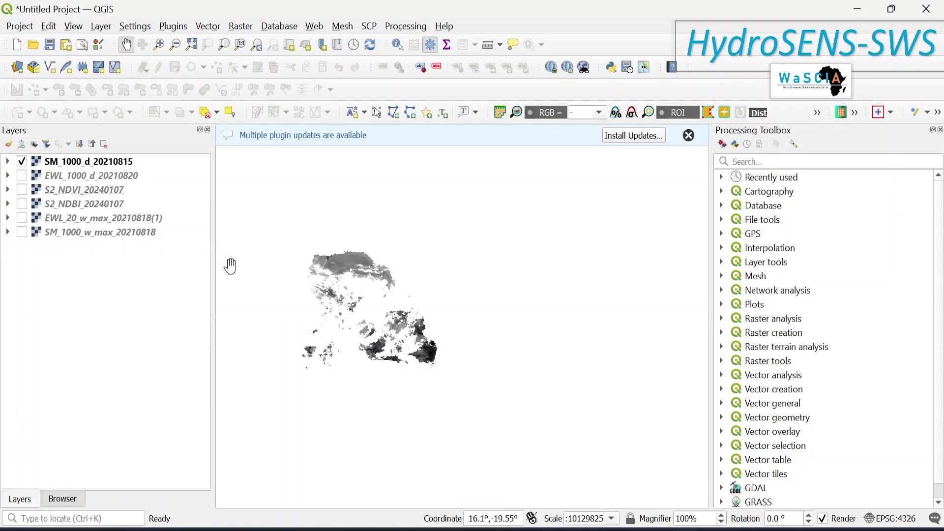
{"action": "scroll", "coordinate": [312, 266], "scroll_direction": "up", "scroll_amount": 2}
{"action": "scroll", "coordinate": [419, 203], "scroll_direction": "up", "scroll_amount": 2}
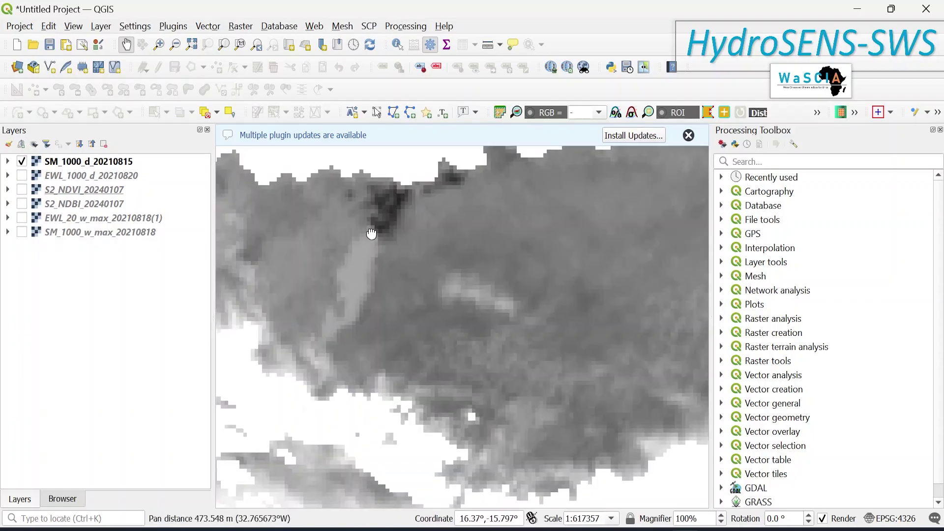
{"action": "left_click_drag", "start_coordinate": [370, 231], "coordinate": [473, 249]}
{"action": "left_click", "coordinate": [398, 44]}
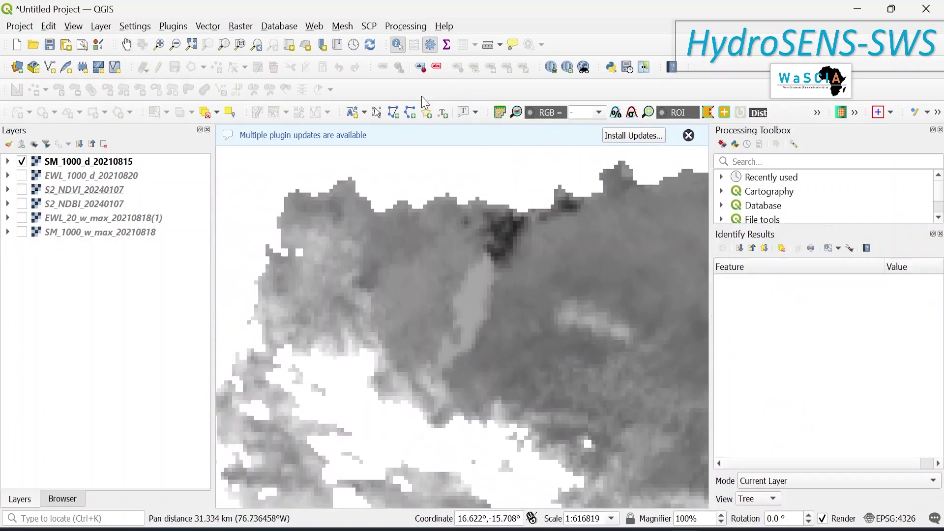
{"action": "scroll", "coordinate": [512, 241], "scroll_direction": "up", "scroll_amount": 3}
{"action": "left_click", "coordinate": [510, 238]}
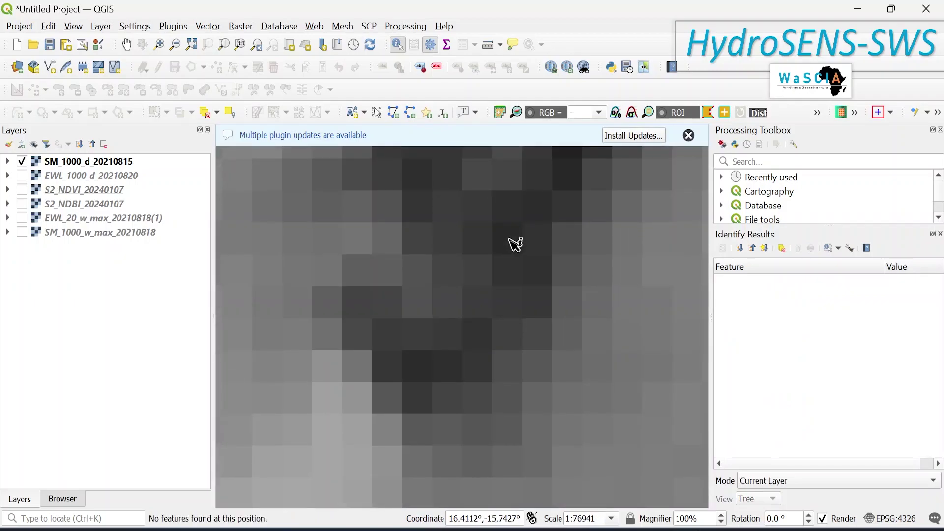
{"action": "left_click", "coordinate": [176, 161]}
{"action": "left_click", "coordinate": [477, 252]}
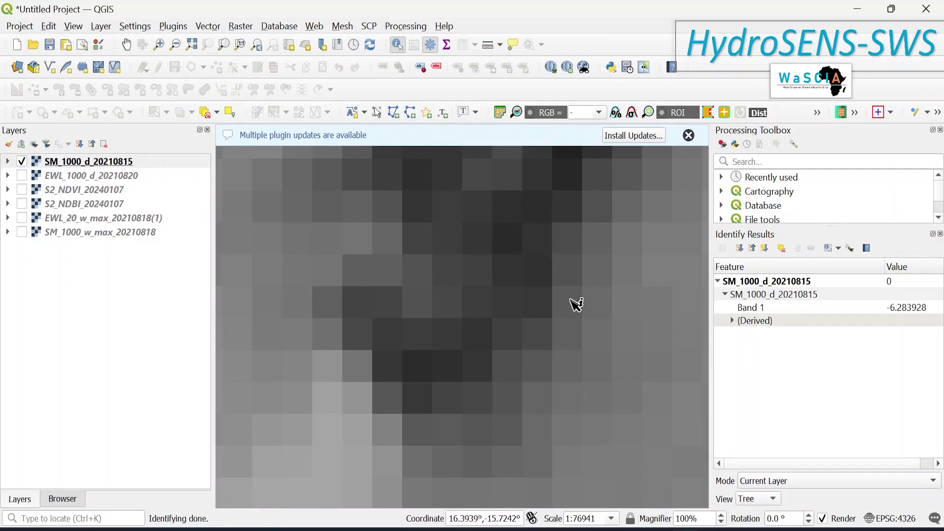
- Identify the Band 1 values of lighter SM_1000_d_20210815 pixels farther southwest for comparison
{"action": "scroll", "coordinate": [509, 237], "scroll_direction": "down", "scroll_amount": 3}
{"action": "scroll", "coordinate": [393, 354], "scroll_direction": "up", "scroll_amount": 3}
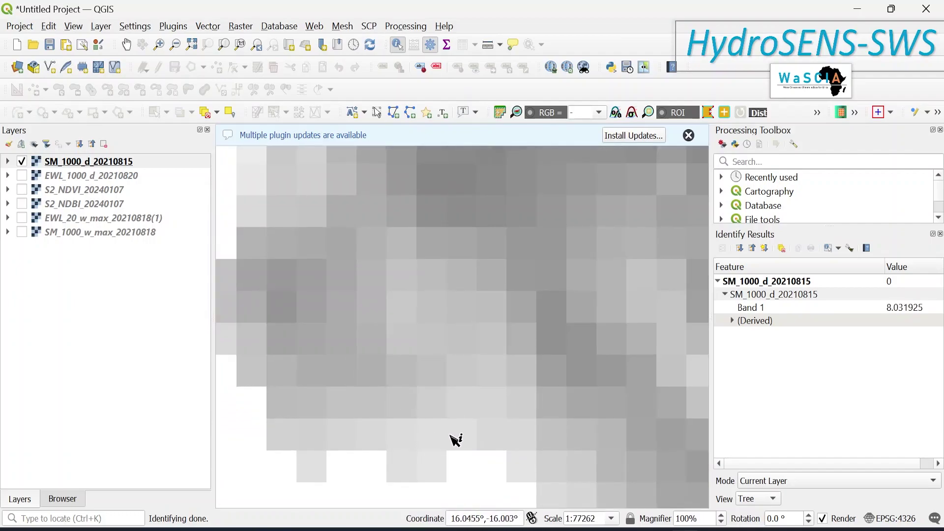
{"action": "left_click", "coordinate": [460, 400]}
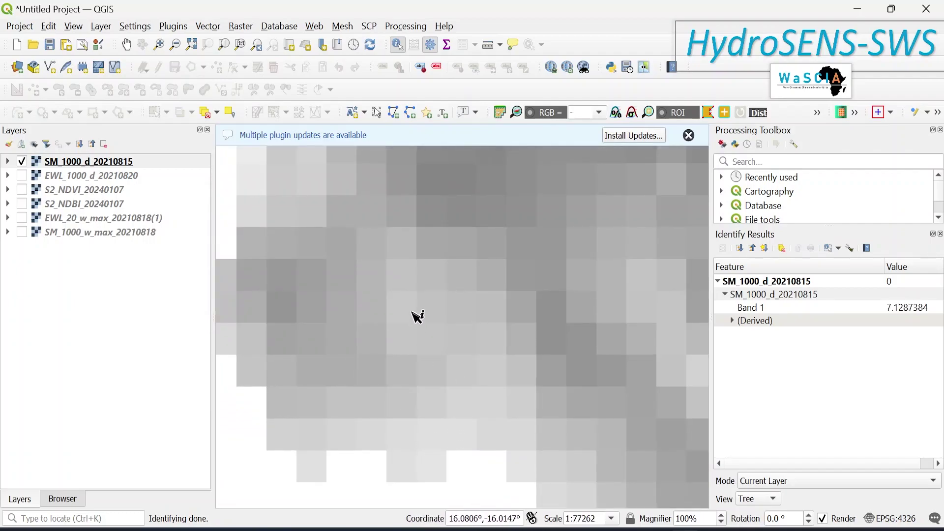
{"action": "scroll", "coordinate": [407, 282], "scroll_direction": "down", "scroll_amount": 3}
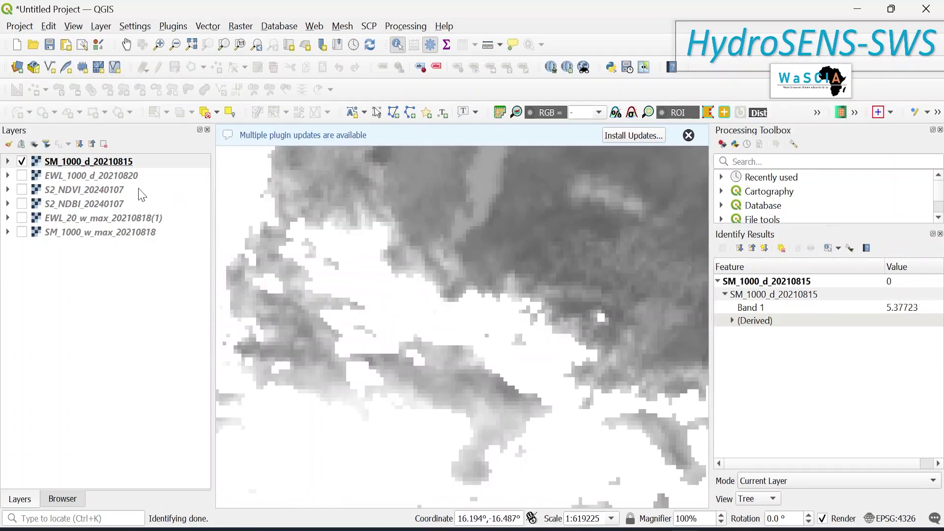
- Hide SM_1000_d_20210815 and display the EWL_20_w_max_20210818(1) layer with its Band 1 legend expanded
{"action": "left_click", "coordinate": [22, 161]}
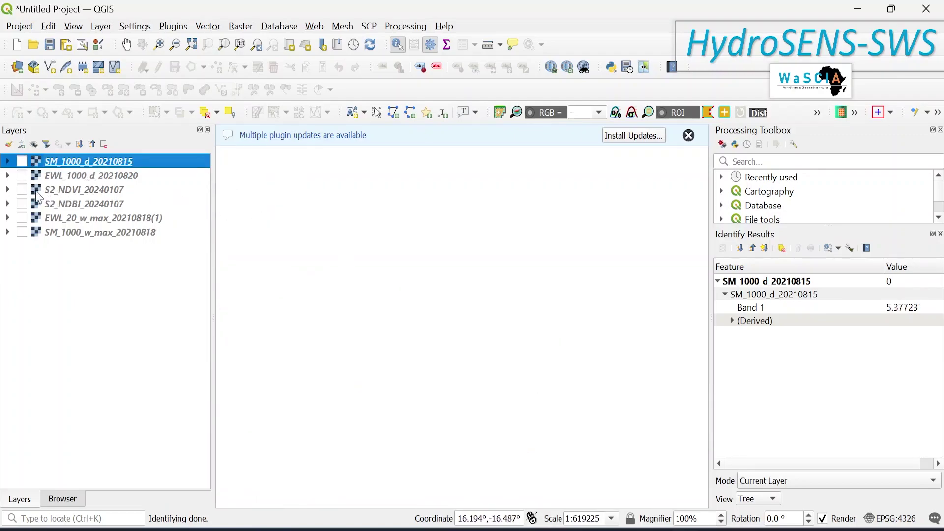
{"action": "left_click", "coordinate": [21, 218]}
{"action": "left_click", "coordinate": [67, 221]}
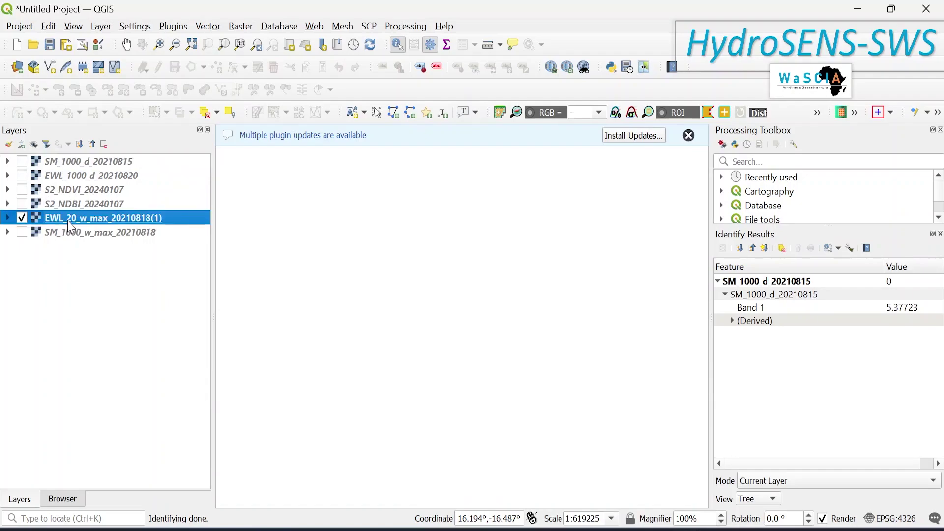
{"action": "scroll", "coordinate": [305, 263], "scroll_direction": "down", "scroll_amount": 2}
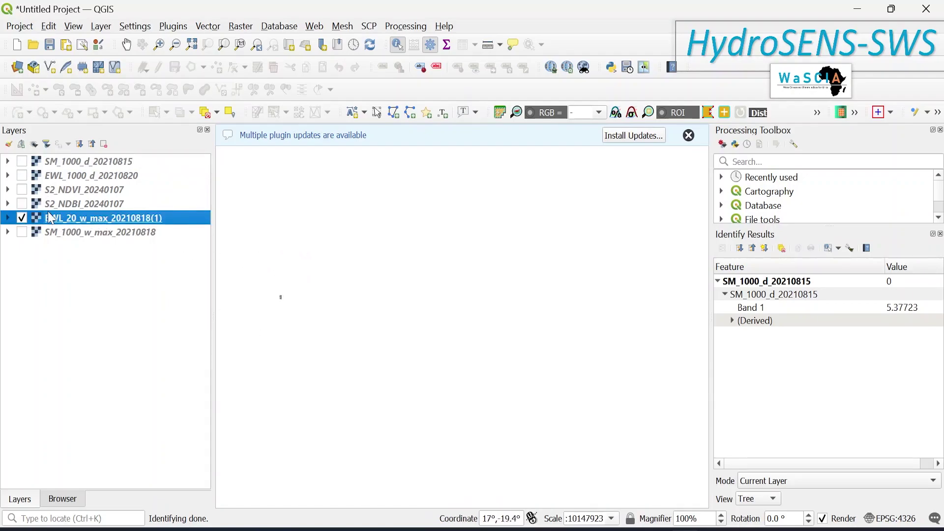
{"action": "left_click", "coordinate": [8, 218]}
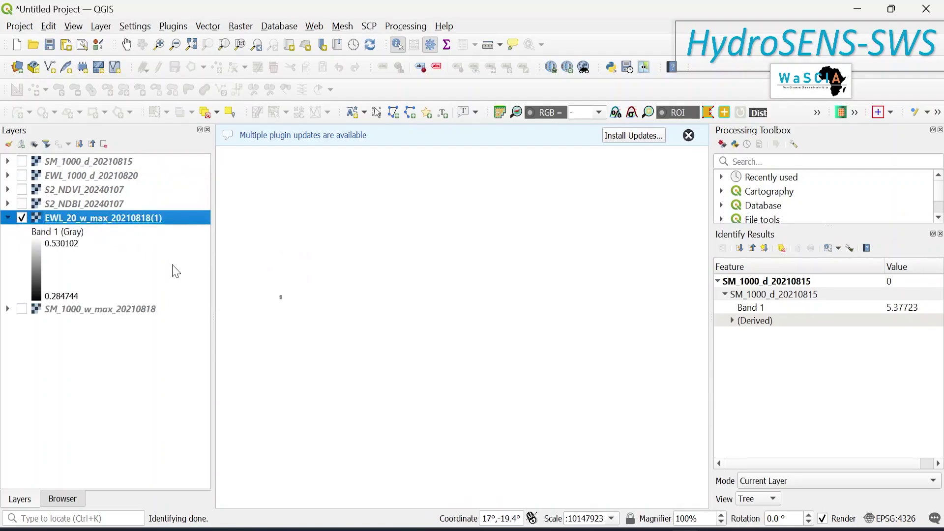
- Identify the Band 1 values of several individual pixels in two areas of the EWL_20_w_max_20210818(1) raster
{"action": "scroll", "coordinate": [288, 314], "scroll_direction": "up", "scroll_amount": 7}
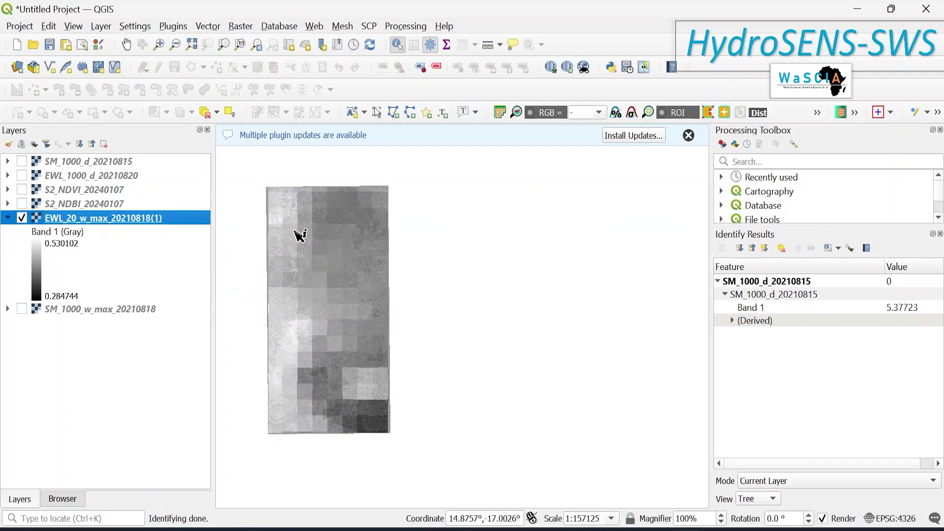
{"action": "scroll", "coordinate": [298, 248], "scroll_direction": "up", "scroll_amount": 6}
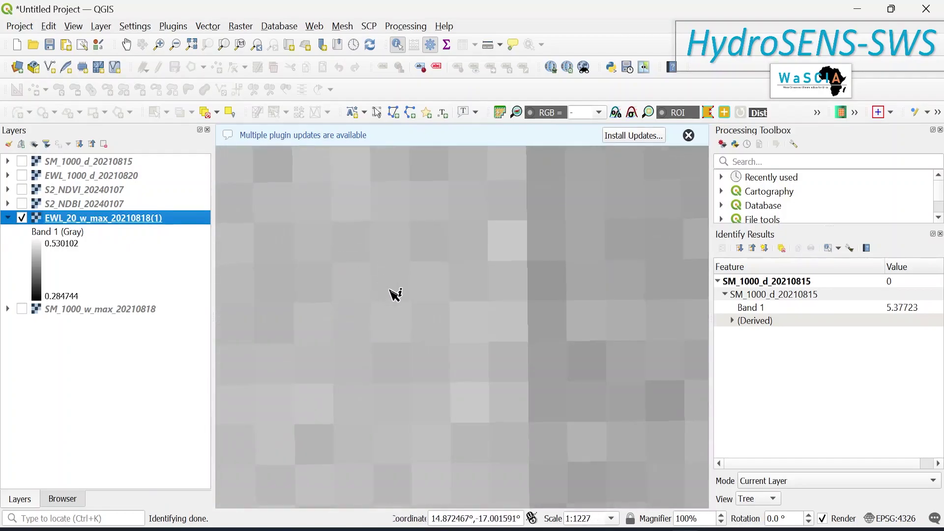
{"action": "left_click", "coordinate": [433, 286]}
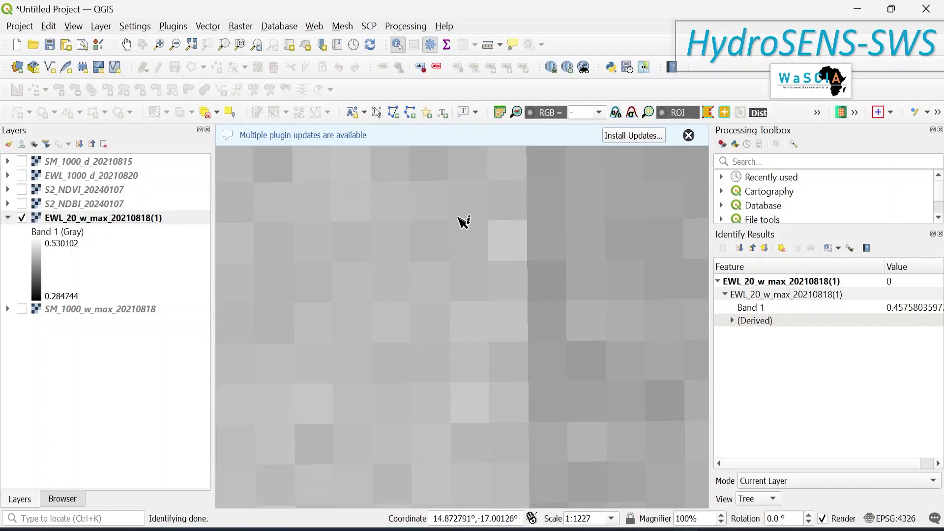
{"action": "left_click", "coordinate": [514, 242]}
{"action": "left_click", "coordinate": [478, 240]}
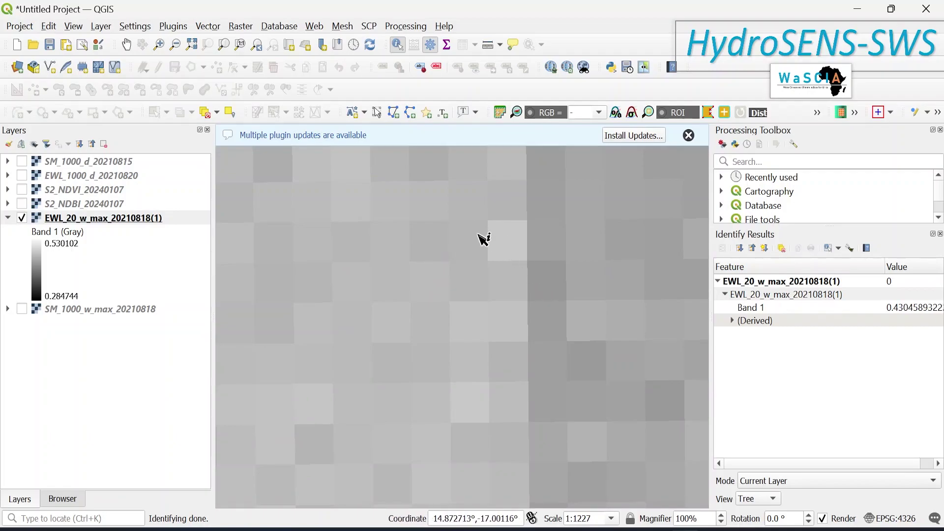
{"action": "scroll", "coordinate": [478, 240], "scroll_direction": "down", "scroll_amount": 5}
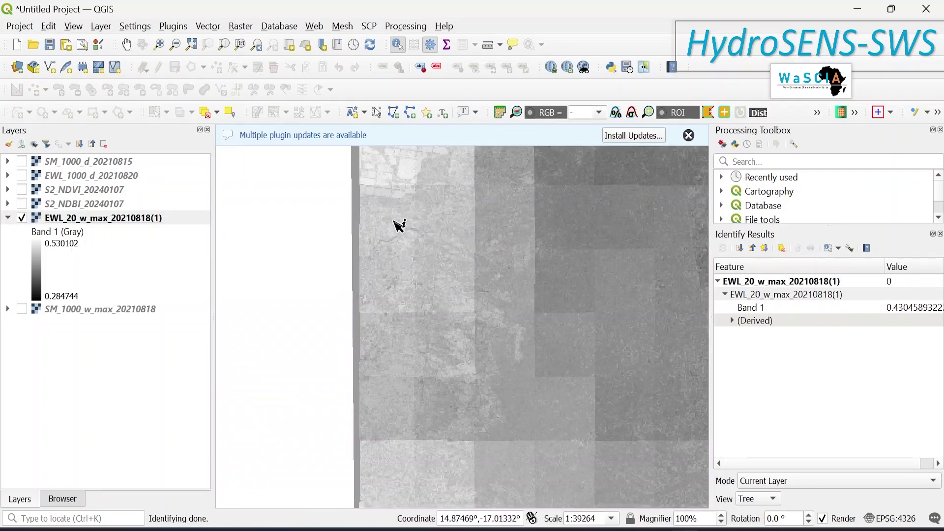
{"action": "scroll", "coordinate": [370, 169], "scroll_direction": "up", "scroll_amount": 5}
{"action": "left_click", "coordinate": [309, 281]}
{"action": "left_click", "coordinate": [335, 293]}
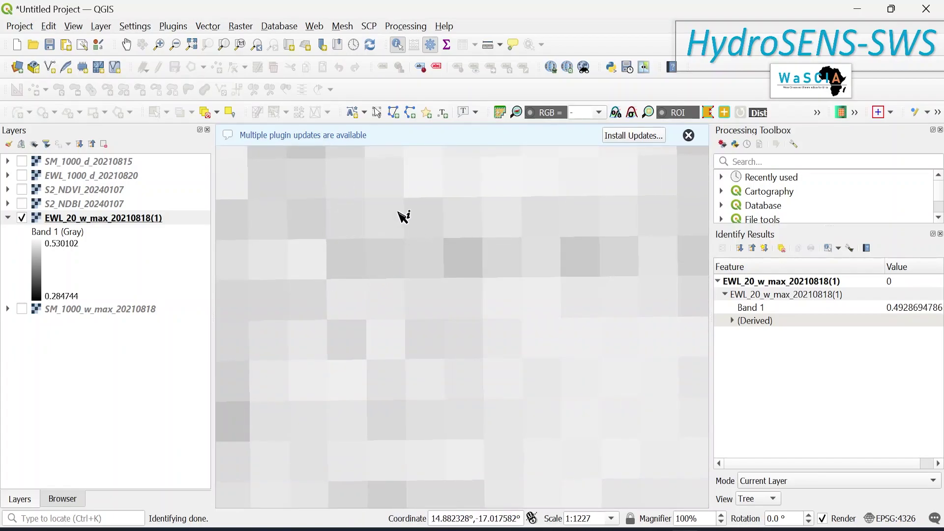
- Change the EWL_20_w_max_20210818(1) rendering to Singleband pseudocolor on Band 1 and inspect the coloured raster
{"action": "scroll", "coordinate": [373, 207], "scroll_direction": "down", "scroll_amount": 7}
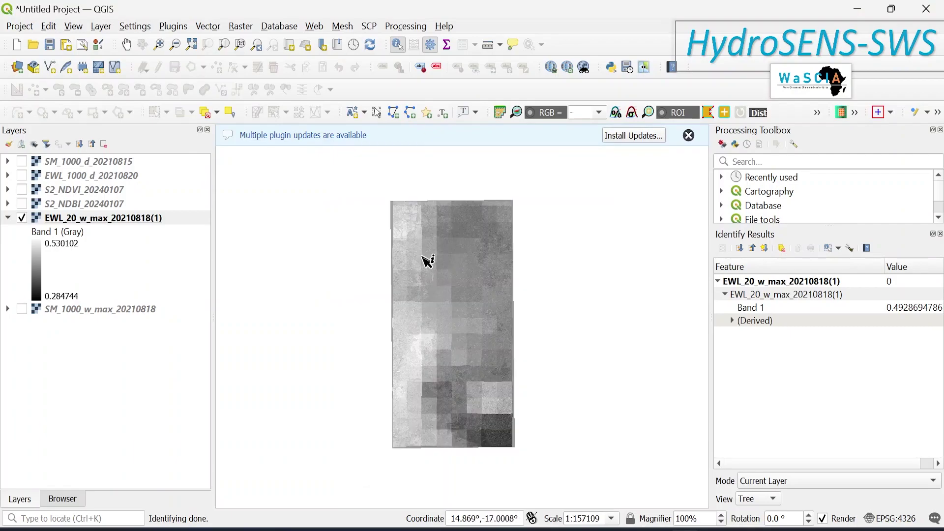
{"action": "scroll", "coordinate": [461, 260], "scroll_direction": "up", "scroll_amount": 1}
{"action": "double_click", "coordinate": [73, 223]}
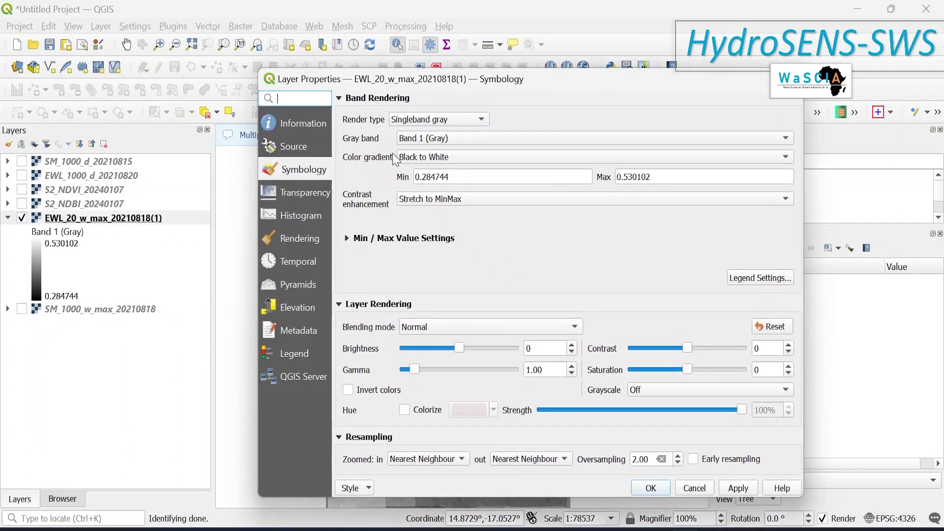
{"action": "left_click", "coordinate": [439, 122]}
{"action": "left_click", "coordinate": [441, 136]}
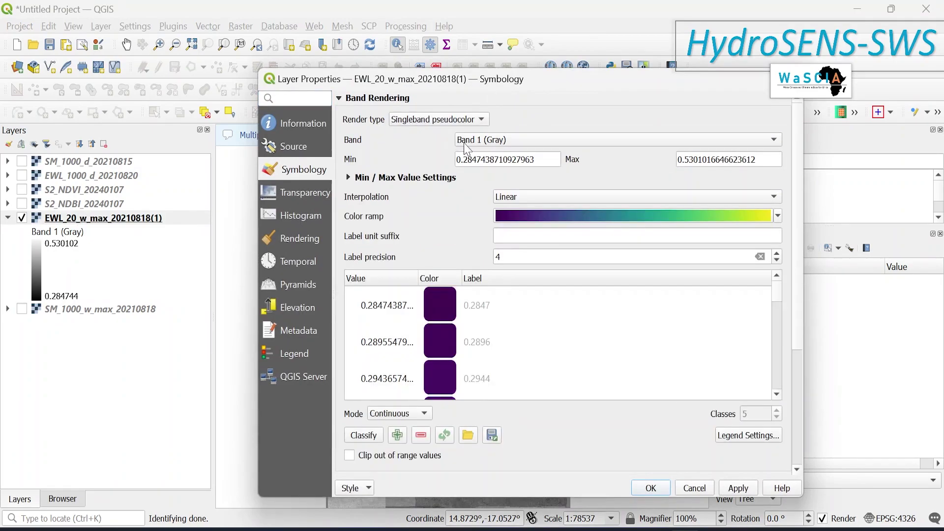
{"action": "left_click", "coordinate": [739, 489]}
{"action": "left_click", "coordinate": [654, 488]}
{"action": "scroll", "coordinate": [472, 288], "scroll_direction": "down", "scroll_amount": 1}
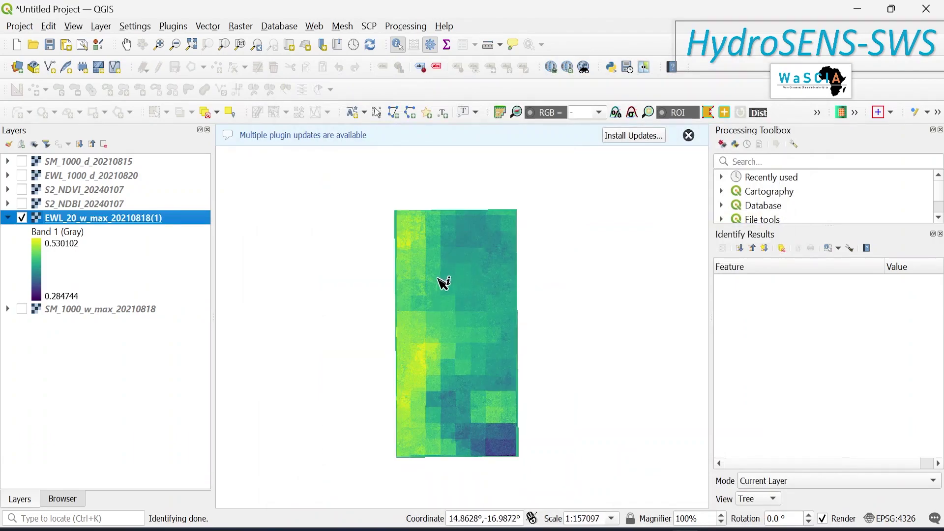
{"action": "scroll", "coordinate": [423, 408], "scroll_direction": "up", "scroll_amount": 2}
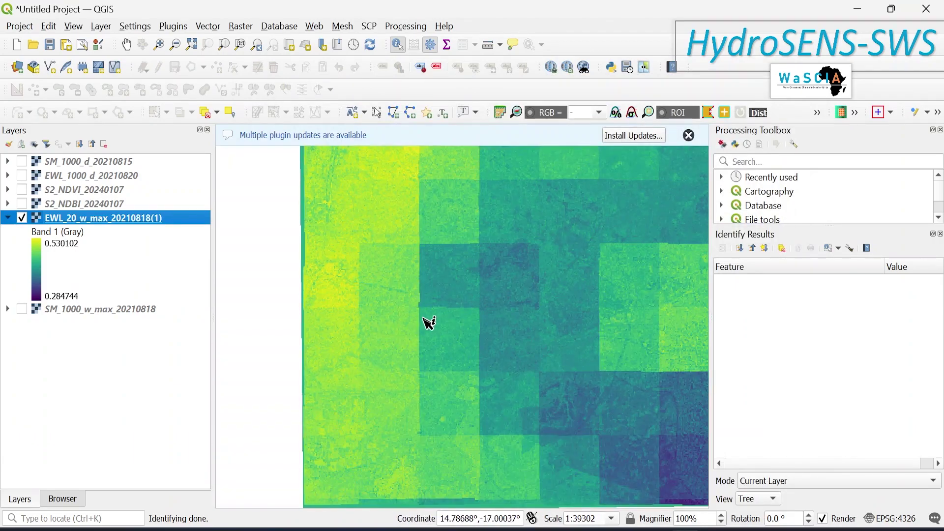
- Review the EWL_20_w_max_20210818(1) colour classes and set their classification mode to Equal Interval
{"action": "double_click", "coordinate": [137, 221]}
{"action": "scroll", "coordinate": [457, 326], "scroll_direction": "down", "scroll_amount": 7}
{"action": "scroll", "coordinate": [457, 326], "scroll_direction": "down", "scroll_amount": 10}
{"action": "scroll", "coordinate": [454, 304], "scroll_direction": "up", "scroll_amount": 10}
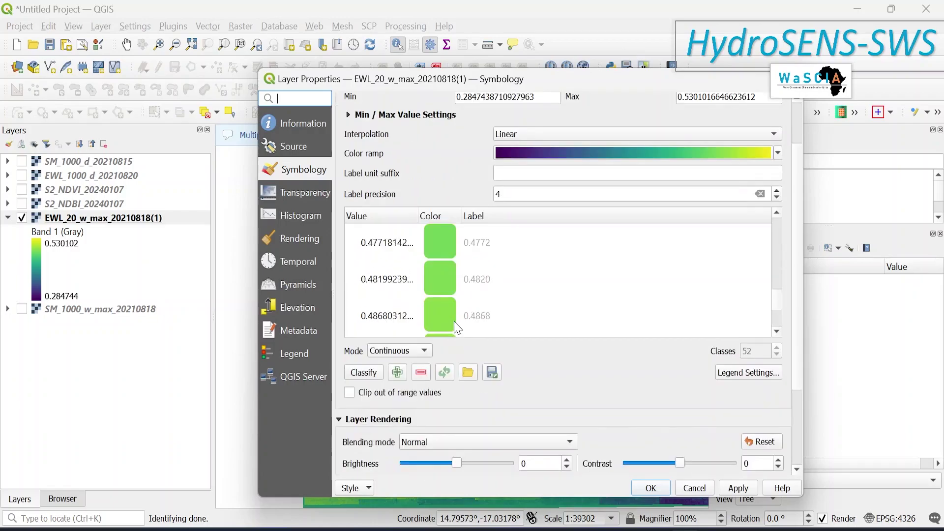
{"action": "scroll", "coordinate": [454, 297], "scroll_direction": "up", "scroll_amount": 6}
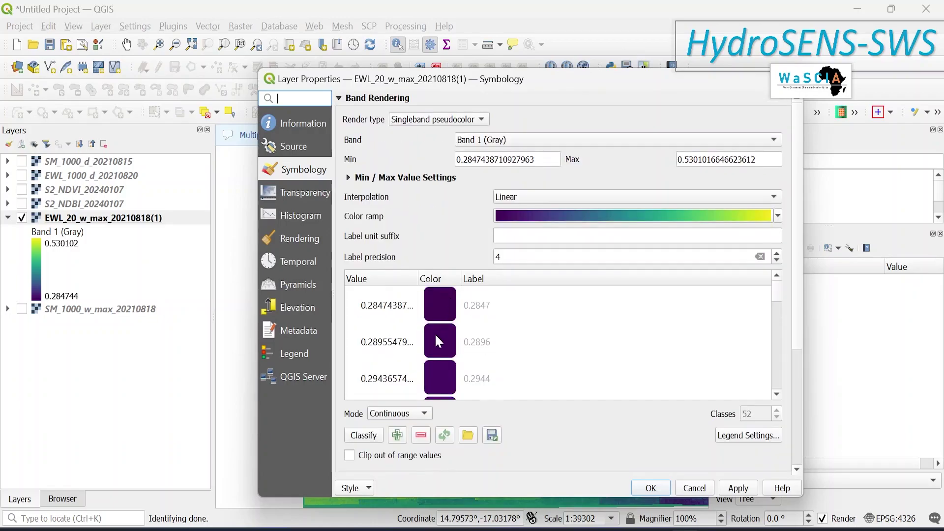
{"action": "left_click", "coordinate": [417, 416]}
{"action": "left_click", "coordinate": [420, 429]}
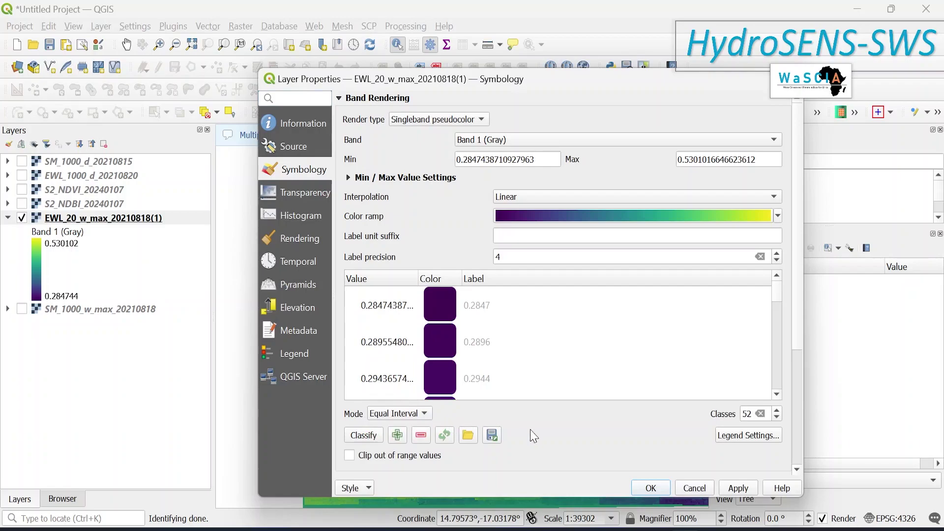
{"action": "left_click", "coordinate": [651, 488]}
{"action": "scroll", "coordinate": [465, 340], "scroll_direction": "up", "scroll_amount": 2}
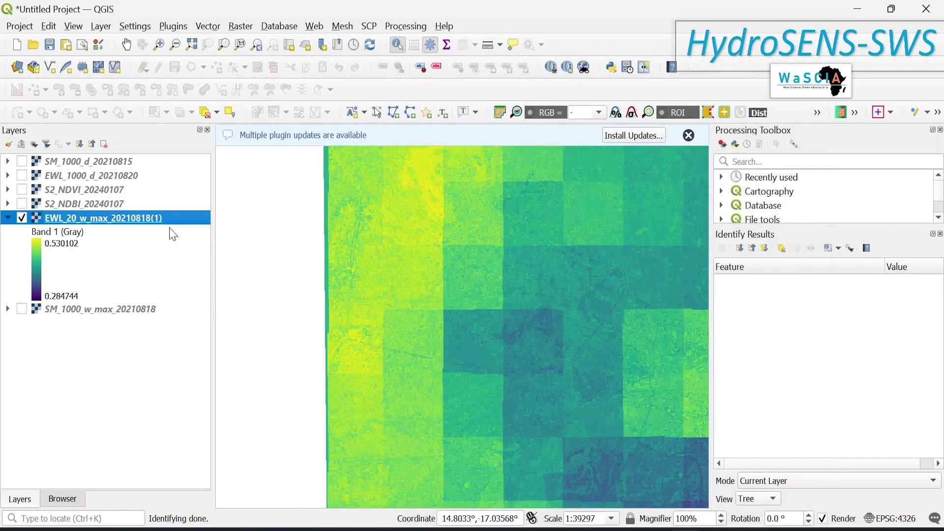
- Set the number of colour classes for the EWL_20_w_max_20210818(1) layer to 30
{"action": "double_click", "coordinate": [165, 220]}
{"action": "double_click", "coordinate": [750, 414]}
{"action": "type", "text": "30"}
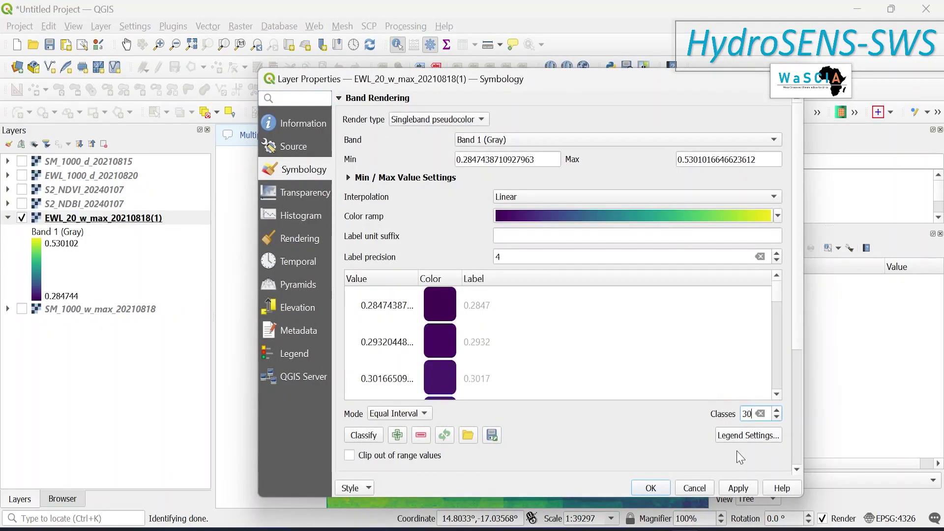
{"action": "left_click", "coordinate": [651, 488]}
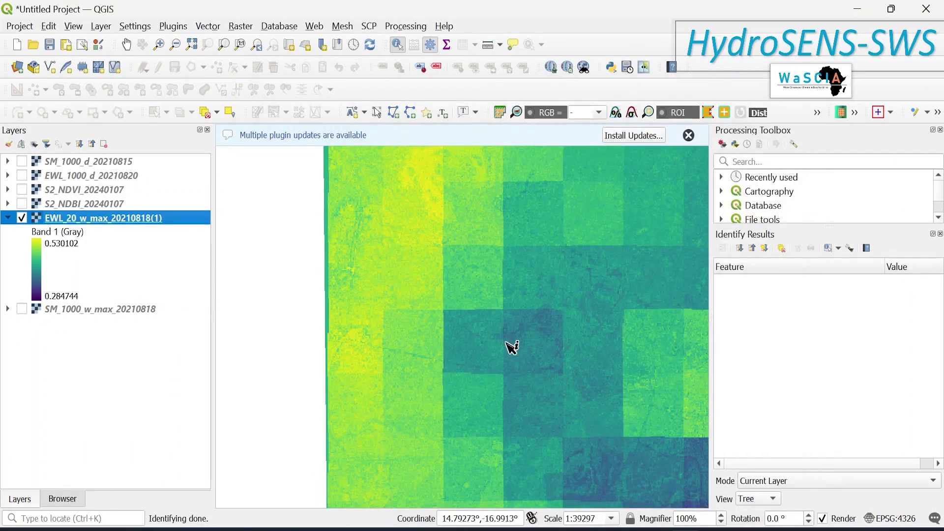
- Examine the colour variation of the EWL_20_w_max_20210818(1) raster, both close up at pixel level and over its full extent
{"action": "scroll", "coordinate": [501, 344], "scroll_direction": "down", "scroll_amount": 2}
{"action": "scroll", "coordinate": [462, 270], "scroll_direction": "up", "scroll_amount": 6}
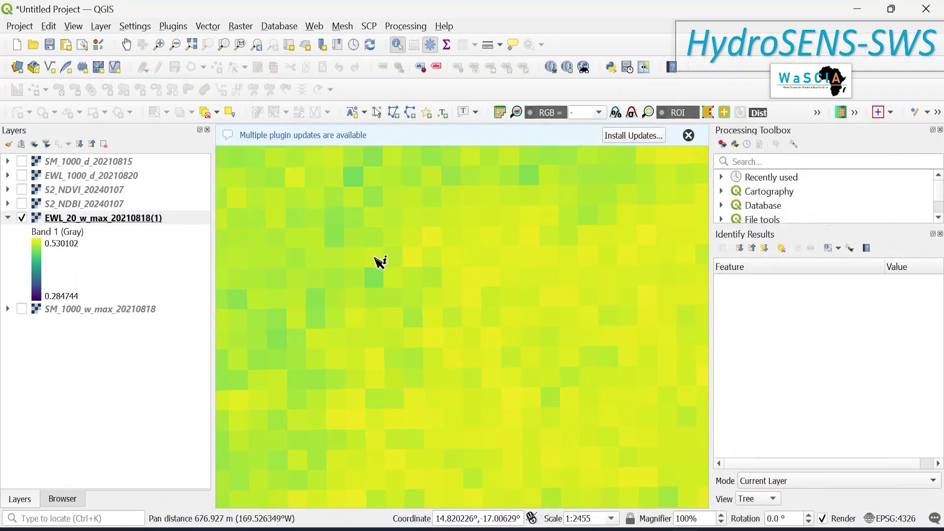
{"action": "scroll", "coordinate": [383, 271], "scroll_direction": "down", "scroll_amount": 3}
{"action": "scroll", "coordinate": [387, 284], "scroll_direction": "down", "scroll_amount": 2}
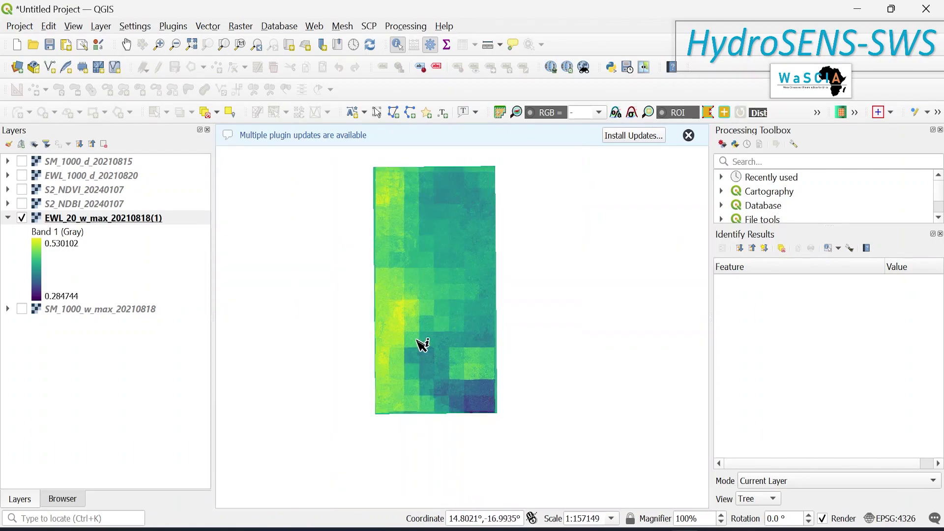
{"action": "scroll", "coordinate": [384, 167], "scroll_direction": "up", "scroll_amount": 2}
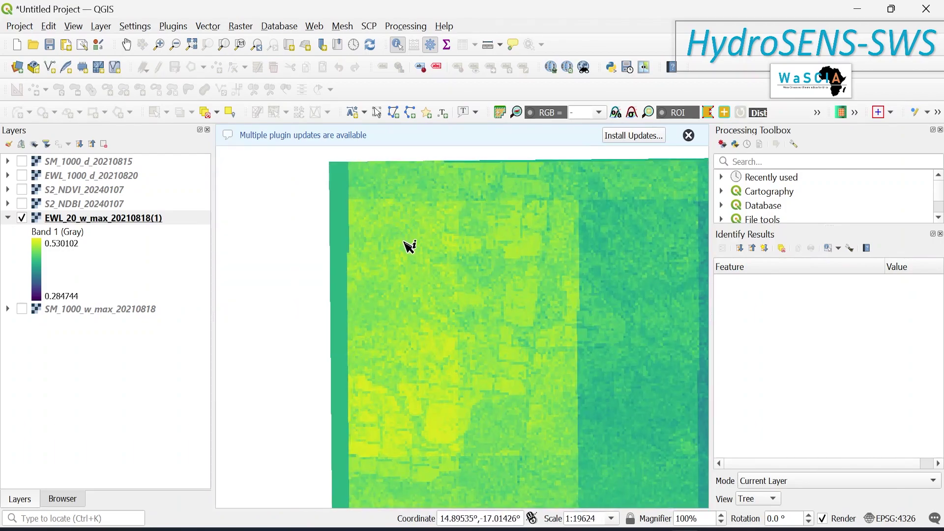
{"action": "scroll", "coordinate": [401, 248], "scroll_direction": "down", "scroll_amount": 2}
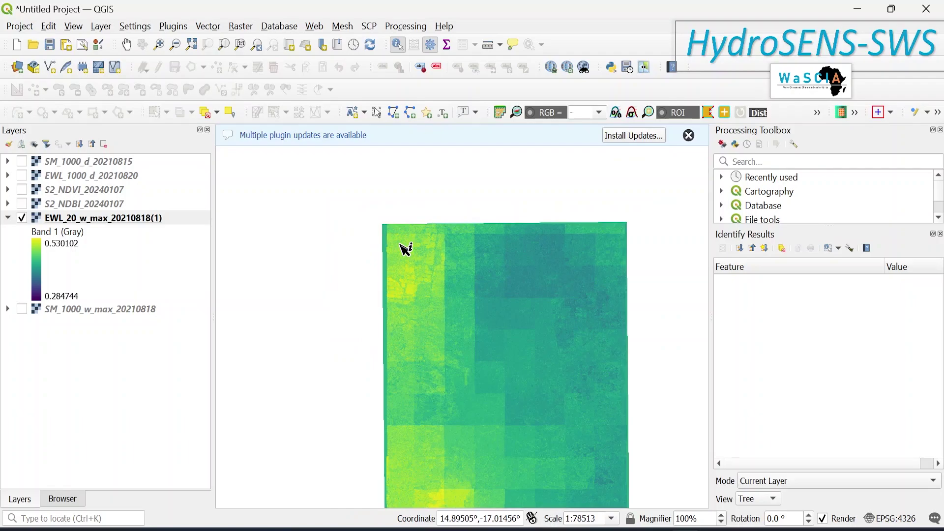
{"action": "scroll", "coordinate": [418, 265], "scroll_direction": "up", "scroll_amount": 1}
- Apply the Spectral color ramp to the EWL_20_w_max_20210818(1) layer and inspect the recoloured raster
{"action": "double_click", "coordinate": [70, 221]}
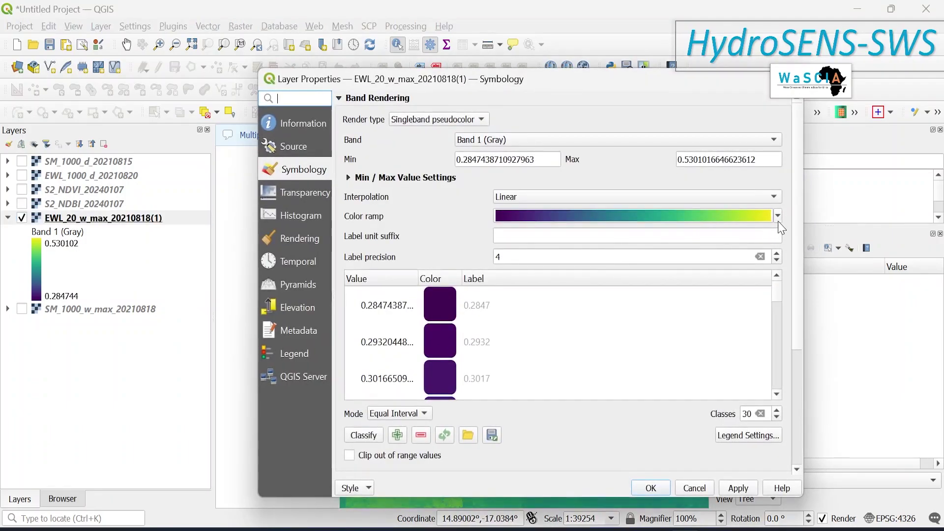
{"action": "left_click", "coordinate": [778, 216]}
{"action": "mouse_move", "coordinate": [611, 463]}
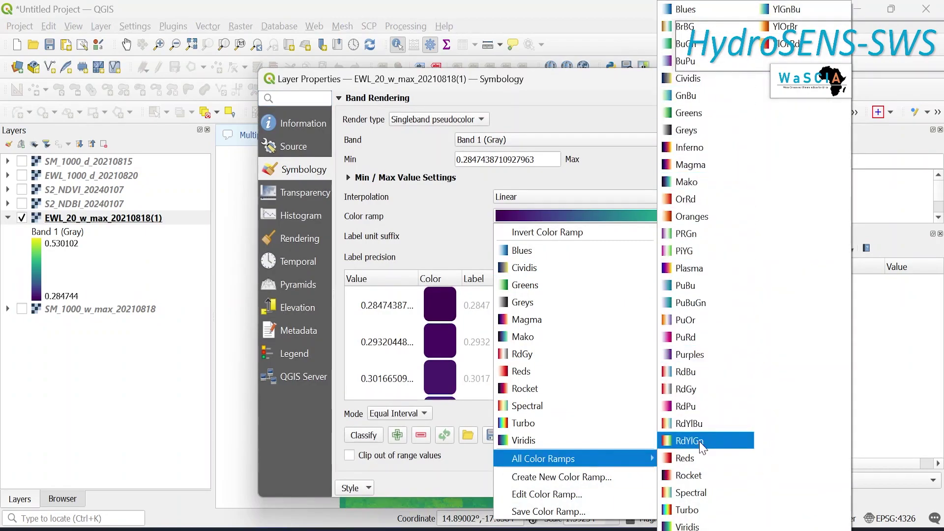
{"action": "left_click", "coordinate": [702, 487]}
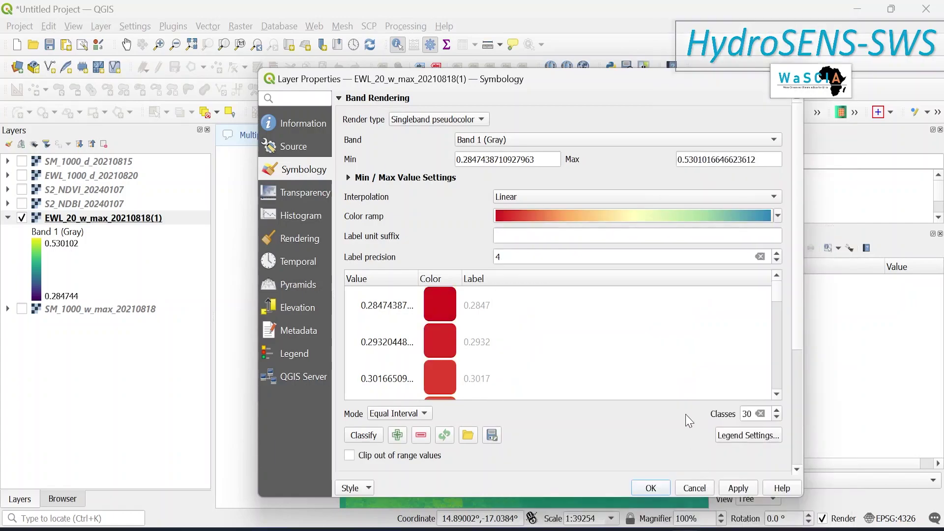
{"action": "left_click", "coordinate": [732, 489]}
{"action": "left_click", "coordinate": [650, 488]}
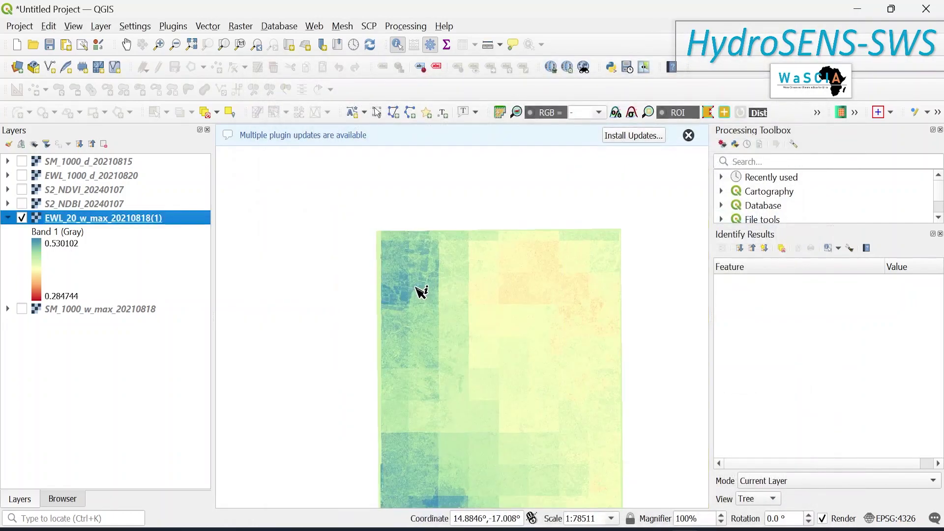
{"action": "scroll", "coordinate": [442, 432], "scroll_direction": "down", "scroll_amount": 1}
{"action": "scroll", "coordinate": [441, 491], "scroll_direction": "up", "scroll_amount": 3}
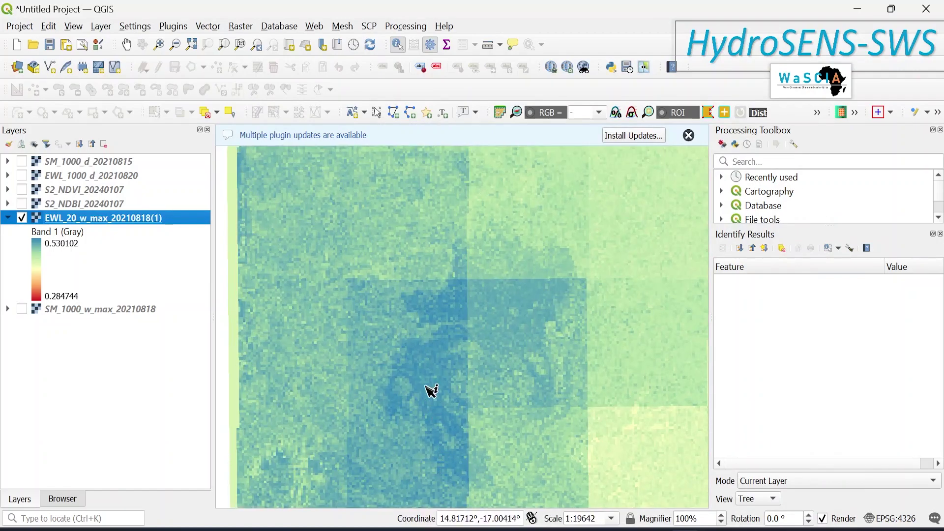
{"action": "scroll", "coordinate": [411, 354], "scroll_direction": "down", "scroll_amount": 3}
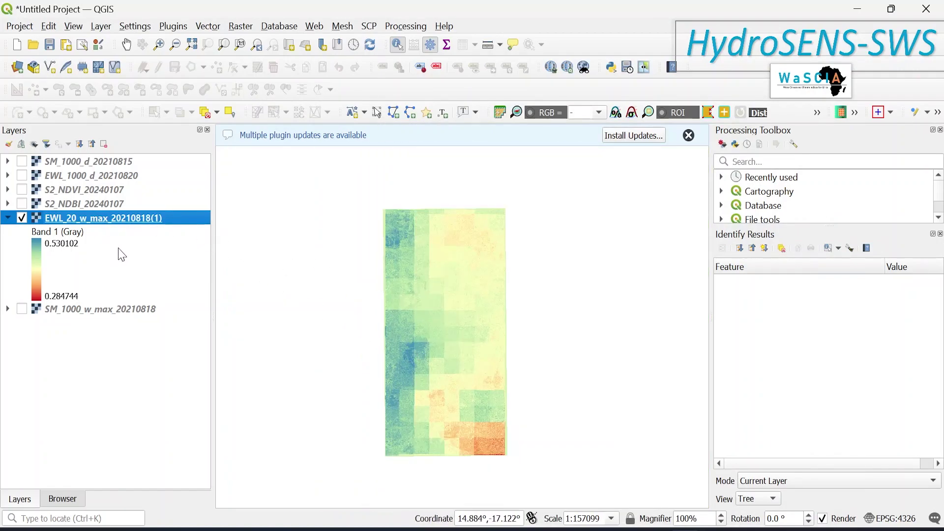
- Hide and collapse the EWL_20_w_max_20210818(1) layer and show SM_1000_w_max_20210818 instead
{"action": "left_click", "coordinate": [22, 218]}
{"action": "left_click", "coordinate": [8, 218]}
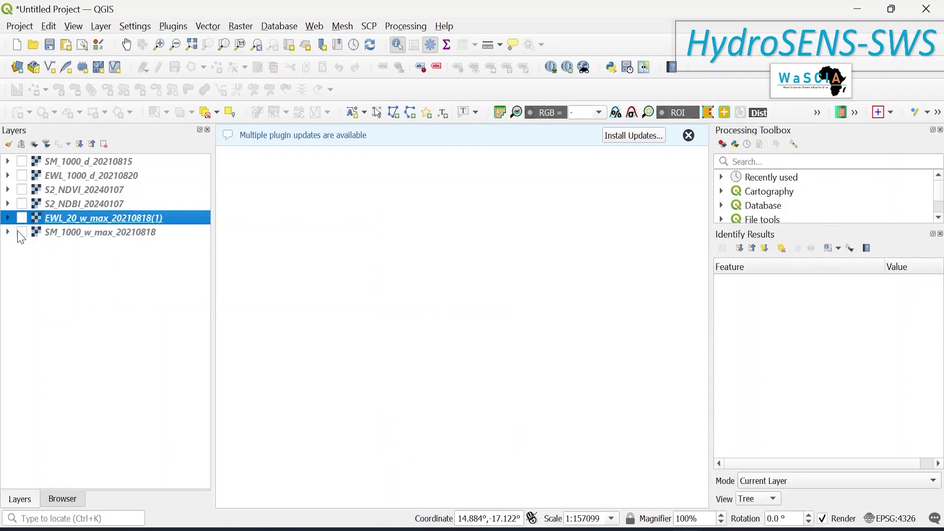
{"action": "left_click", "coordinate": [22, 232]}
{"action": "scroll", "coordinate": [353, 268], "scroll_direction": "down", "scroll_amount": 3}
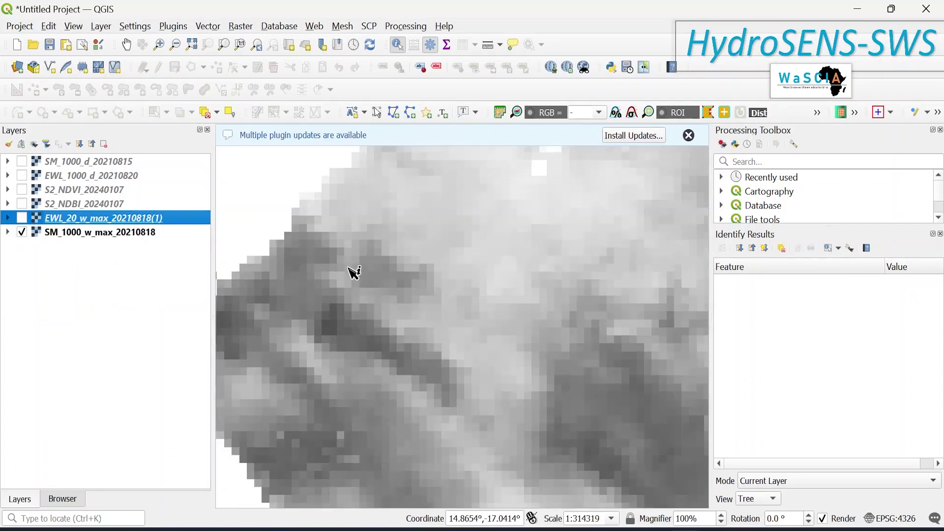
- Render the SM_1000_w_max_20210818 layer as Singleband pseudocolor with the Blues color ramp
{"action": "double_click", "coordinate": [129, 233]}
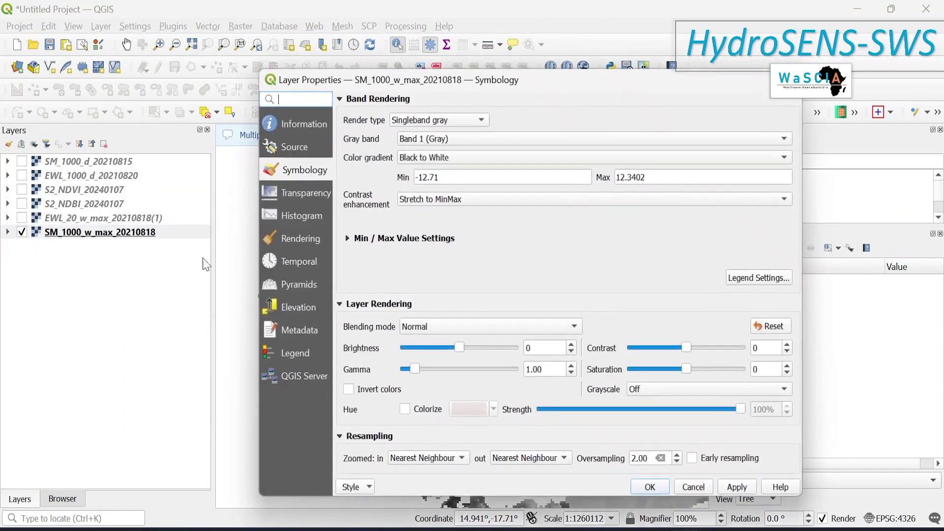
{"action": "left_click", "coordinate": [448, 123]}
{"action": "left_click", "coordinate": [445, 133]}
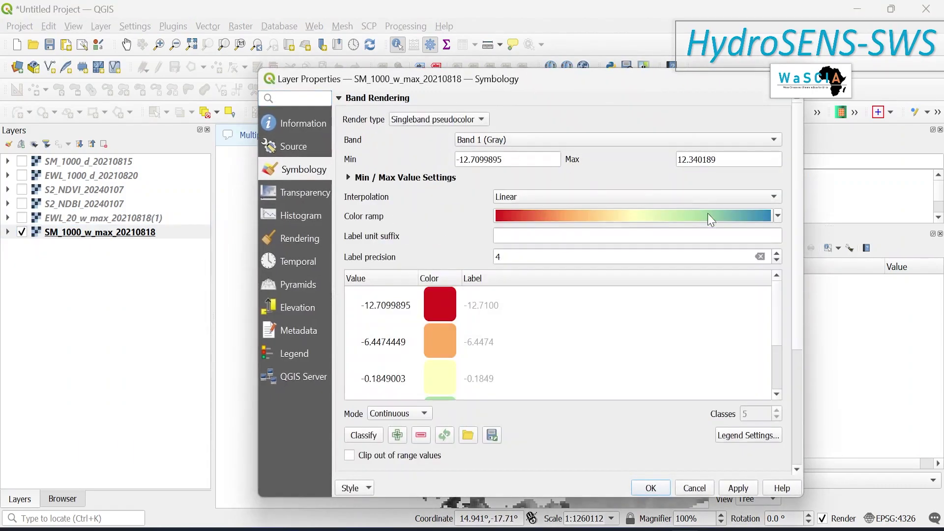
{"action": "left_click", "coordinate": [778, 217]}
{"action": "left_click", "coordinate": [621, 250]}
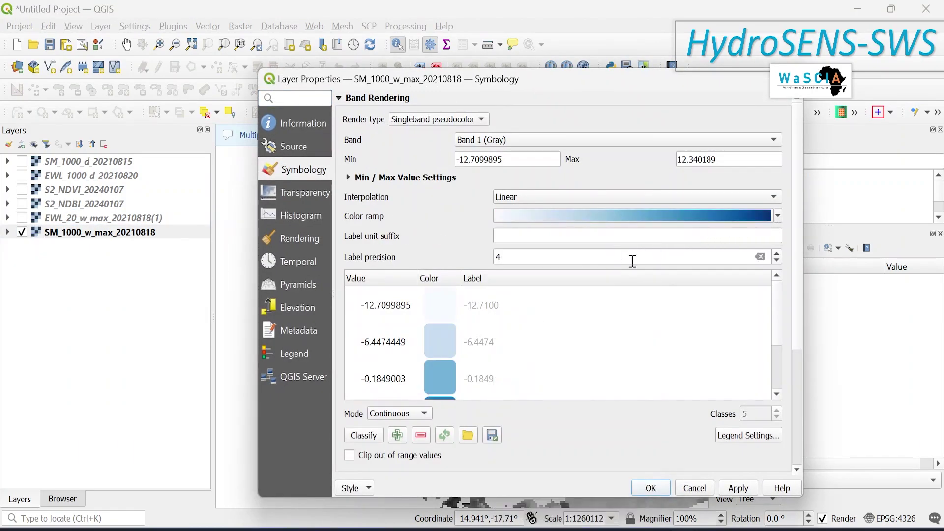
{"action": "left_click", "coordinate": [735, 489]}
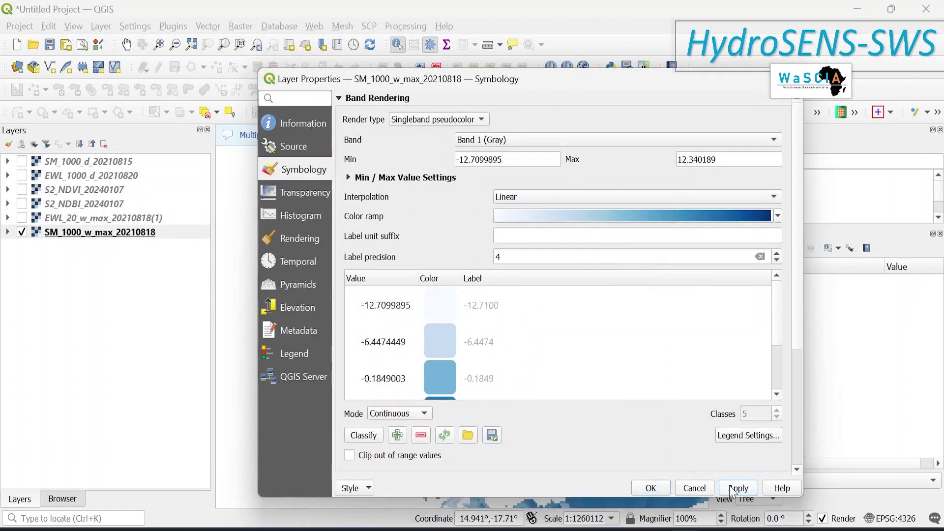
{"action": "left_click", "coordinate": [663, 489]}
- Examine the blue-shaded SM_1000_w_max_20210818 raster across the country, its northern part and the western coast
{"action": "scroll", "coordinate": [405, 297], "scroll_direction": "down", "scroll_amount": 2}
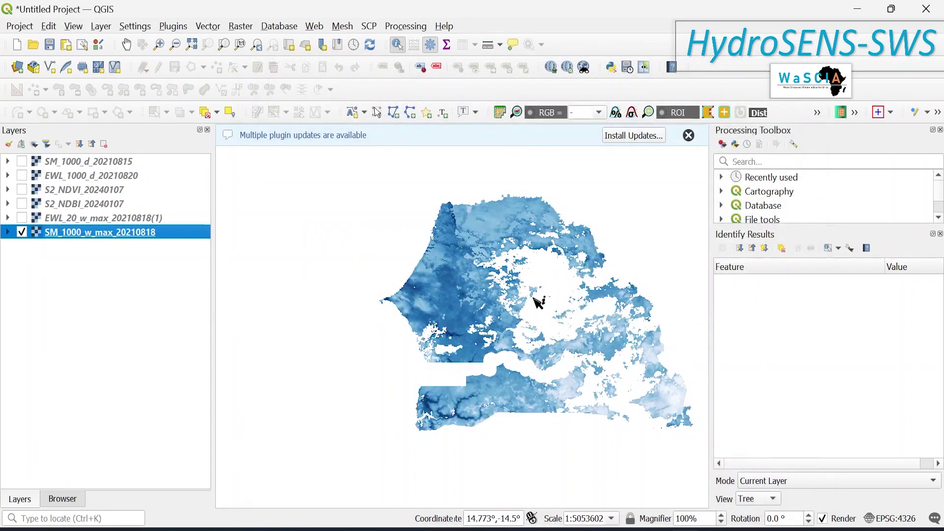
{"action": "scroll", "coordinate": [507, 221], "scroll_direction": "up", "scroll_amount": 1}
{"action": "scroll", "coordinate": [432, 194], "scroll_direction": "up", "scroll_amount": 1}
{"action": "scroll", "coordinate": [565, 243], "scroll_direction": "up", "scroll_amount": 1}
{"action": "scroll", "coordinate": [636, 236], "scroll_direction": "down", "scroll_amount": 2}
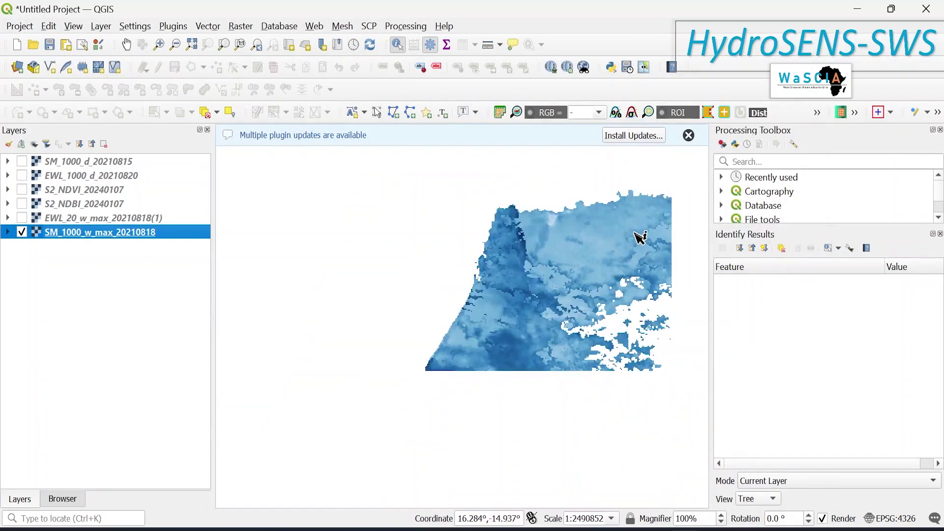
{"action": "scroll", "coordinate": [394, 389], "scroll_direction": "up", "scroll_amount": 1}
{"action": "scroll", "coordinate": [282, 341], "scroll_direction": "up", "scroll_amount": 3}
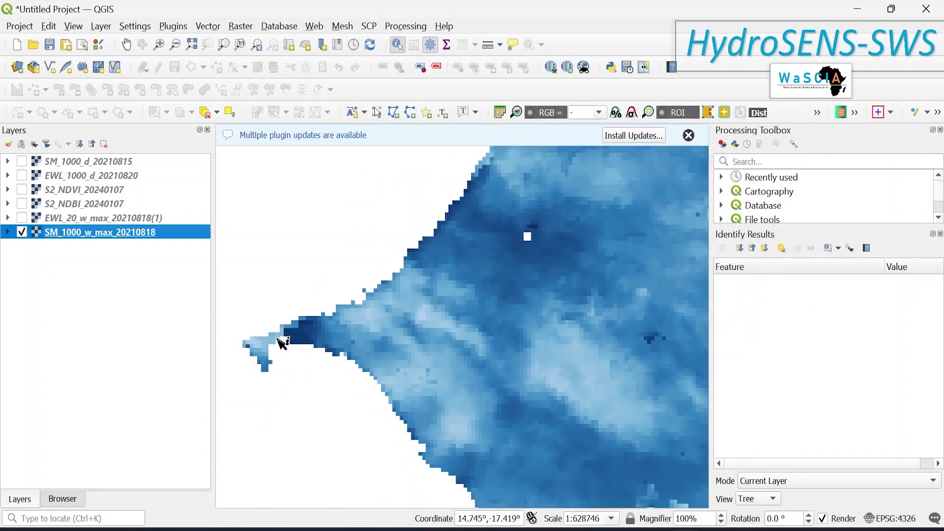
{"action": "scroll", "coordinate": [354, 249], "scroll_direction": "down", "scroll_amount": 4}
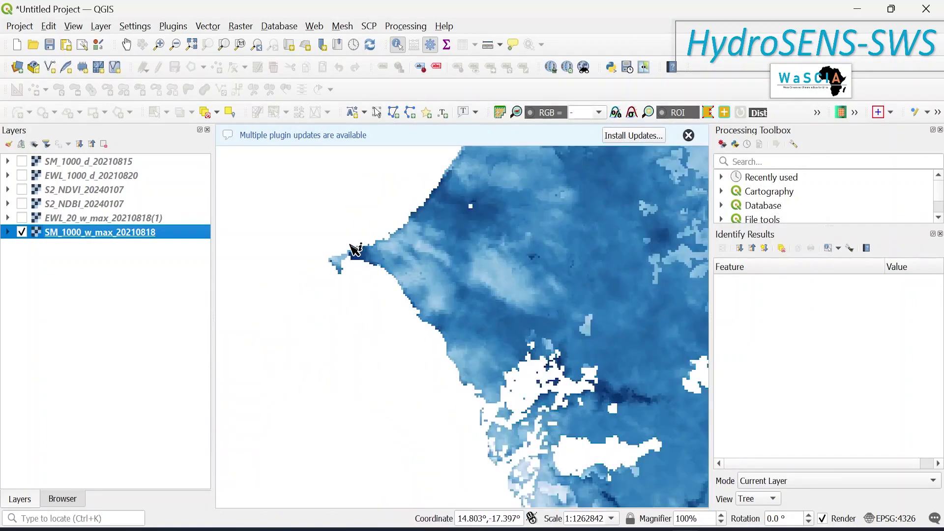
{"action": "scroll", "coordinate": [343, 256], "scroll_direction": "down", "scroll_amount": 1}
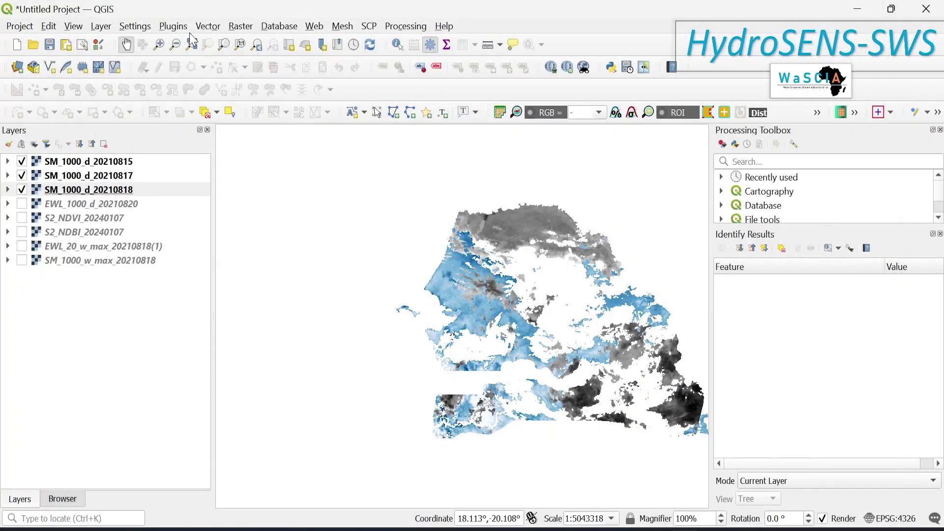
- Search the plugin manager for "mapsw" and check that the MapSwipe Tool plugin is installed and enabled
{"action": "left_click", "coordinate": [173, 26]}
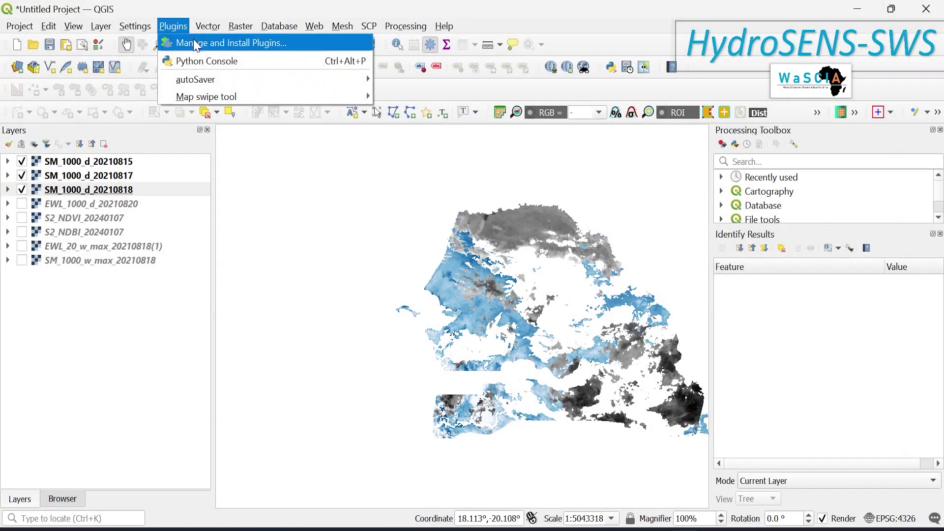
{"action": "left_click", "coordinate": [195, 40]}
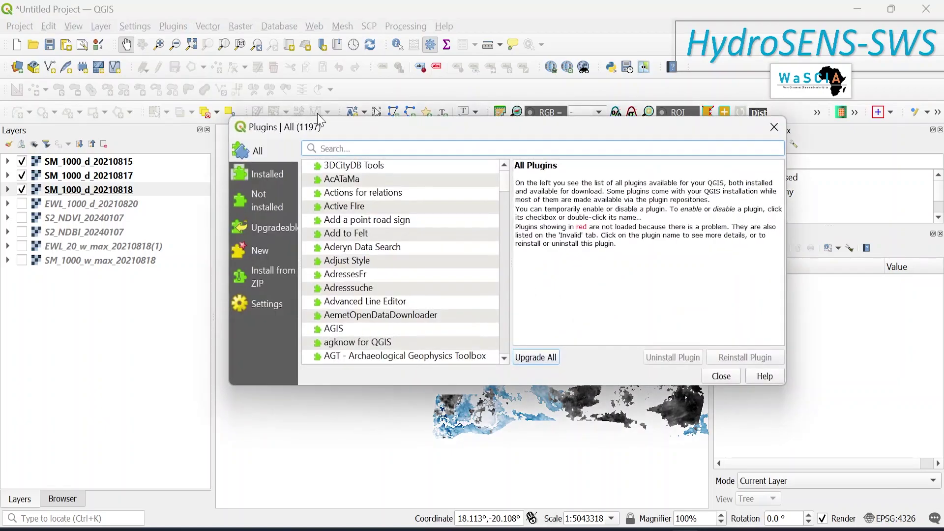
{"action": "type", "text": "ma"}
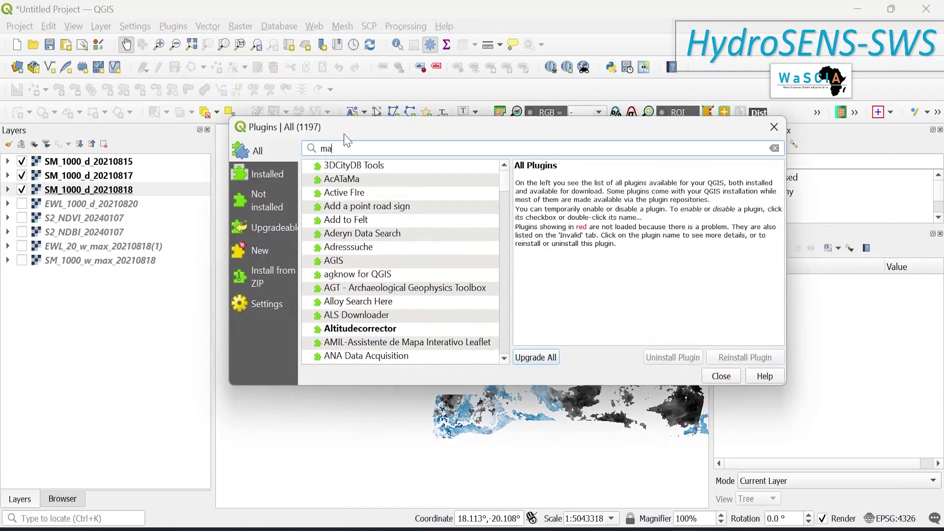
{"action": "type", "text": "psw"}
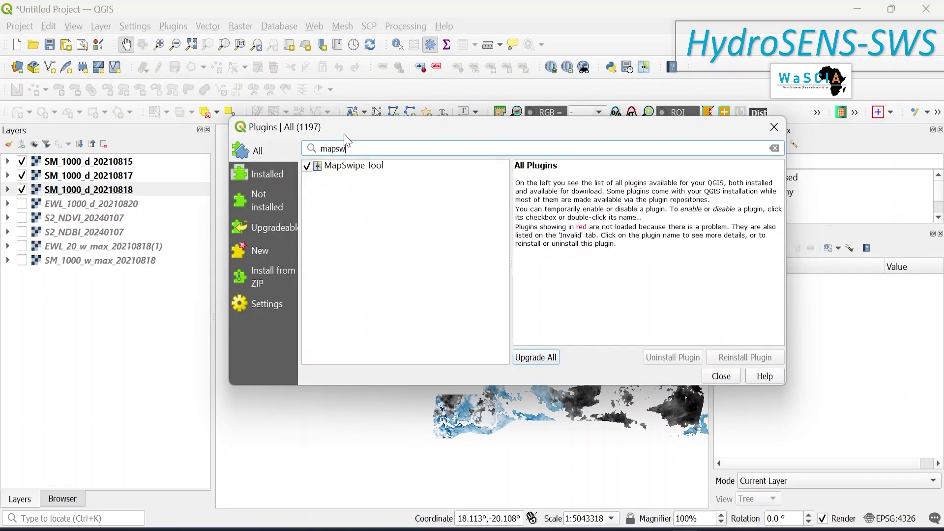
{"action": "left_click", "coordinate": [351, 168]}
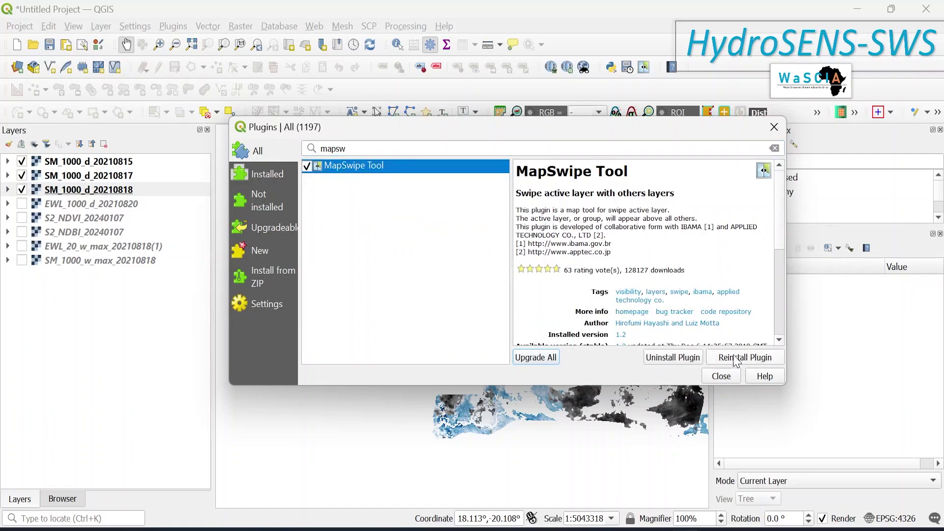
{"action": "left_click", "coordinate": [308, 168]}
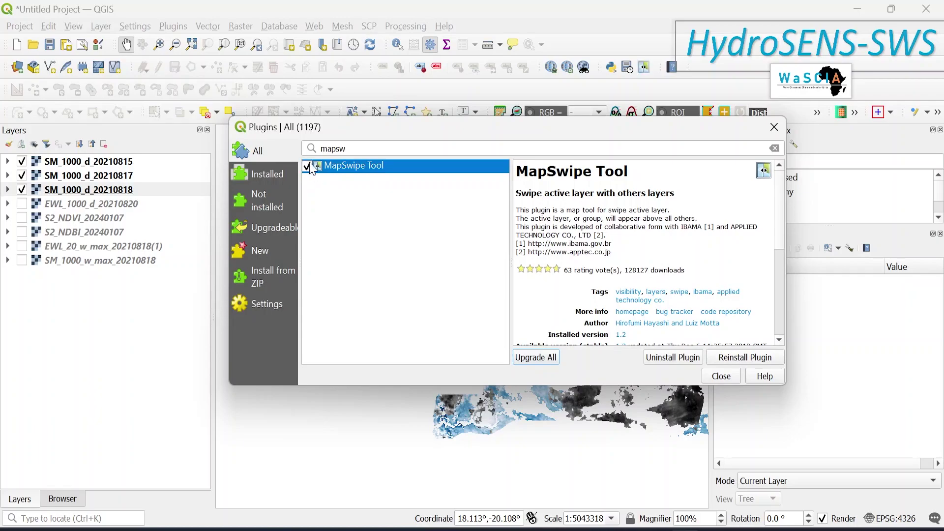
{"action": "left_click", "coordinate": [713, 378]}
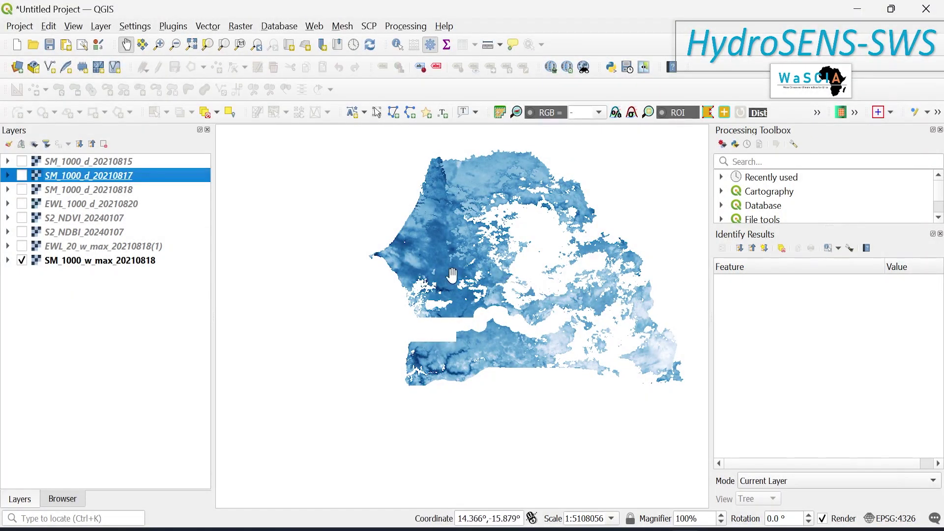
- Copy the style of the SM_1000_w_max_20210818 layer
{"action": "left_click", "coordinate": [136, 263]}
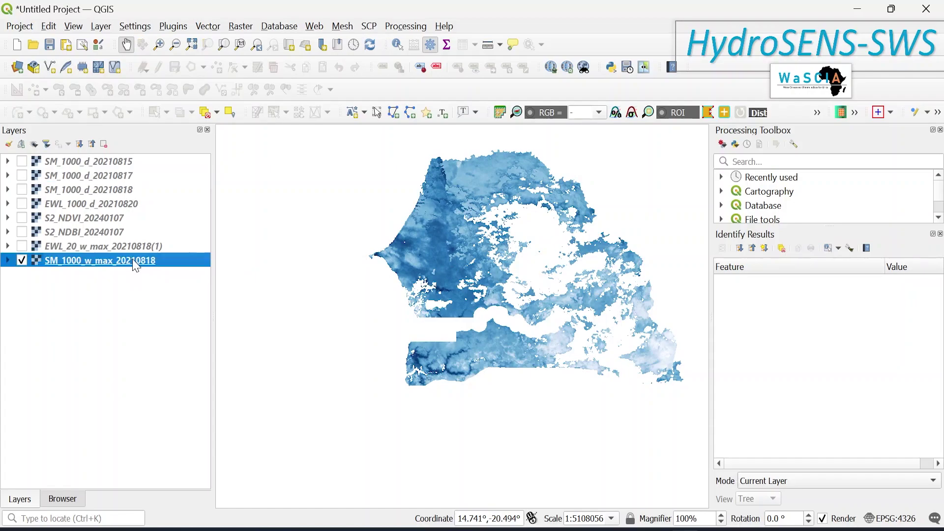
{"action": "right_click", "coordinate": [136, 266]}
{"action": "mouse_move", "coordinate": [238, 500]}
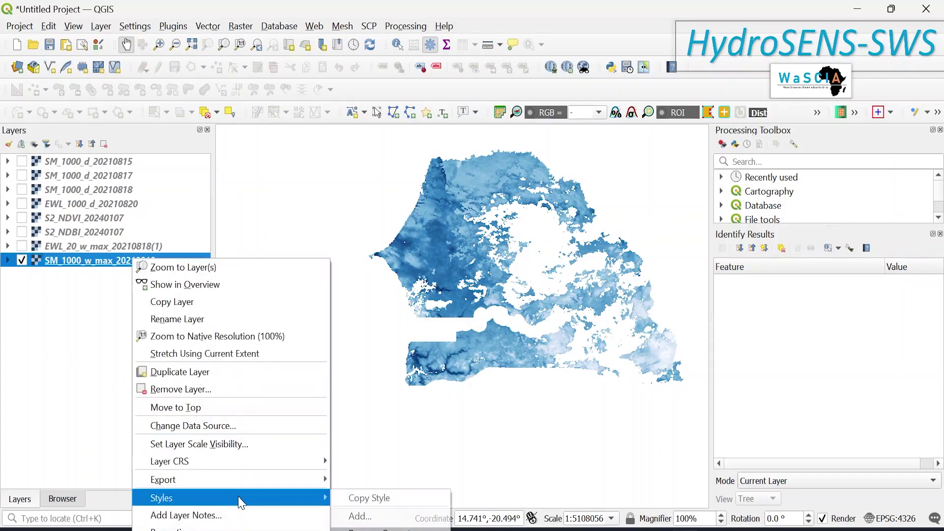
{"action": "left_click", "coordinate": [364, 498]}
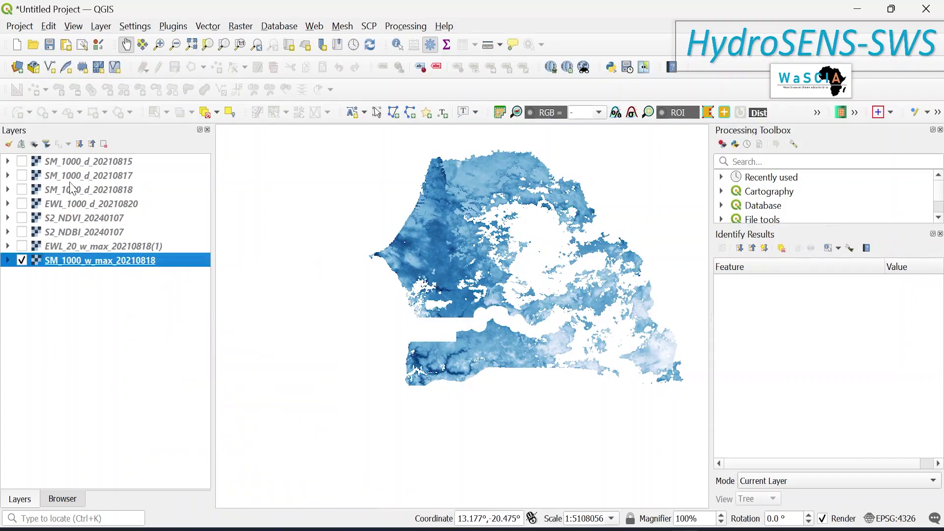
- Show the SM_1000_d_20210818 layer and paste the copied style onto it
{"action": "left_click", "coordinate": [22, 189]}
{"action": "right_click", "coordinate": [50, 190]}
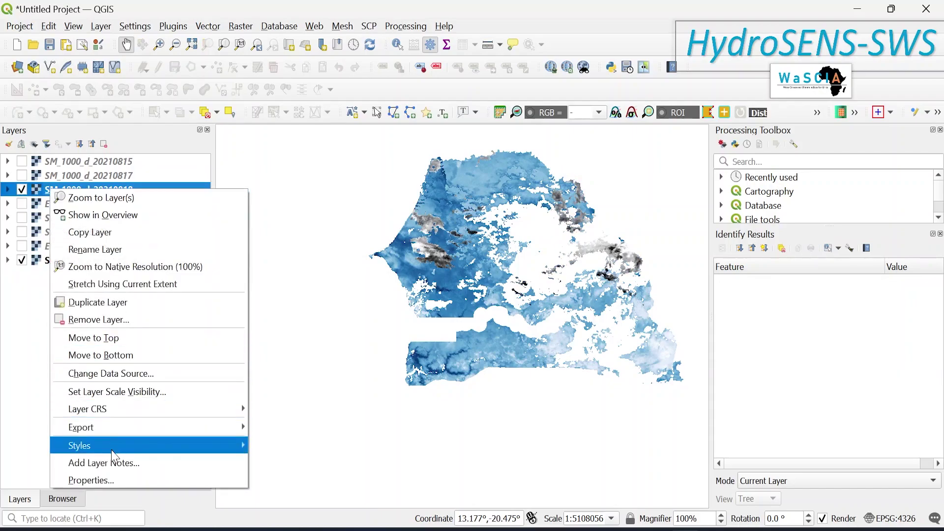
{"action": "mouse_move", "coordinate": [148, 445]}
{"action": "left_click", "coordinate": [287, 463]}
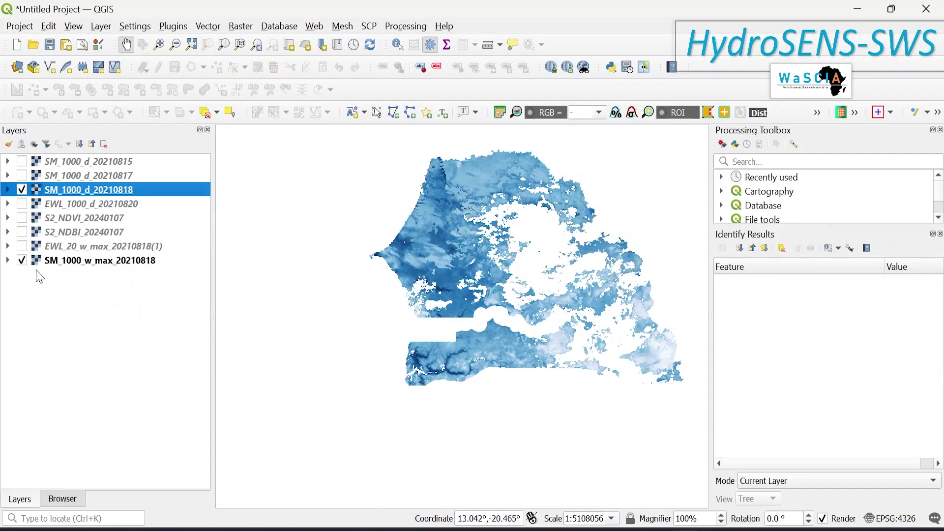
- Hide the SM_1000_w_max_20210818 layer and paste the copied style onto SM_1000_d_20210817
{"action": "right_click", "coordinate": [47, 177]}
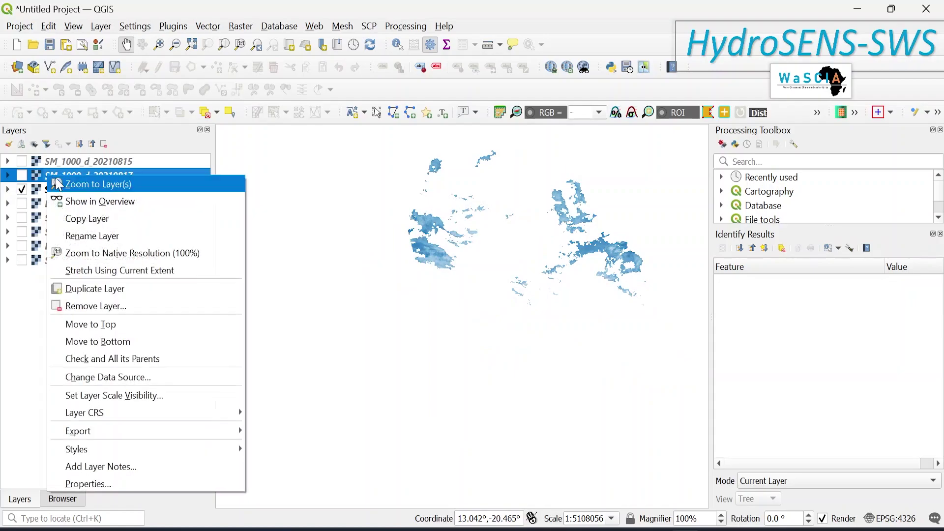
{"action": "mouse_move", "coordinate": [147, 449]}
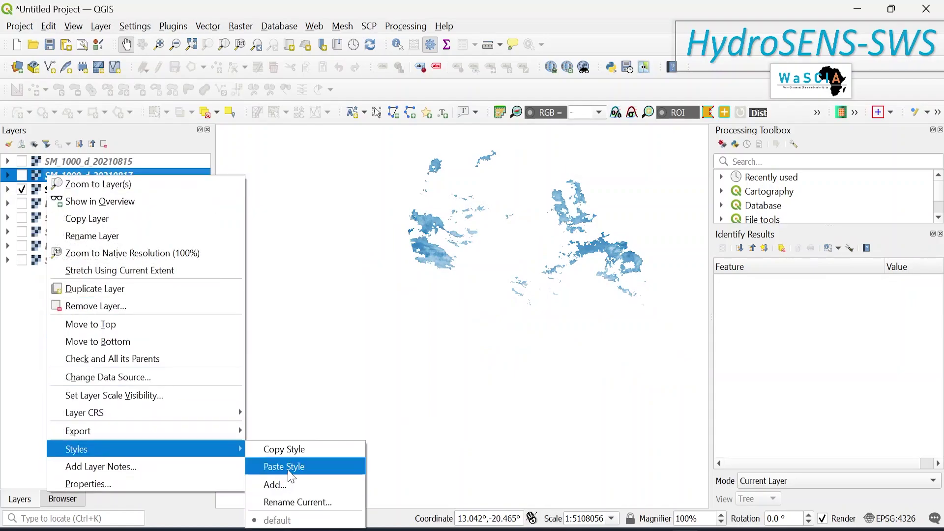
{"action": "left_click", "coordinate": [274, 469]}
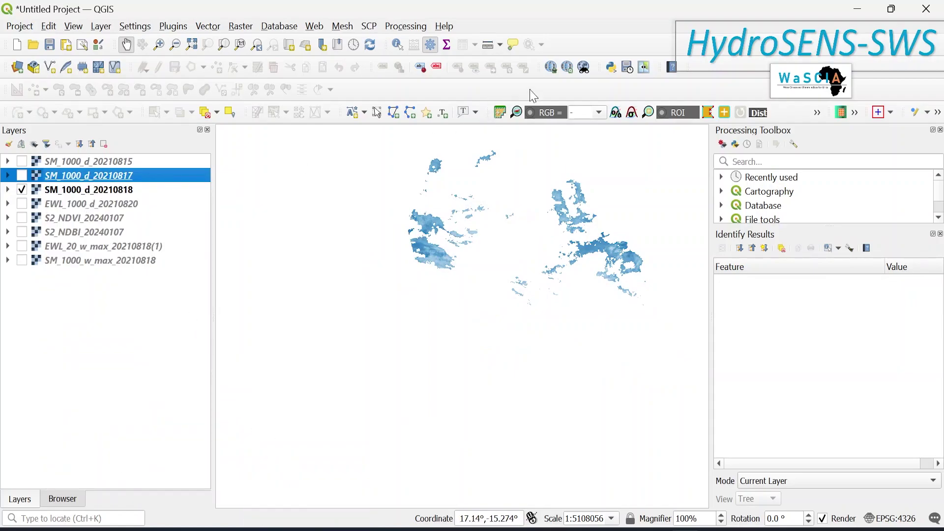
- Compare SM_1000_d_20210817 and SM_1000_d_20210815 in turn with the visible SM_1000_d_20210818 layer using the MapSwipe Tool
{"action": "left_click", "coordinate": [644, 67]}
{"action": "left_click_drag", "start_coordinate": [407, 177], "coordinate": [608, 328]}
{"action": "scroll", "coordinate": [569, 231], "scroll_direction": "up", "scroll_amount": 2}
{"action": "left_click_drag", "start_coordinate": [428, 449], "coordinate": [512, 285]}
{"action": "scroll", "coordinate": [500, 306], "scroll_direction": "down", "scroll_amount": 2}
{"action": "left_click_drag", "start_coordinate": [427, 394], "coordinate": [624, 258]}
{"action": "left_click", "coordinate": [73, 162]}
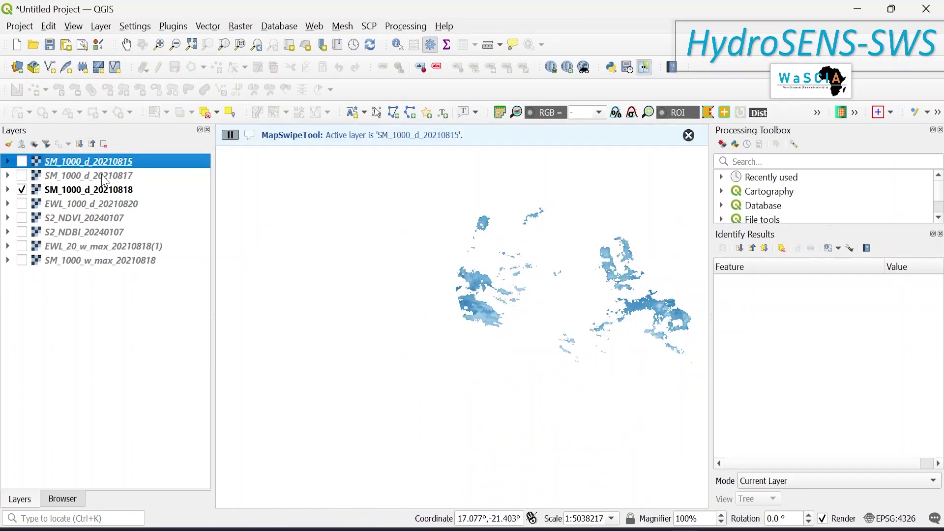
{"action": "left_click_drag", "start_coordinate": [463, 293], "coordinate": [512, 330]}
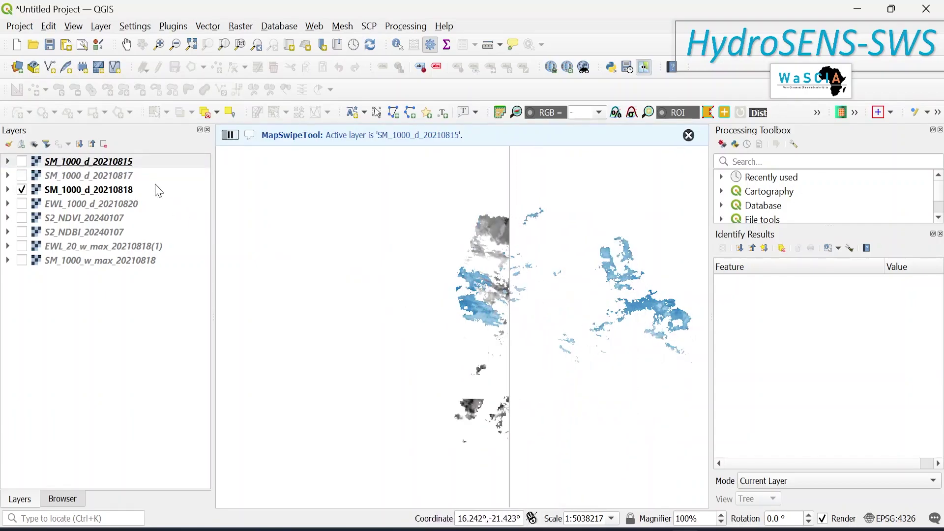
- Turn off the MapSwipe Tool and show the SM_1000_d_20210815, SM_1000_d_20210817 and SM_1000_d_20210818 layers together
{"action": "left_click", "coordinate": [52, 190]}
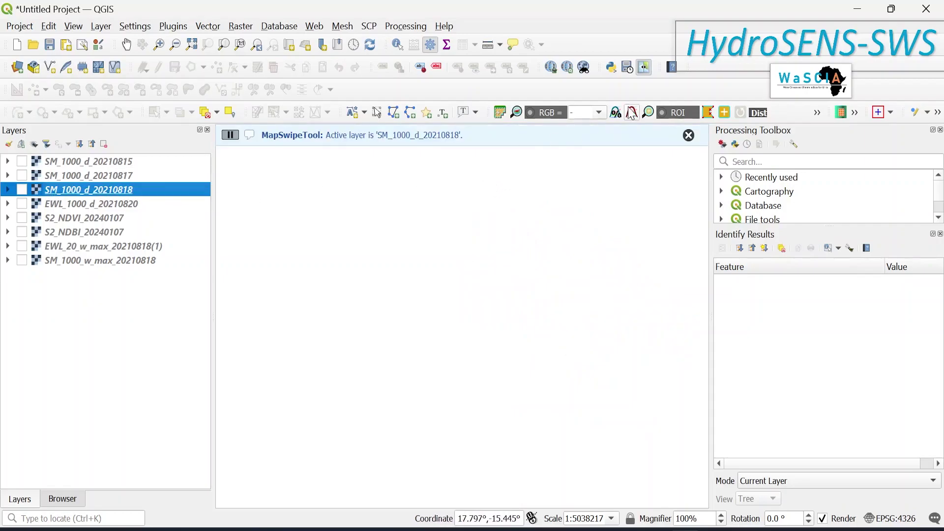
{"action": "left_click", "coordinate": [645, 73]}
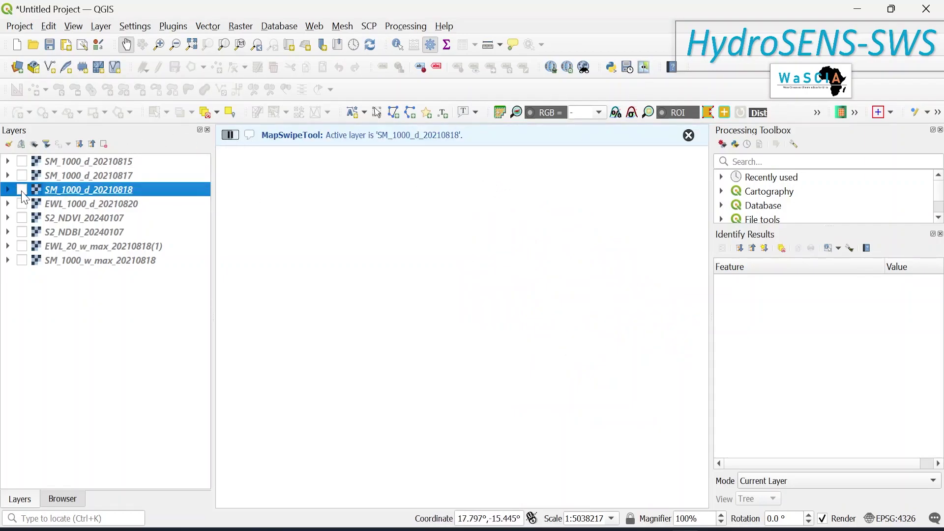
{"action": "left_click", "coordinate": [22, 176]}
{"action": "left_click", "coordinate": [22, 162]}
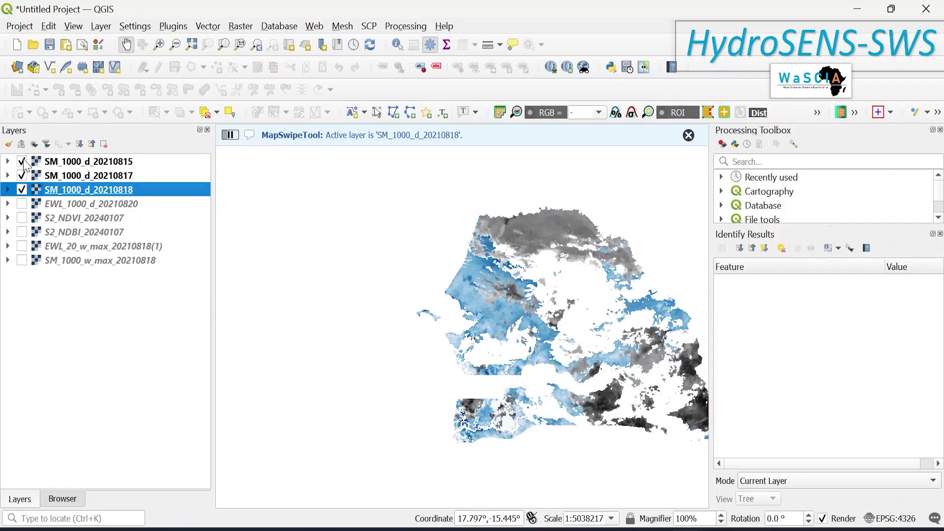